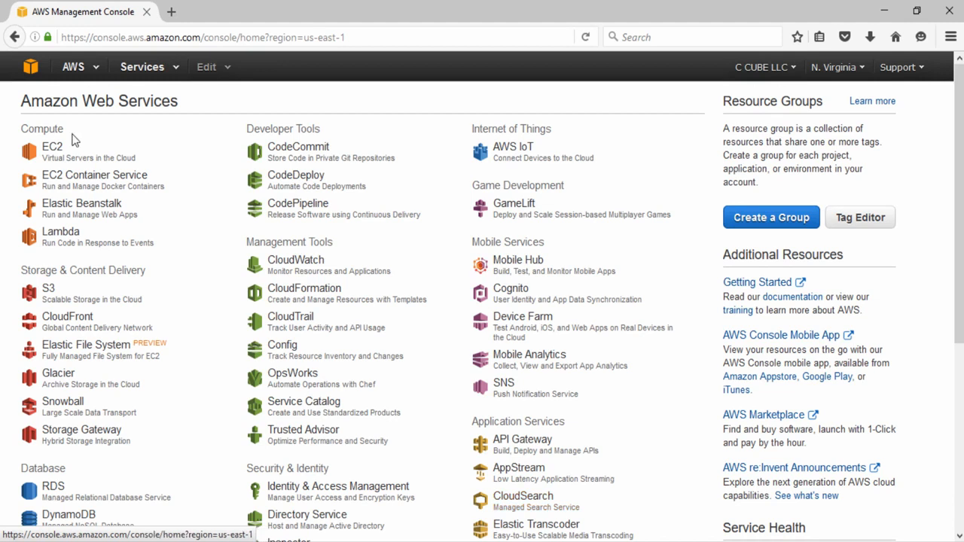
- Start an EC2 instance launch with the Ubuntu Server 14.04 LTS AMI and t2.medium type
{"action": "left_click", "coordinate": [64, 157]}
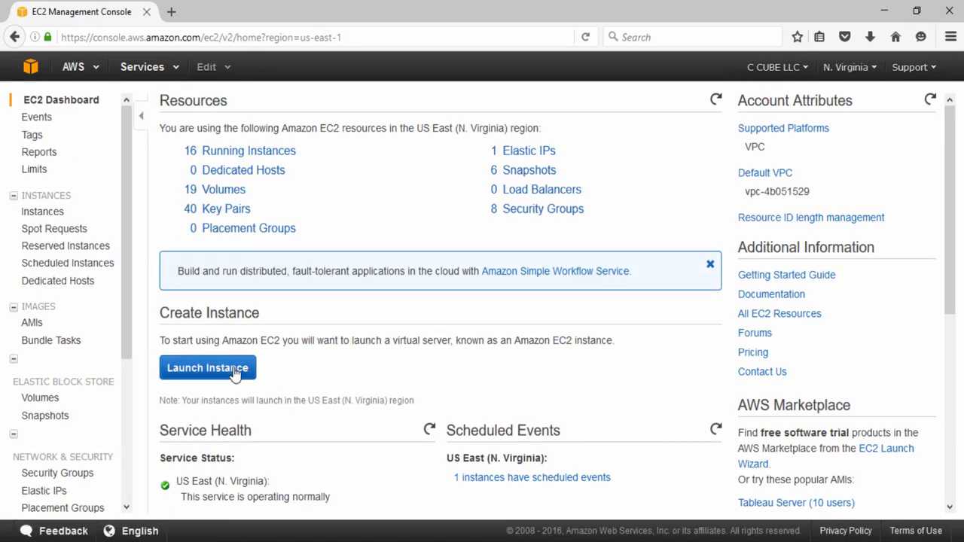
{"action": "left_click", "coordinate": [235, 373]}
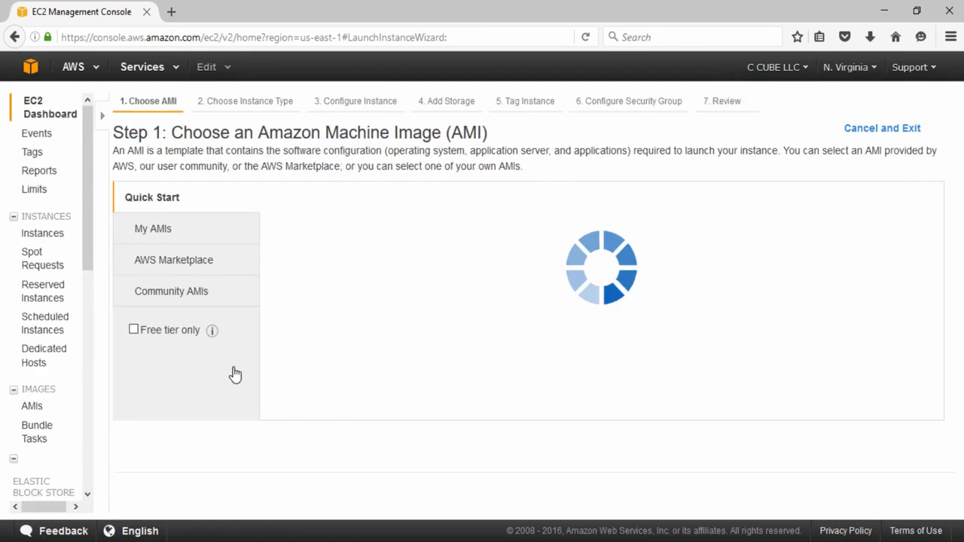
{"action": "scroll", "coordinate": [369, 343], "scroll_direction": "down", "scroll_amount": 5}
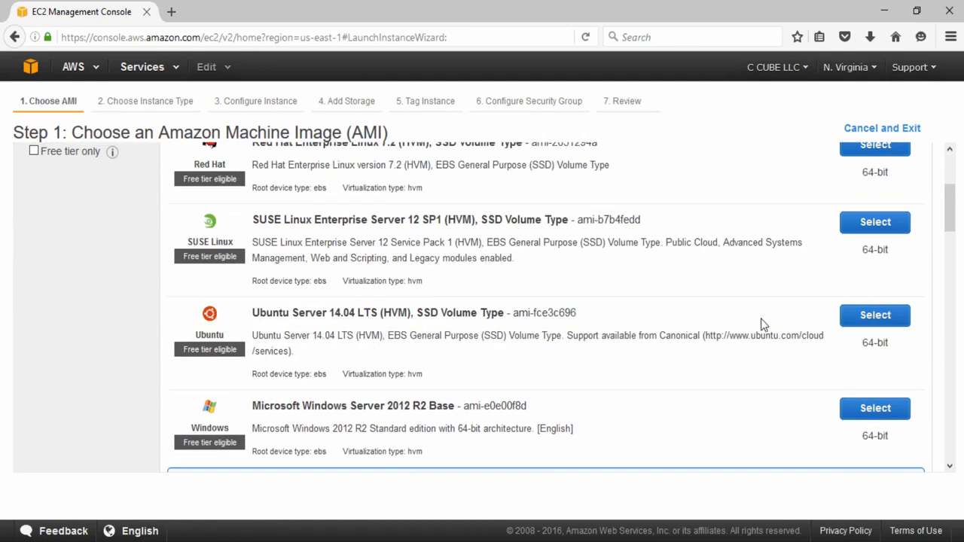
{"action": "left_click", "coordinate": [854, 316]}
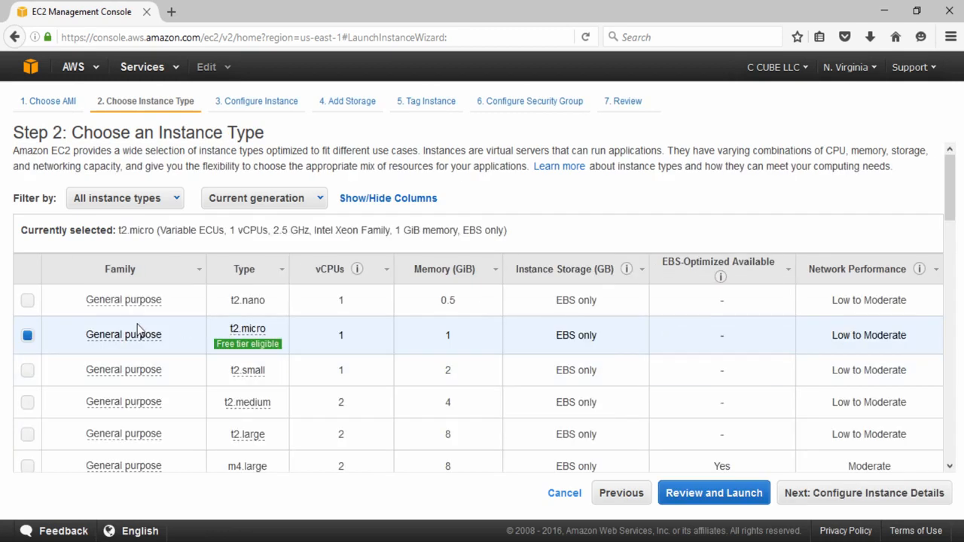
{"action": "left_click", "coordinate": [28, 405]}
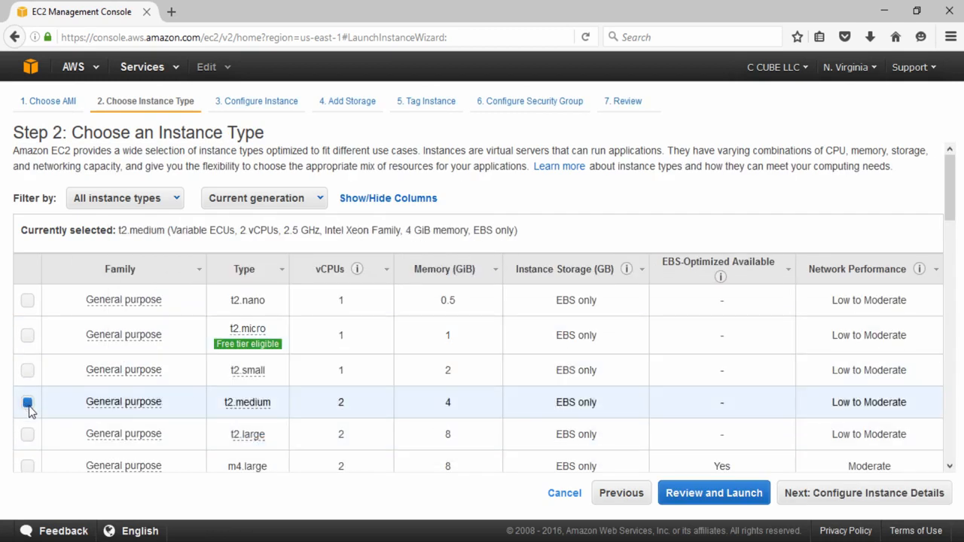
- Set the number of instances to 4 in the instance details
{"action": "left_click", "coordinate": [820, 498]}
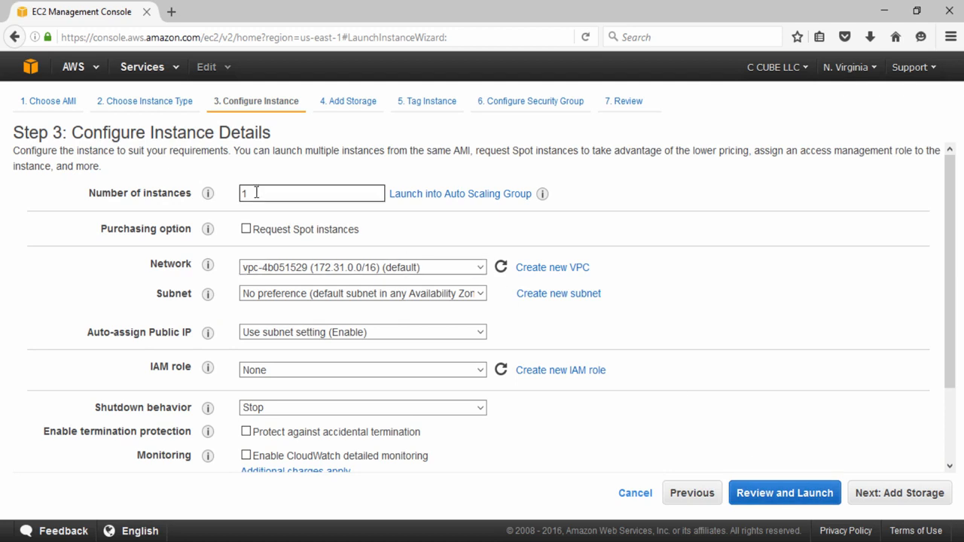
{"action": "left_click_drag", "start_coordinate": [257, 193], "coordinate": [228, 193]}
{"action": "type", "text": "4"}
{"action": "scroll", "coordinate": [609, 286], "scroll_direction": "down", "scroll_amount": 2}
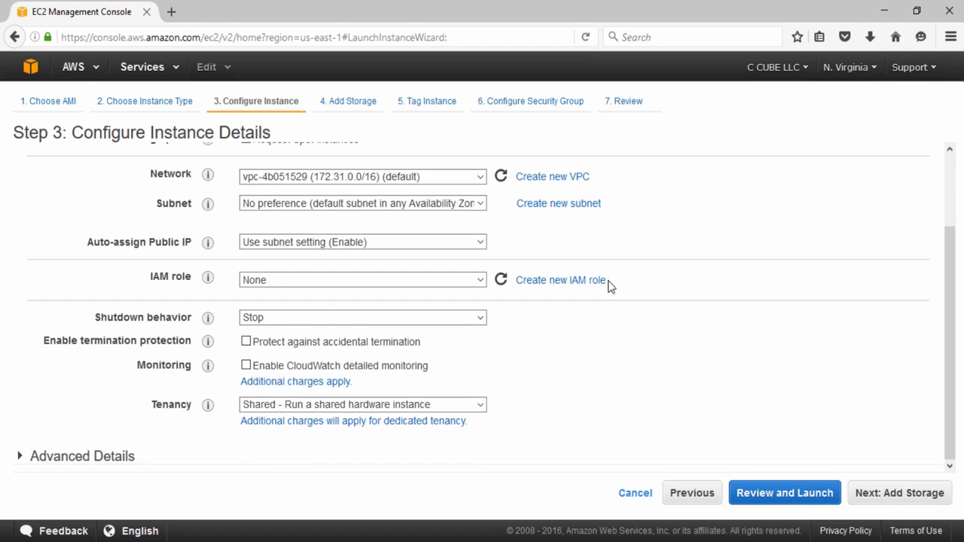
- Give the root volume 100 GiB of Magnetic storage and continue to tagging
{"action": "left_click", "coordinate": [904, 497]}
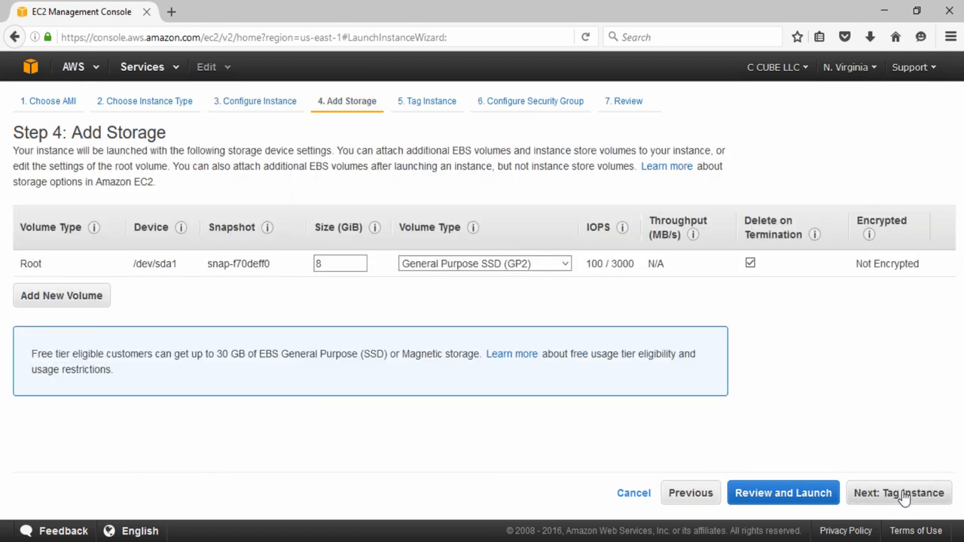
{"action": "double_click", "coordinate": [337, 263]}
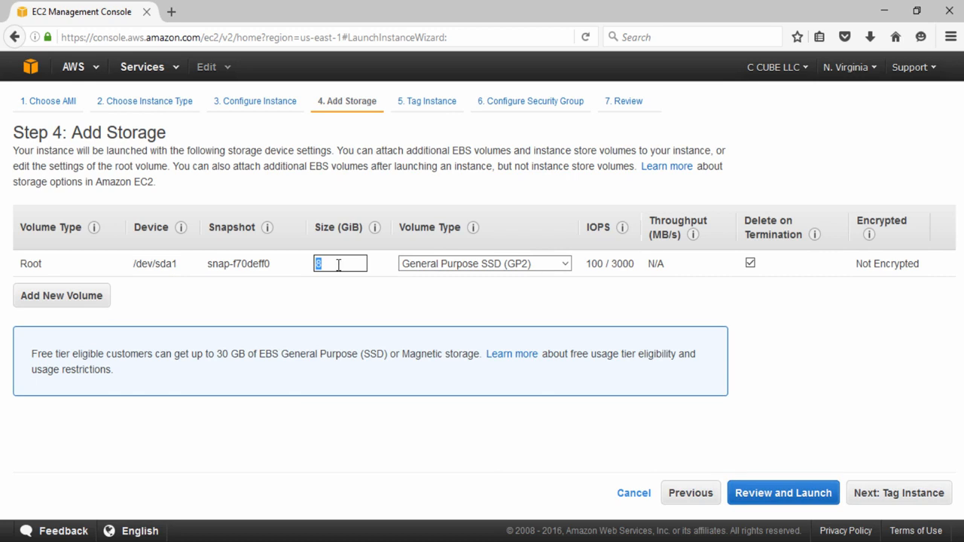
{"action": "type", "text": "100"}
{"action": "left_click", "coordinate": [462, 263]}
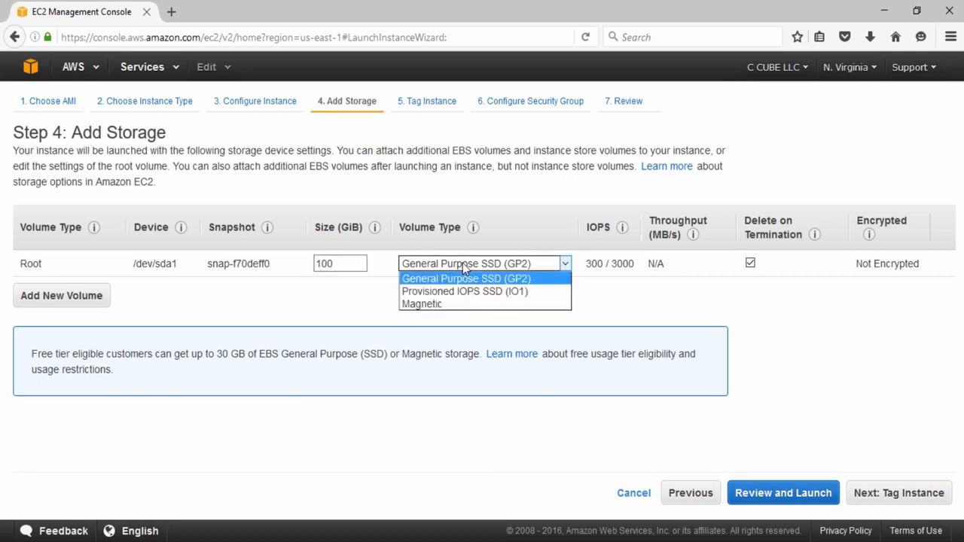
{"action": "left_click", "coordinate": [457, 305]}
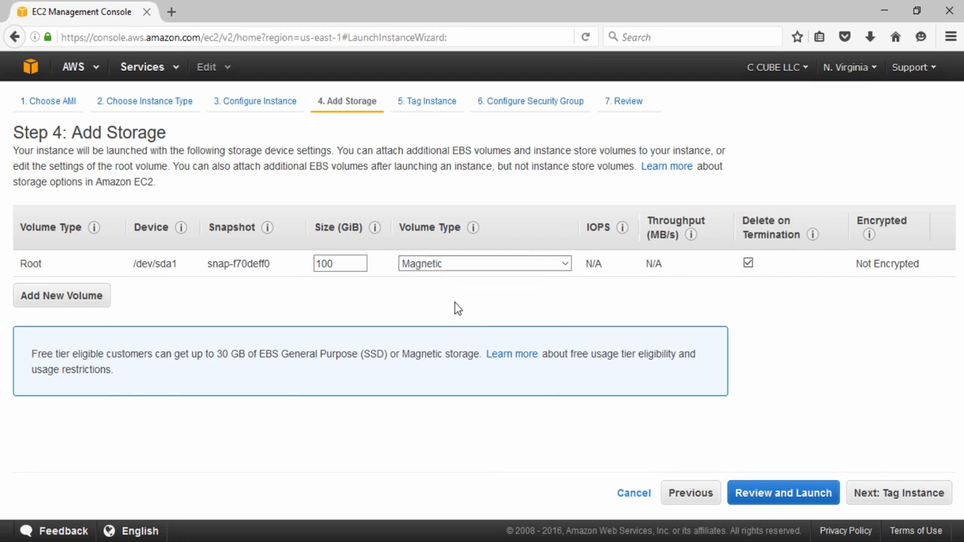
{"action": "left_click", "coordinate": [896, 493]}
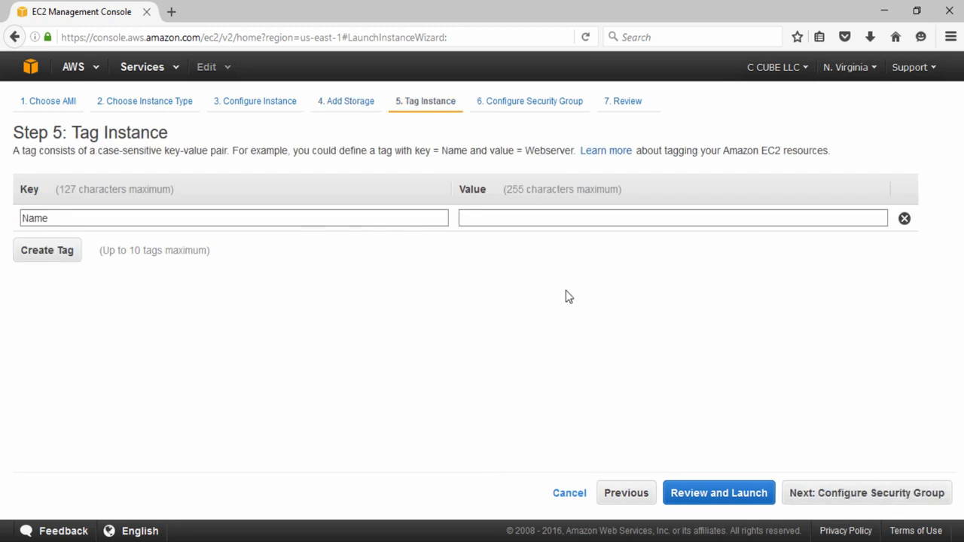
- Select the existing CLOUDERA-MANAGER security group and expand its inbound rules, highlighting All traffic
{"action": "left_click", "coordinate": [845, 494]}
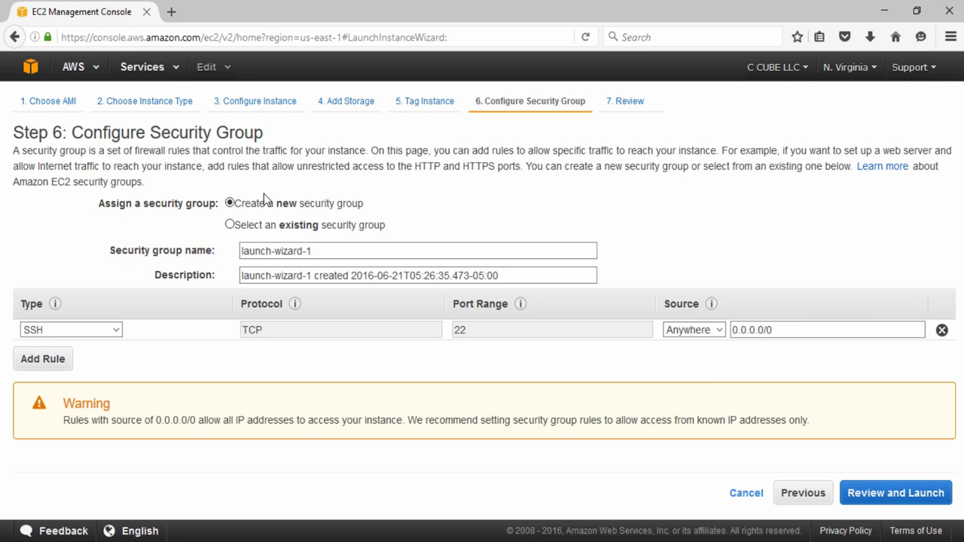
{"action": "left_click", "coordinate": [230, 225]}
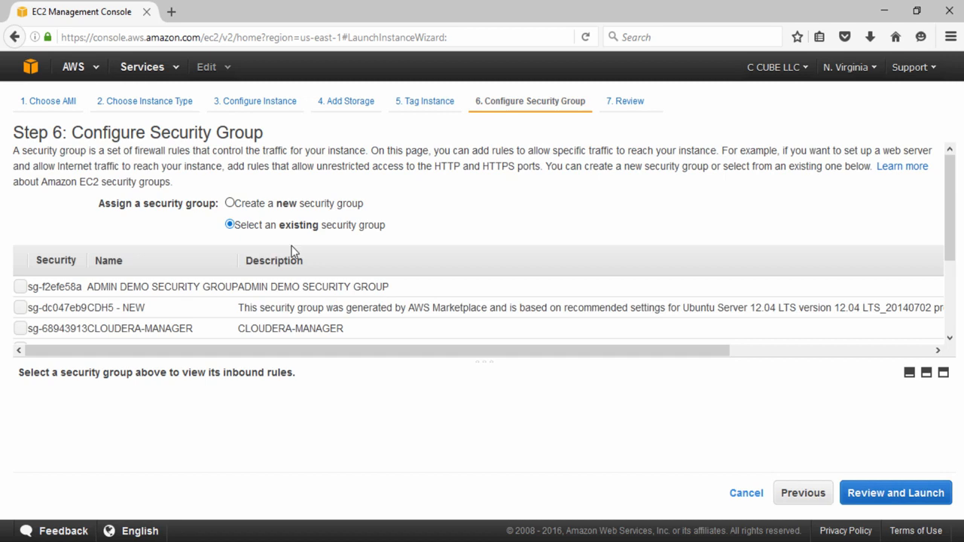
{"action": "scroll", "coordinate": [489, 301], "scroll_direction": "down", "scroll_amount": 2}
{"action": "scroll", "coordinate": [489, 301], "scroll_direction": "down", "scroll_amount": 1}
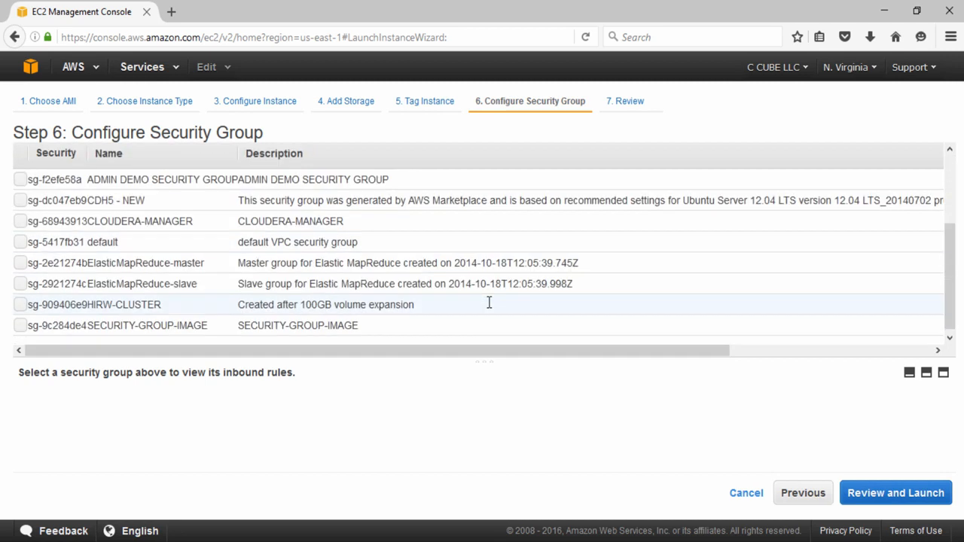
{"action": "left_click", "coordinate": [20, 222]}
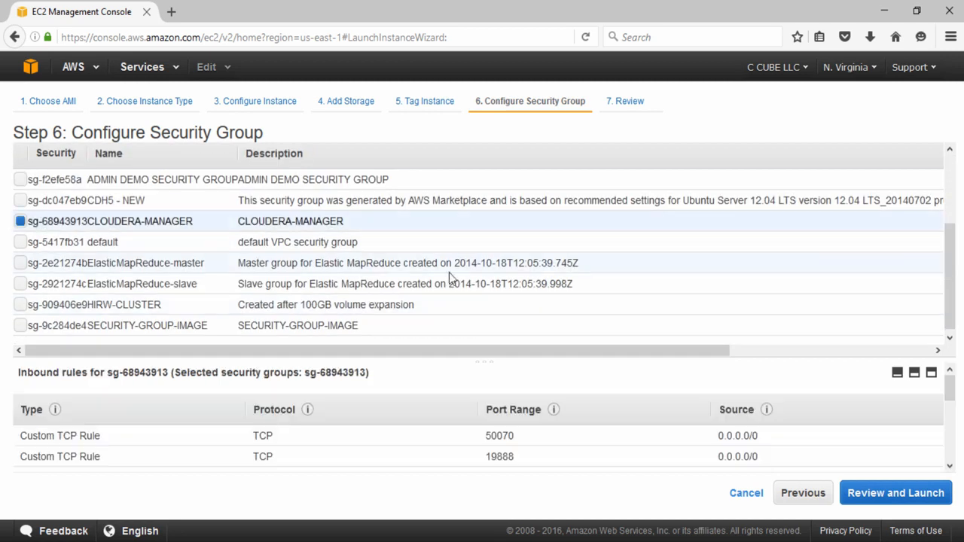
{"action": "left_click", "coordinate": [932, 374]}
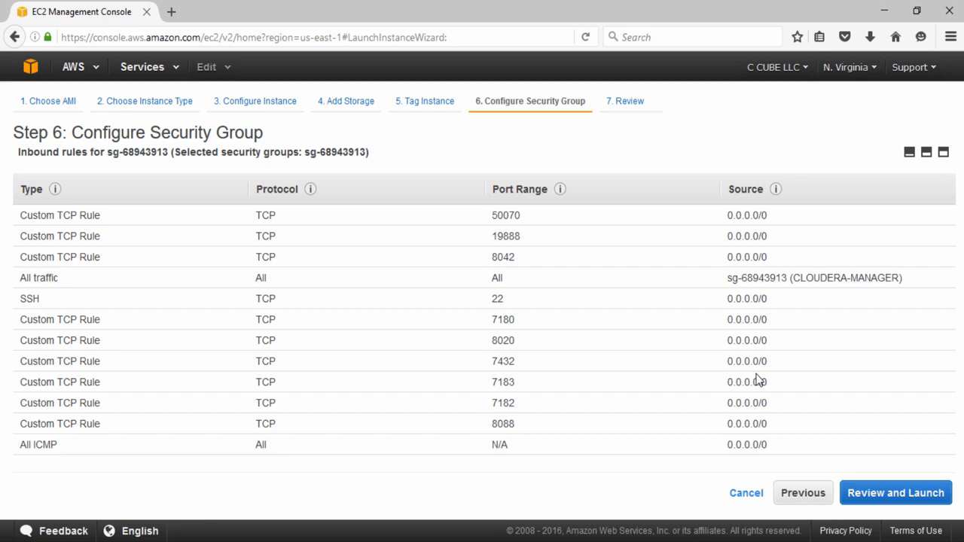
{"action": "triple_click", "coordinate": [909, 285]}
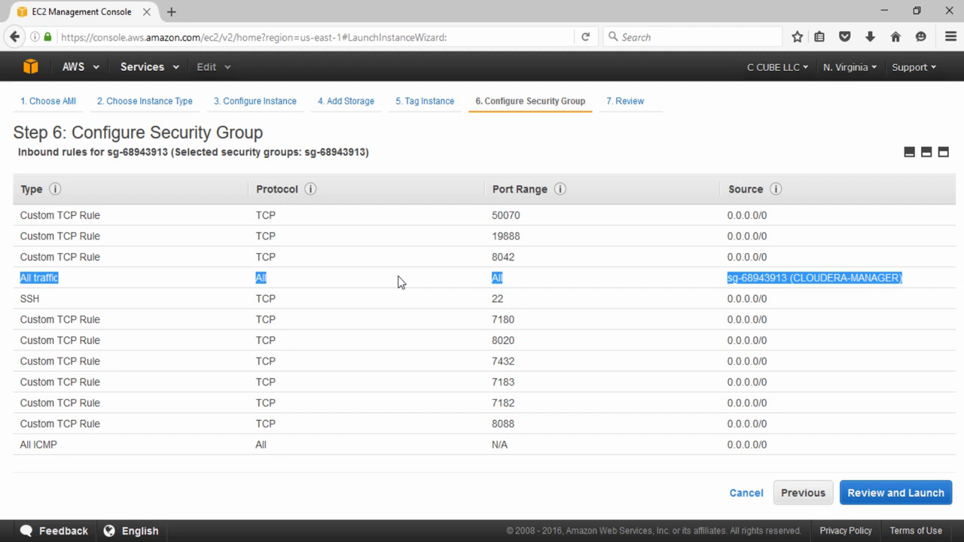
- Continue with Magnetic as the boot volume and review the launch, expanding storage details
{"action": "left_click", "coordinate": [892, 501]}
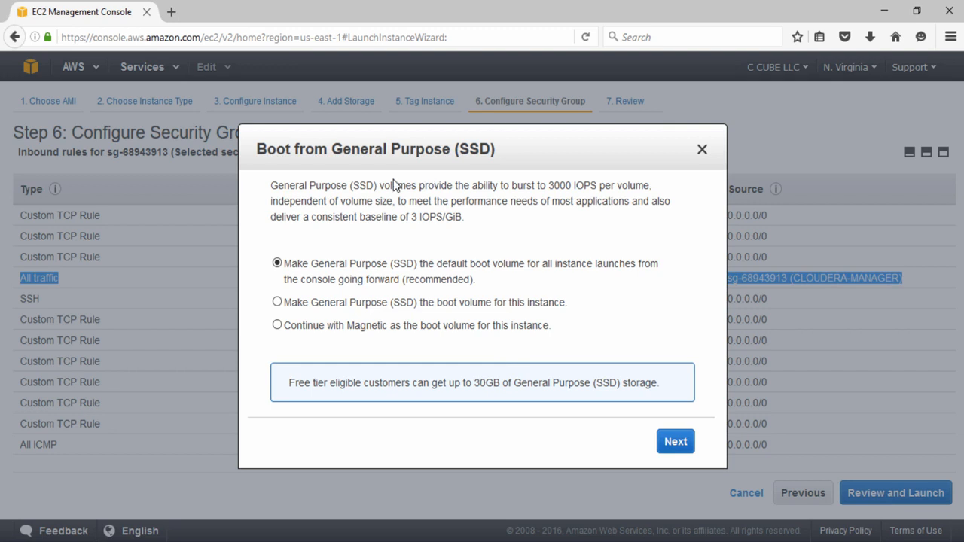
{"action": "left_click", "coordinate": [277, 326]}
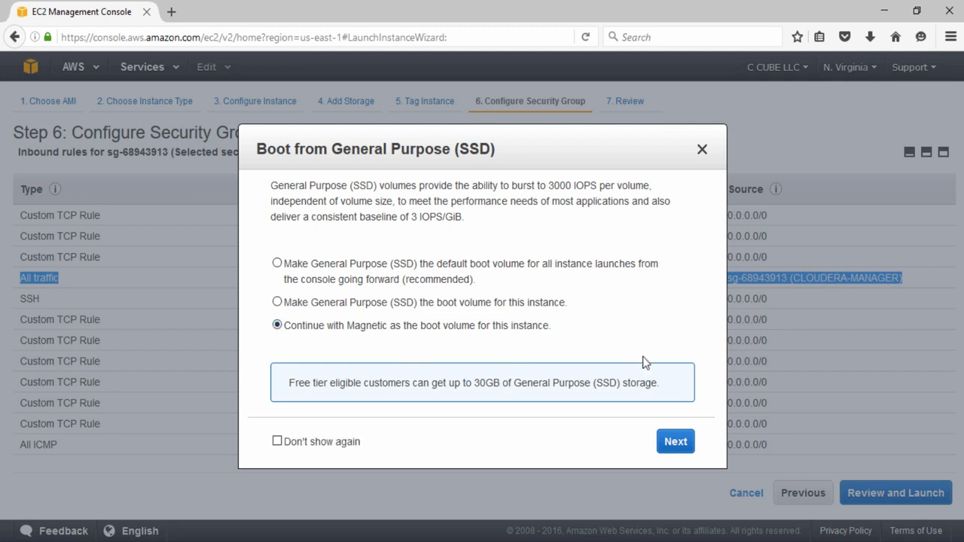
{"action": "left_click", "coordinate": [682, 443]}
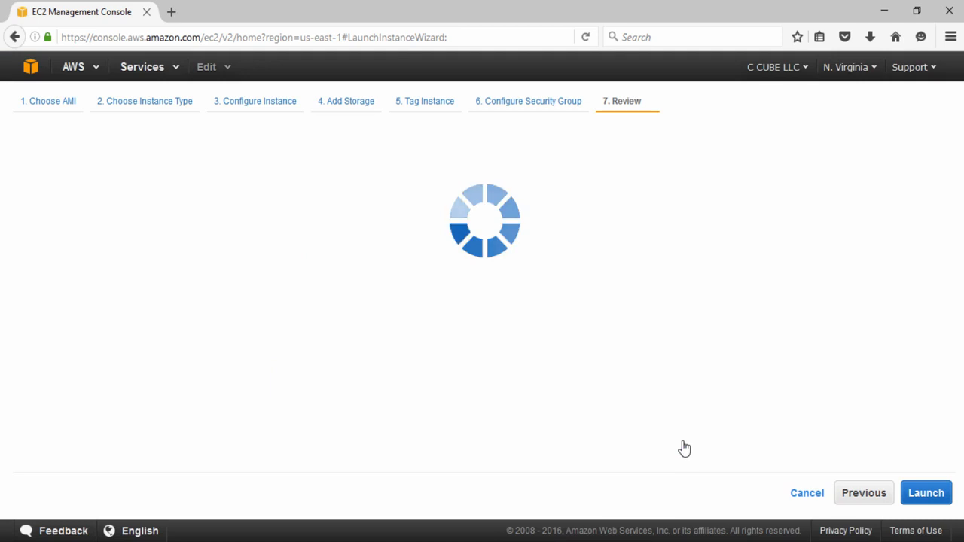
{"action": "scroll", "coordinate": [746, 343], "scroll_direction": "up", "scroll_amount": 1}
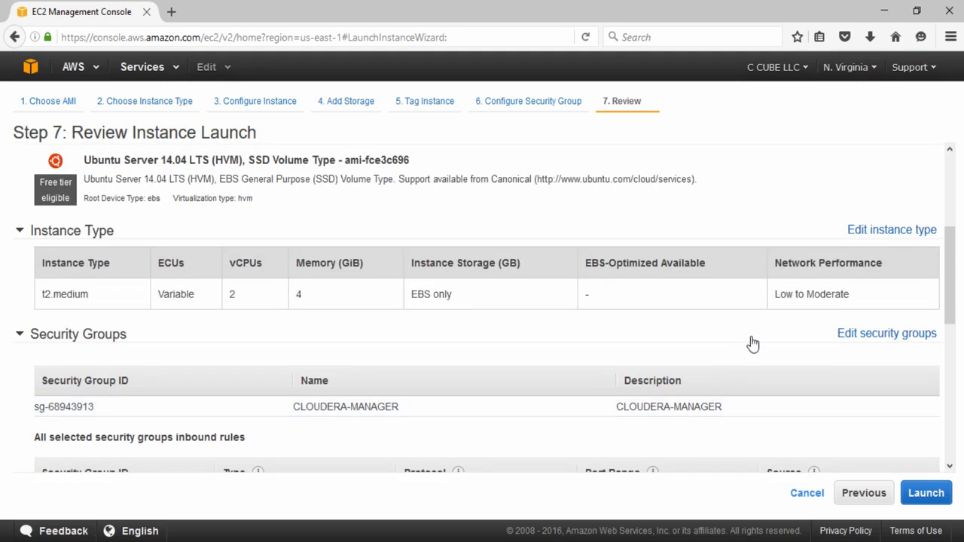
{"action": "scroll", "coordinate": [753, 343], "scroll_direction": "down", "scroll_amount": 5}
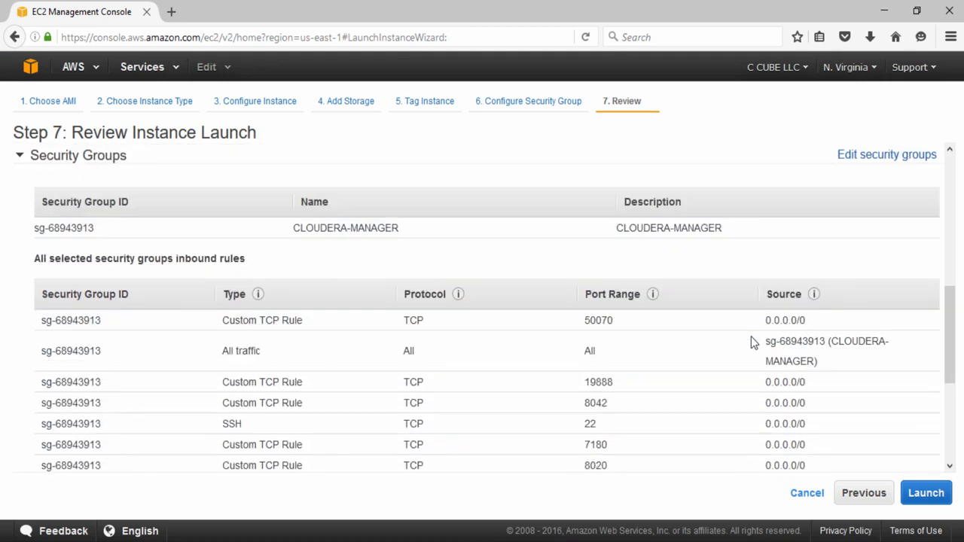
{"action": "scroll", "coordinate": [753, 343], "scroll_direction": "down", "scroll_amount": 4}
{"action": "scroll", "coordinate": [753, 343], "scroll_direction": "down", "scroll_amount": 2}
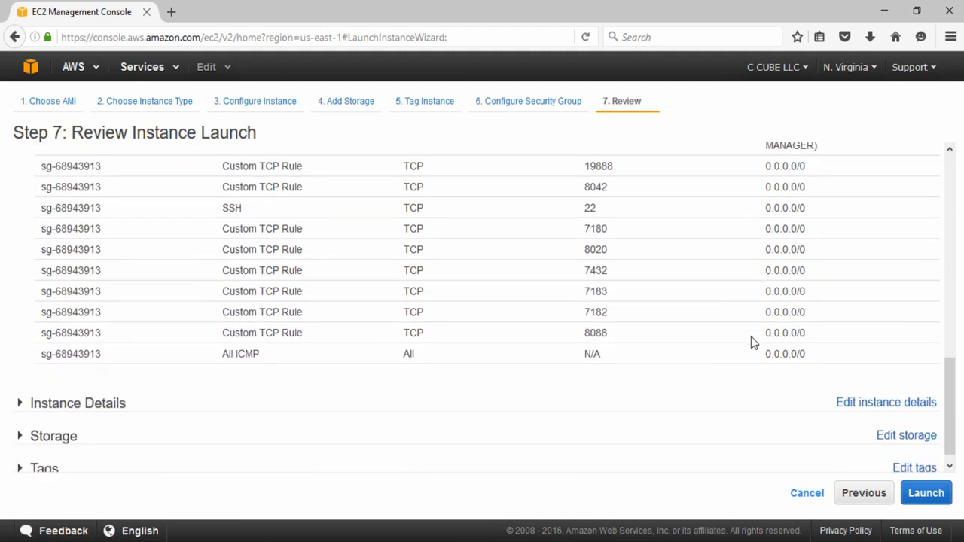
{"action": "scroll", "coordinate": [78, 352], "scroll_direction": "down", "scroll_amount": 2}
{"action": "left_click", "coordinate": [77, 348]}
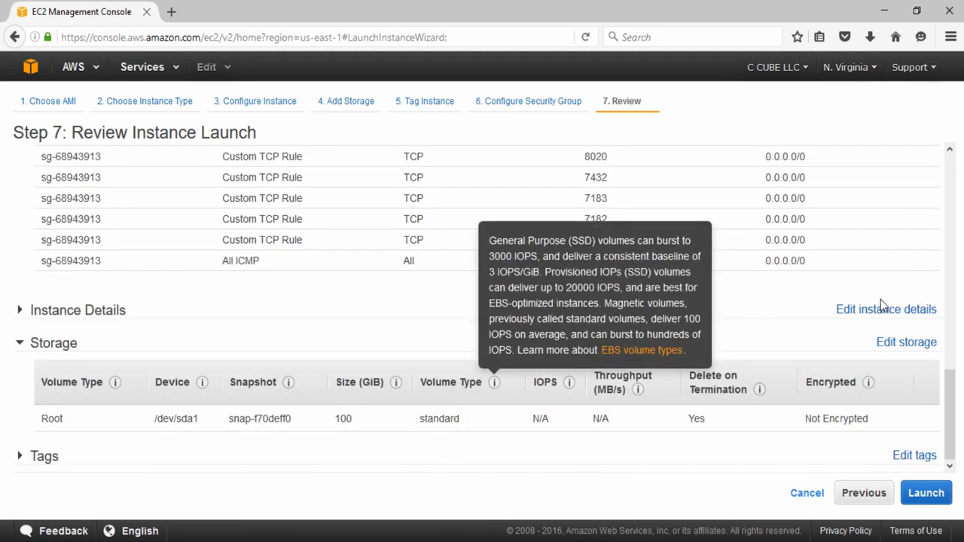
- Launch the four configured t2.medium instances
{"action": "left_click", "coordinate": [926, 494]}
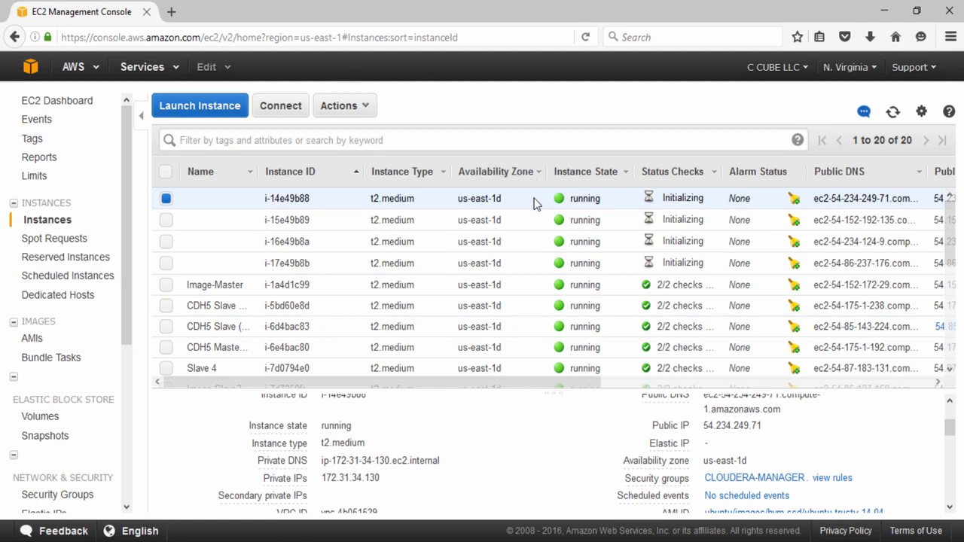
- Name the first two new instances CM-DEMO-1 and CM-DEMO-2
{"action": "left_click", "coordinate": [245, 198]}
{"action": "type", "text": "CM-"}
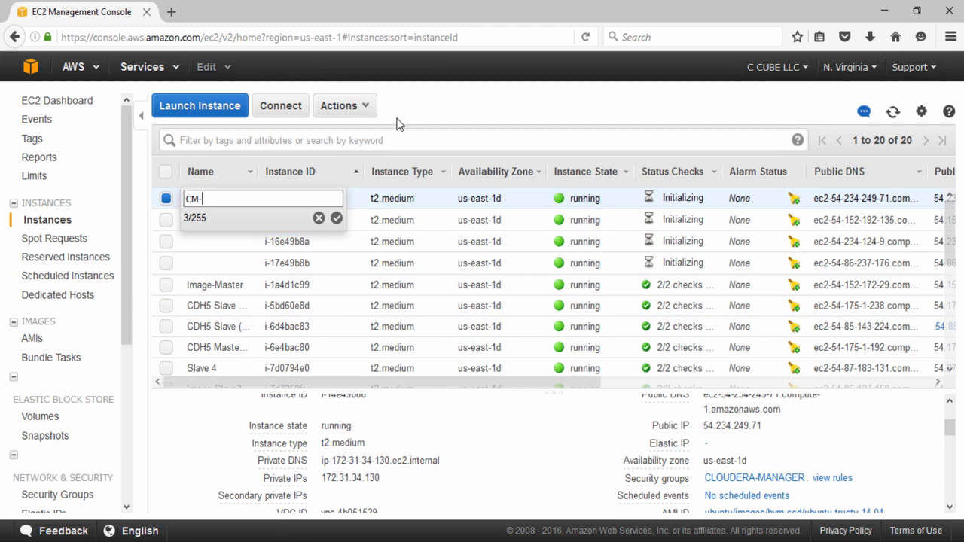
{"action": "type", "text": "DEMO-1"}
{"action": "key", "text": "Return"}
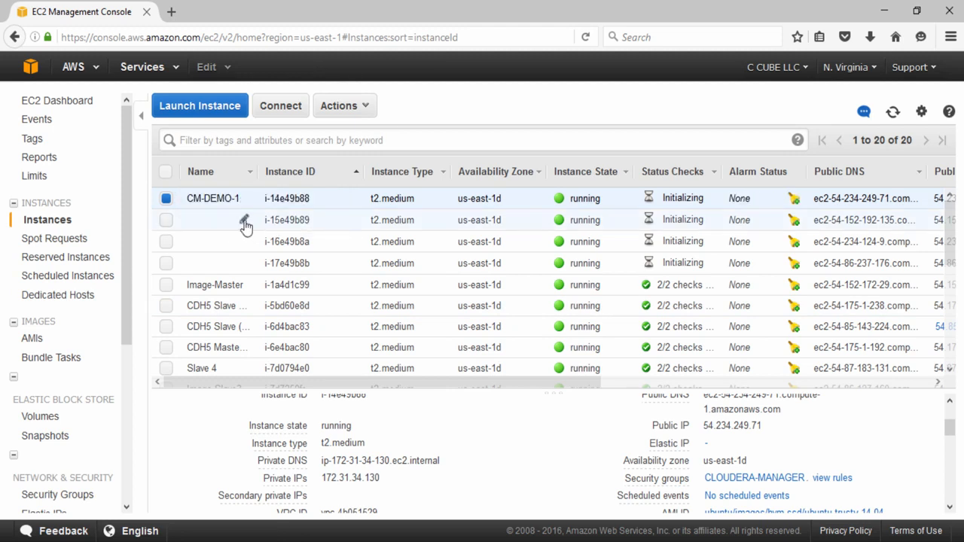
{"action": "left_click", "coordinate": [245, 220]}
{"action": "type", "text": "CM-D"}
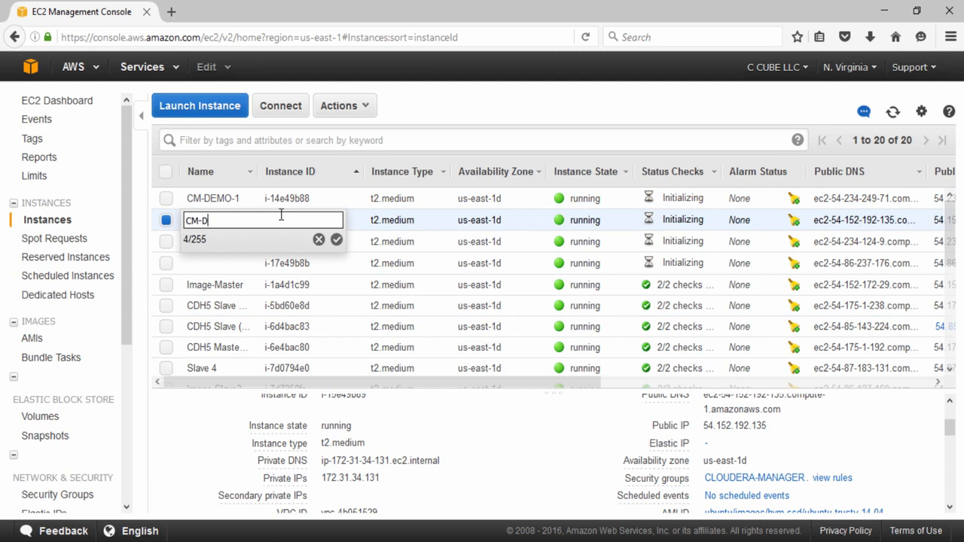
{"action": "type", "text": "EMO-2"}
{"action": "key", "text": "Return"}
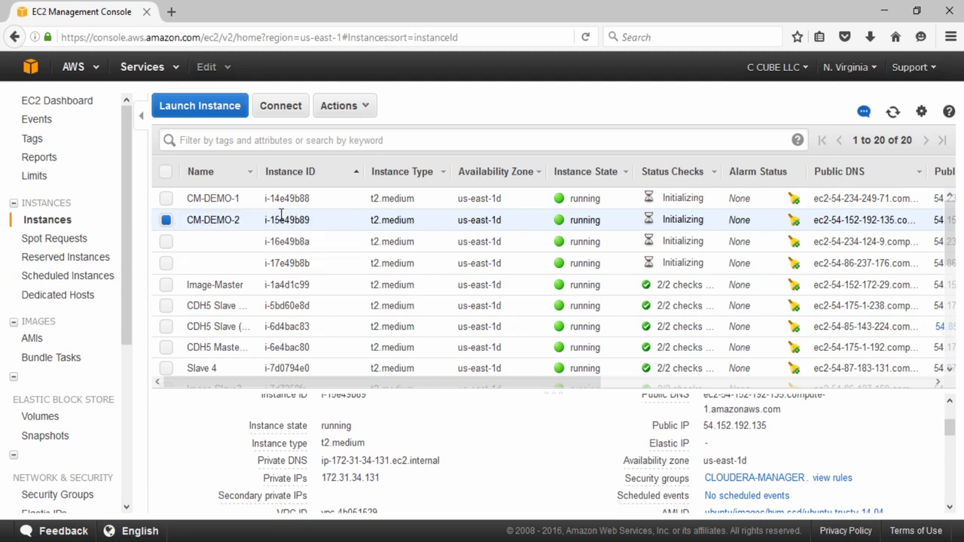
- Name the third and fourth instances CM-DEMO-3 and CM-DEMO-4
{"action": "left_click", "coordinate": [244, 247]}
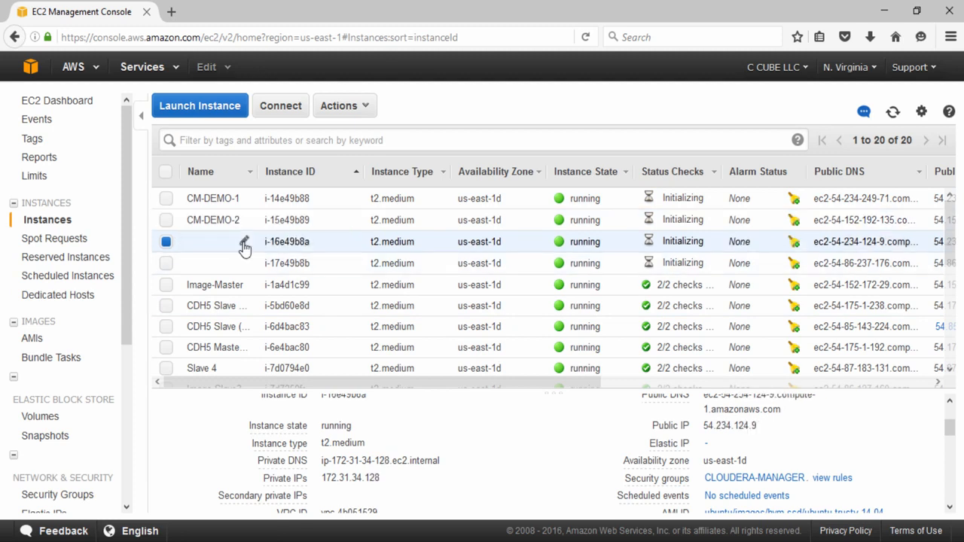
{"action": "left_click", "coordinate": [243, 244]}
{"action": "type", "text": "CM-D"}
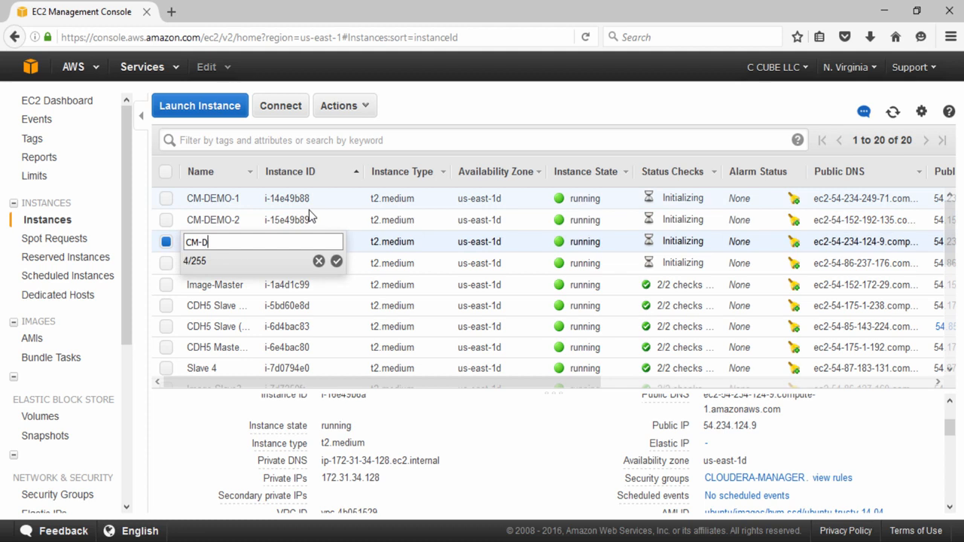
{"action": "type", "text": "EMO-3"}
{"action": "key", "text": "Return"}
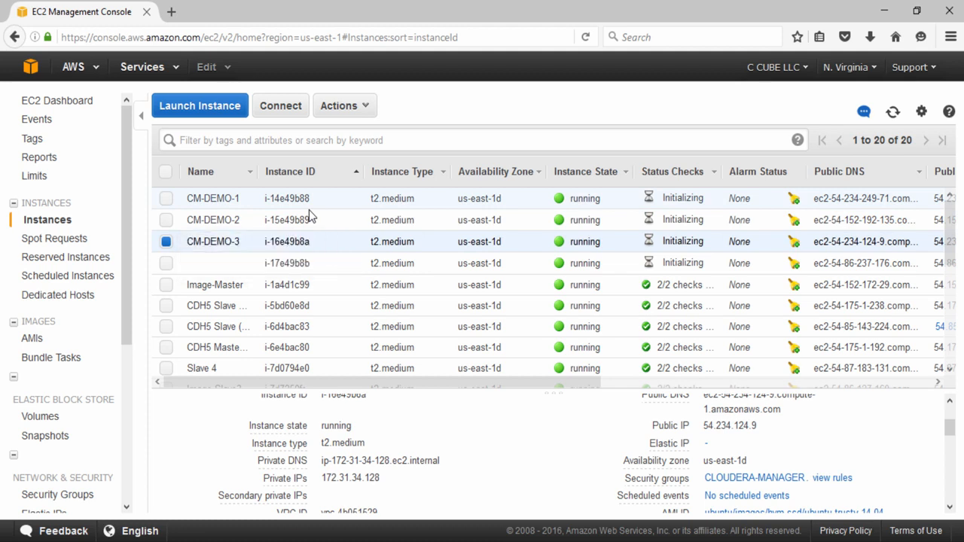
{"action": "left_click", "coordinate": [244, 267]}
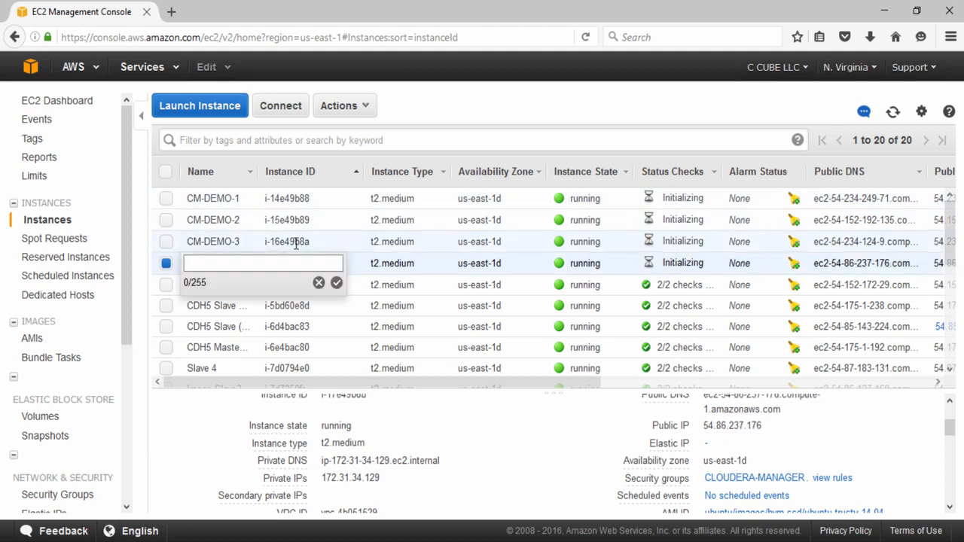
{"action": "type", "text": "CM-DEMO-4"}
{"action": "key", "text": "Return"}
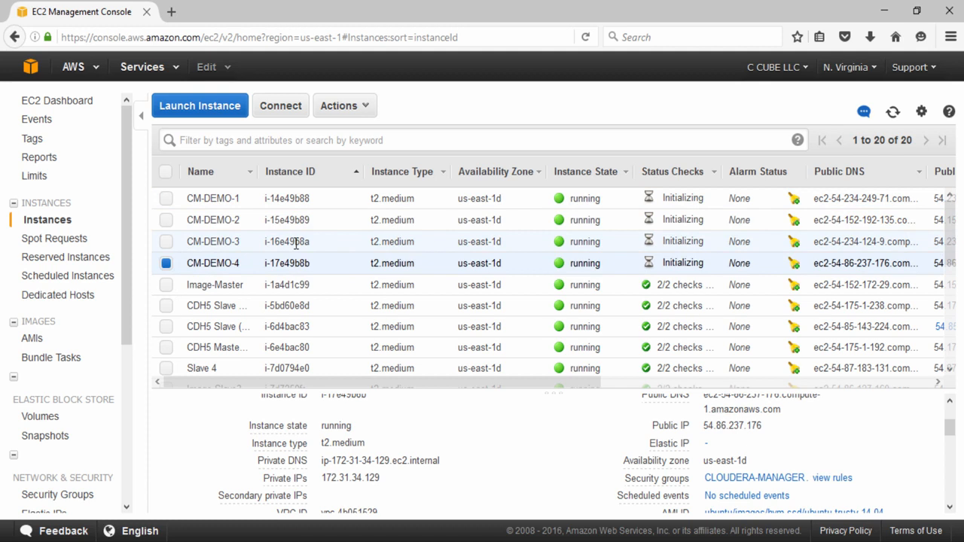
- Show CM-DEMO-1's details and select its public DNS name
{"action": "left_click_drag", "start_coordinate": [540, 377], "coordinate": [540, 292]}
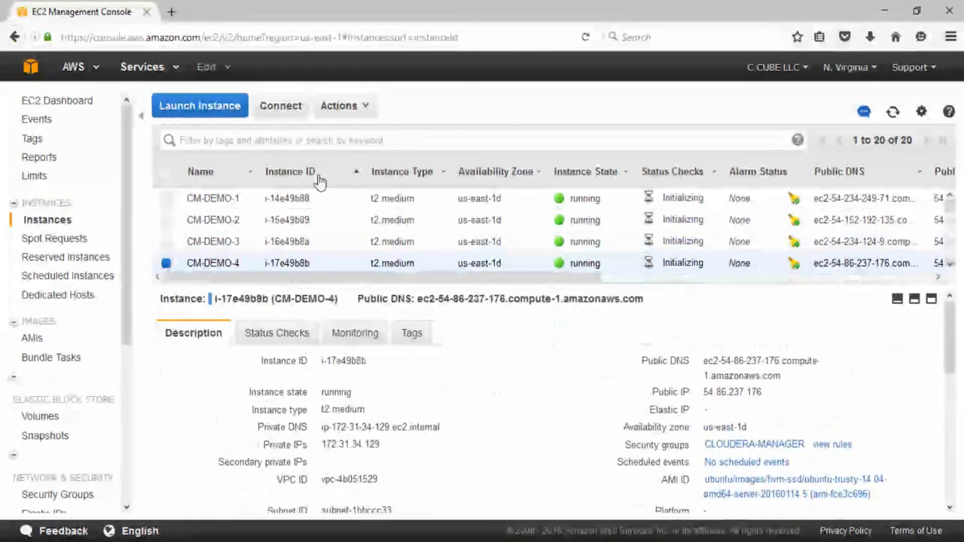
{"action": "left_click", "coordinate": [313, 204]}
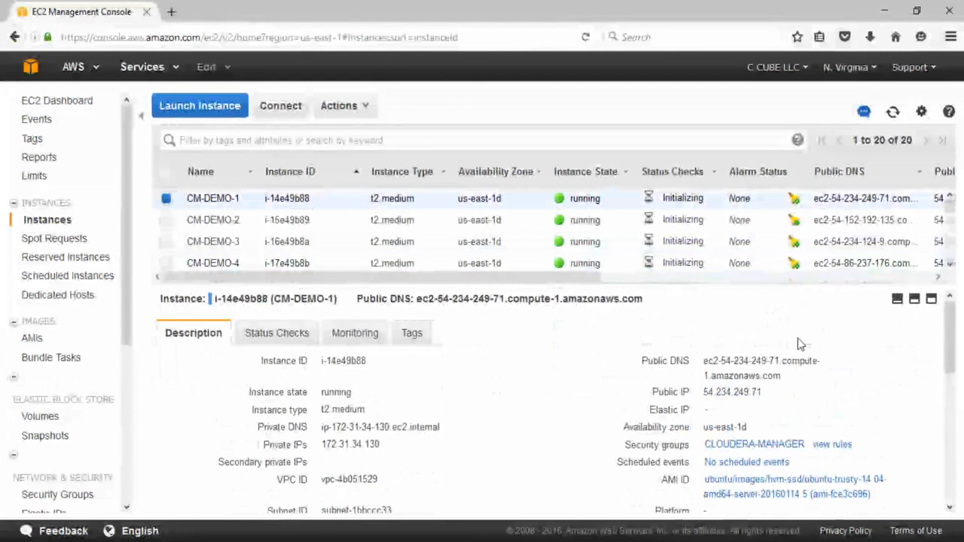
{"action": "mouse_move", "coordinate": [738, 356]}
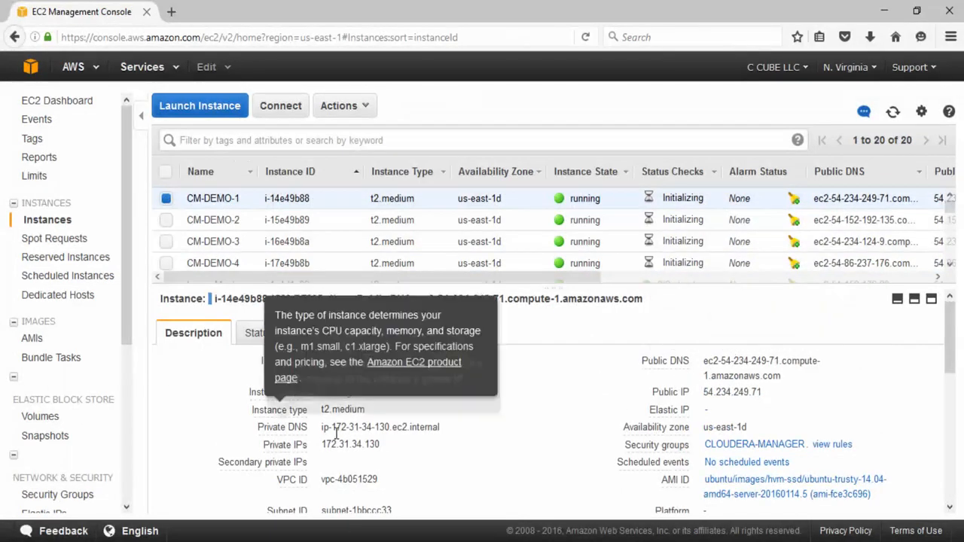
{"action": "left_click_drag", "start_coordinate": [787, 378], "coordinate": [704, 360]}
{"action": "key", "text": "ctrl+c"}
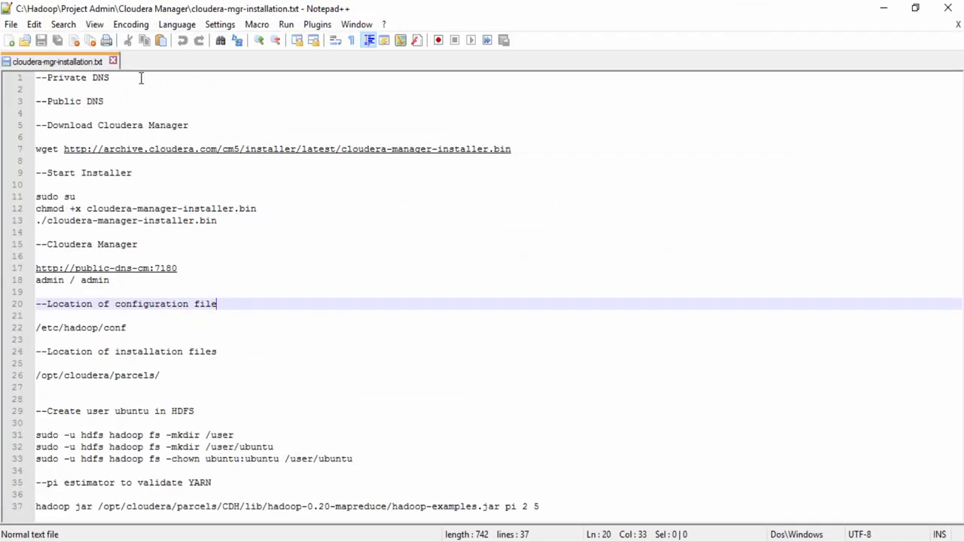
- Paste CM-DEMO-1's public DNS under the --Public DNS heading in the notes
{"action": "left_click", "coordinate": [153, 100]}
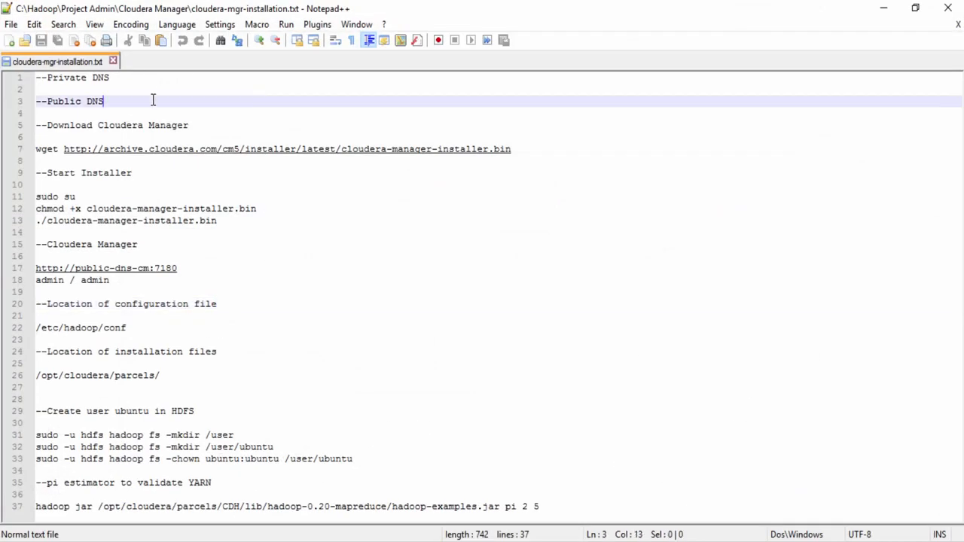
{"action": "key", "text": "Return"}
{"action": "key", "text": "Return"}
{"action": "key", "text": "ctrl+v"}
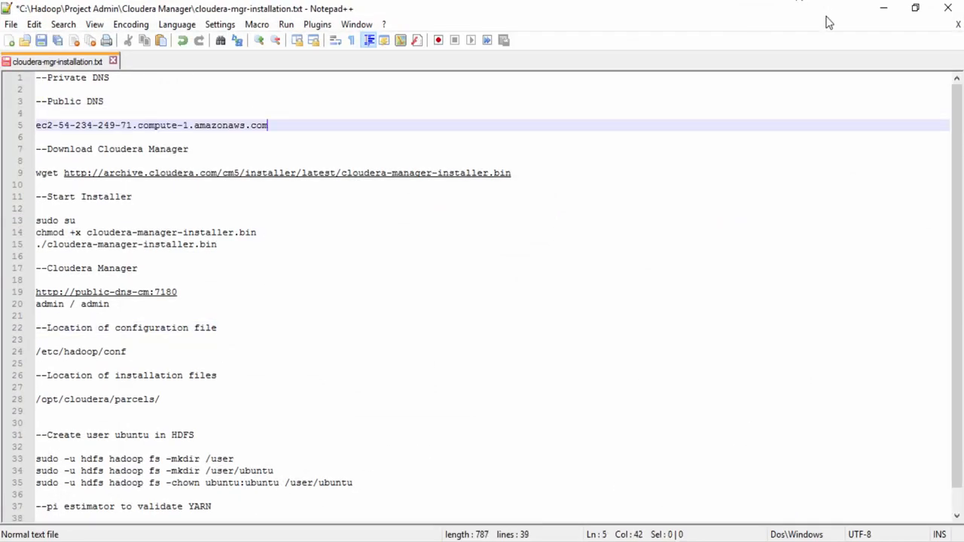
- Copy CM-DEMO-1's private DNS from EC2 and paste it under --Private DNS
{"action": "left_click", "coordinate": [885, 8]}
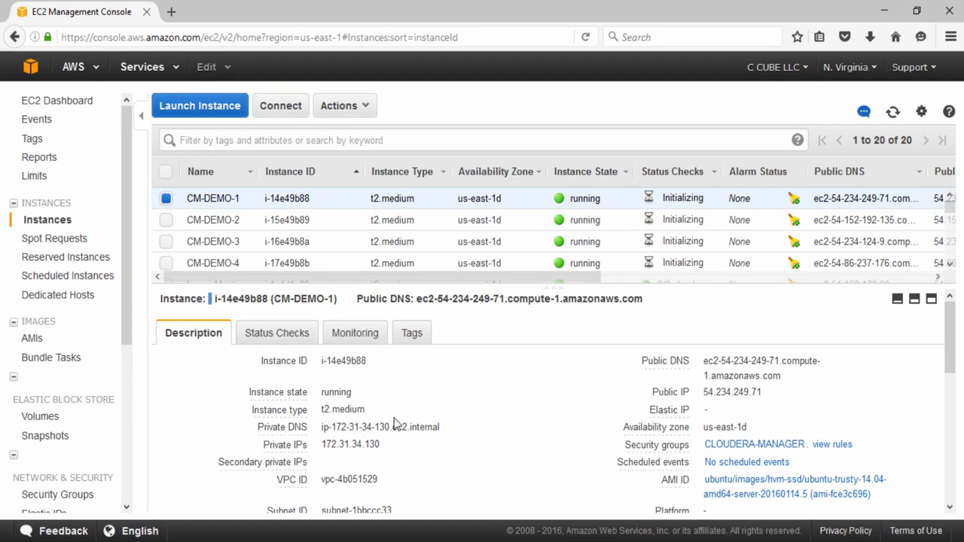
{"action": "left_click_drag", "start_coordinate": [440, 427], "coordinate": [321, 427]}
{"action": "key", "text": "ctrl+c"}
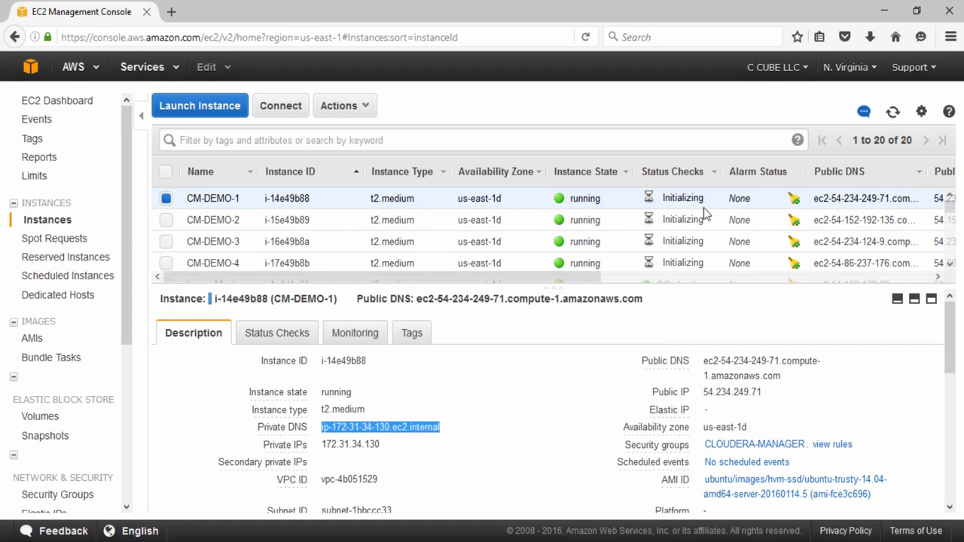
{"action": "left_click", "coordinate": [885, 11]}
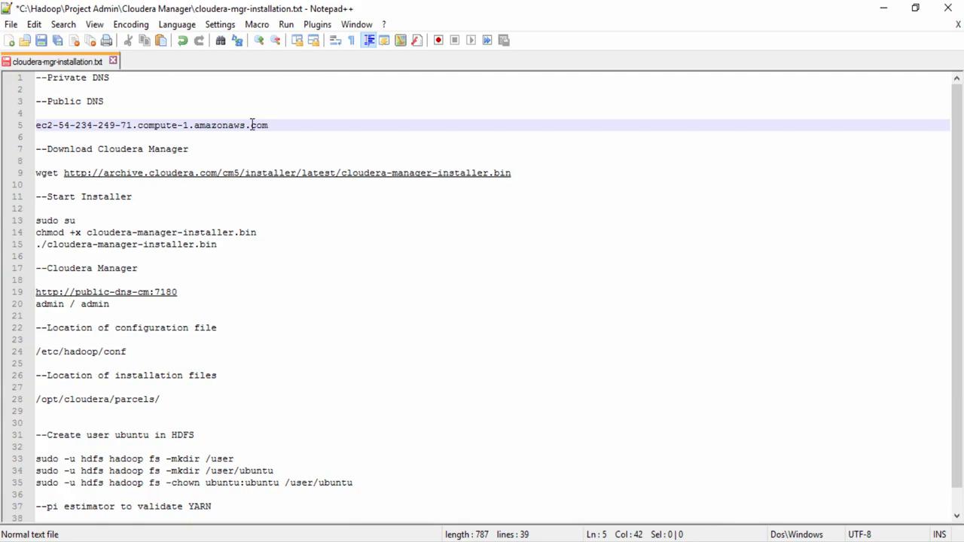
{"action": "left_click", "coordinate": [248, 89]}
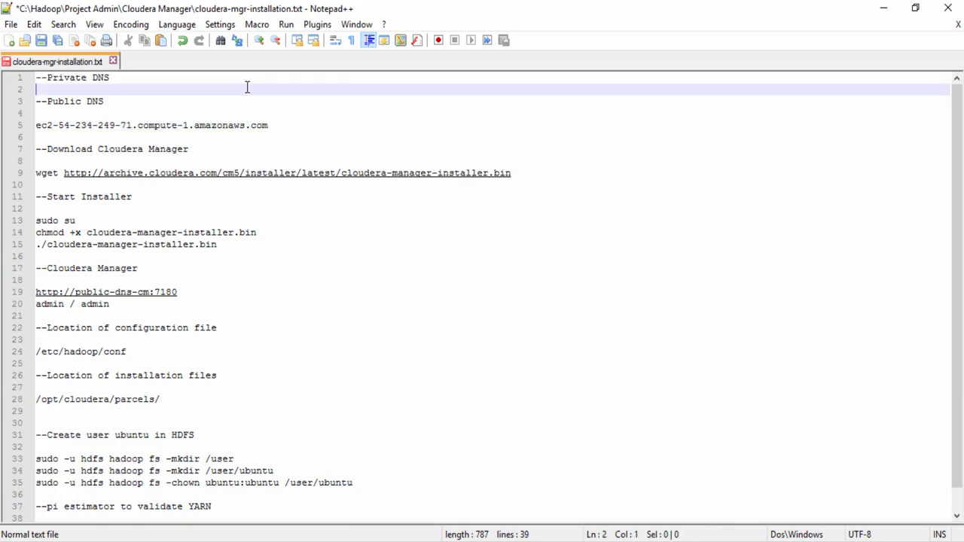
{"action": "key", "text": "Return"}
{"action": "key", "text": "Return"}
{"action": "key", "text": "ctrl+v"}
- Show CM-DEMO-2's details in EC2, then select the first public DNS entry in the notes
{"action": "key", "text": "alt+Tab"}
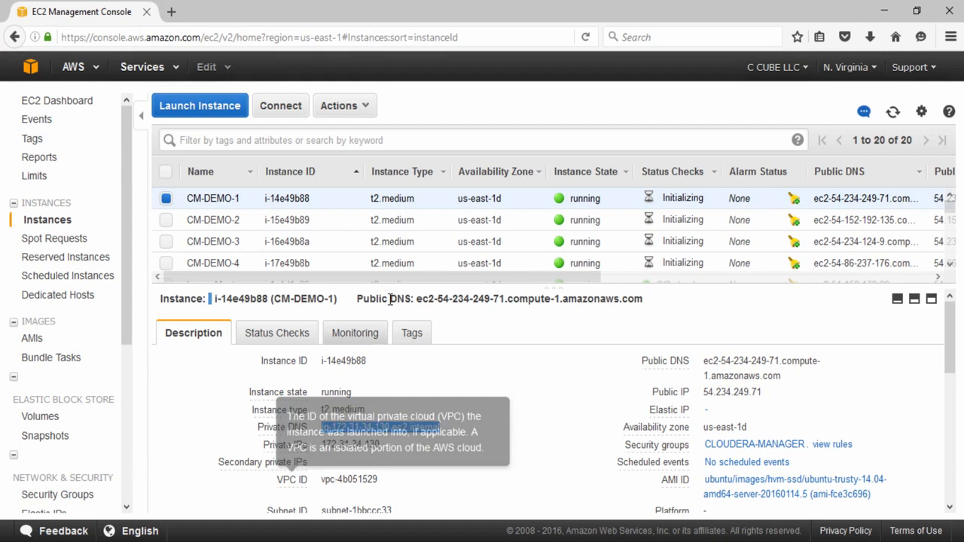
{"action": "left_click", "coordinate": [397, 222]}
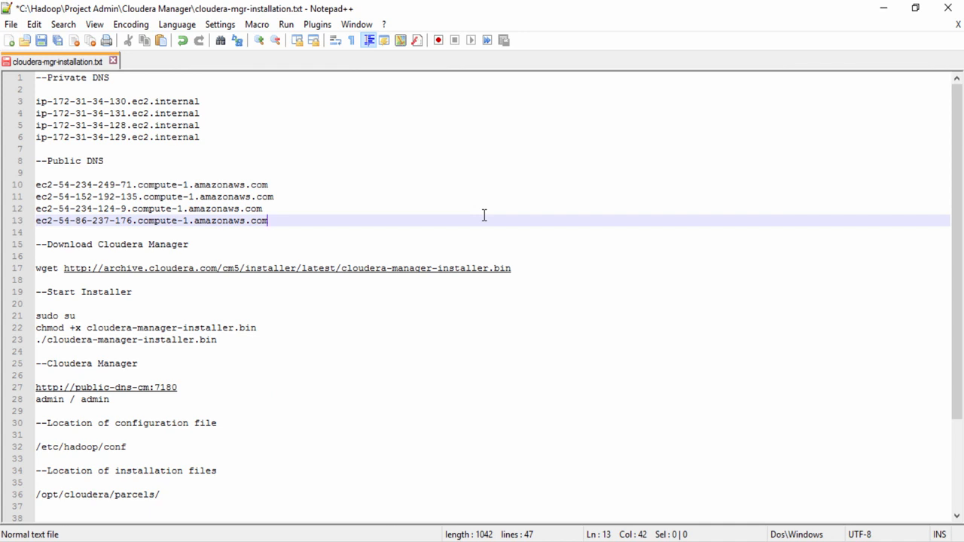
{"action": "left_click", "coordinate": [340, 178]}
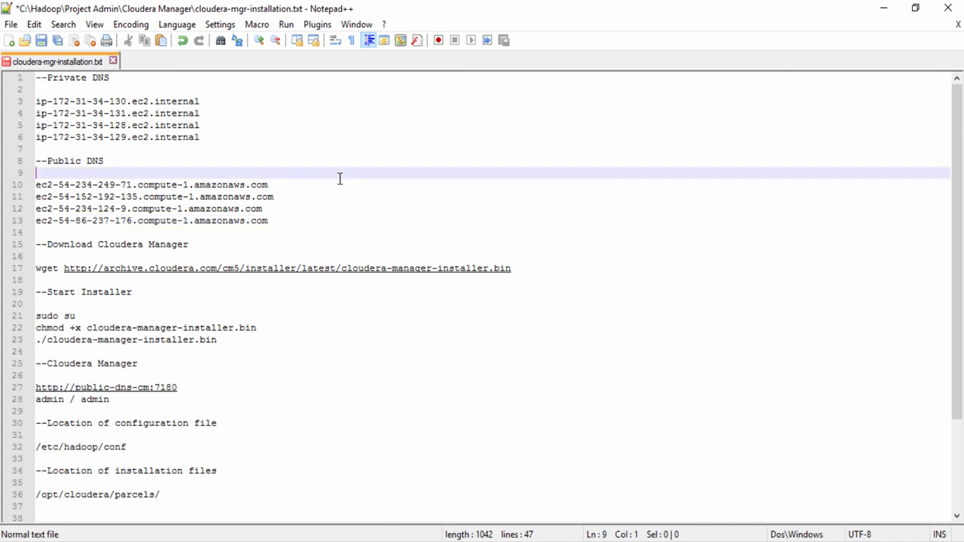
{"action": "left_click_drag", "start_coordinate": [340, 178], "coordinate": [265, 184]}
{"action": "left_click", "coordinate": [301, 189]}
{"action": "key", "text": "shift+Home"}
{"action": "key", "text": "ctrl+c"}
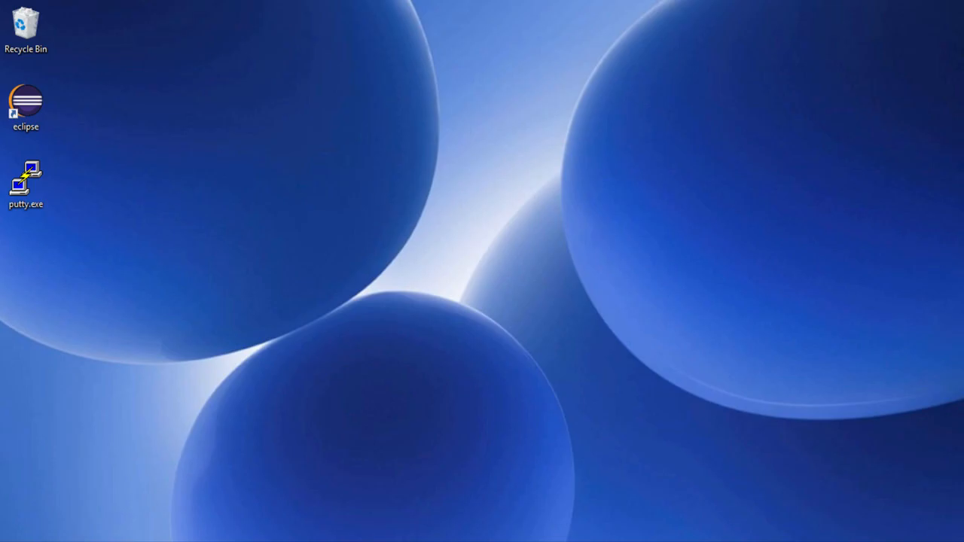
- Start a PuTTY session for CM-DEMO-1's public DNS named CM-DEMO-1
{"action": "double_click", "coordinate": [26, 181]}
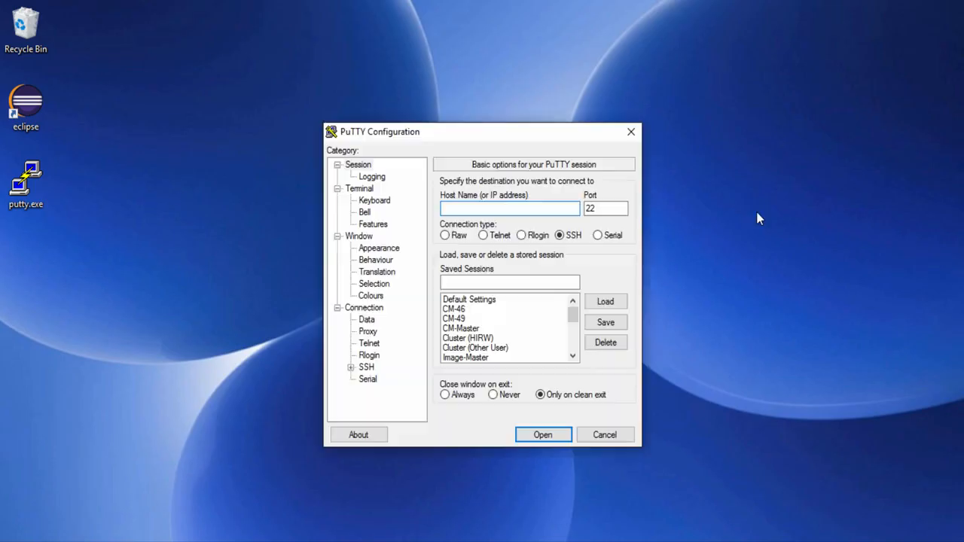
{"action": "key", "text": "ctrl+v"}
{"action": "left_click", "coordinate": [506, 283]}
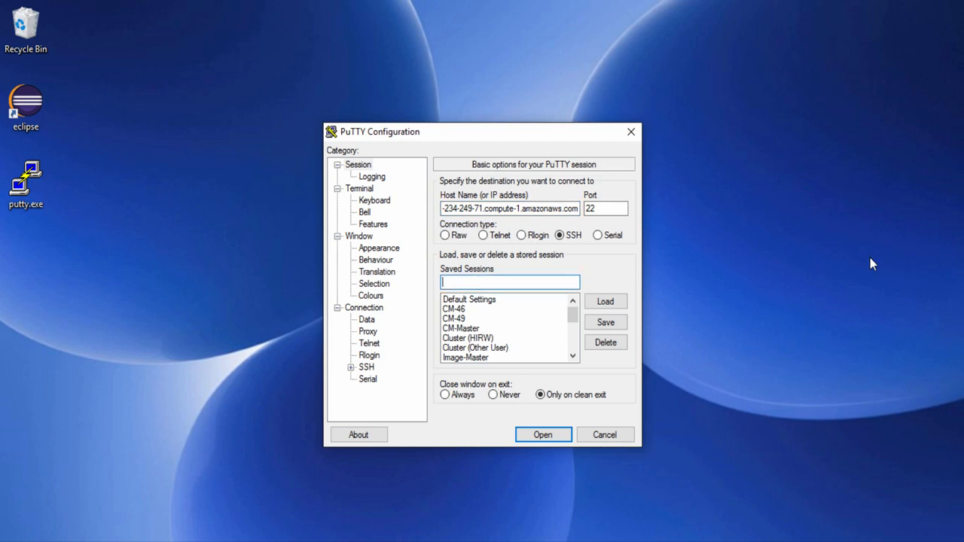
{"action": "type", "text": "CM-DEMO-1"}
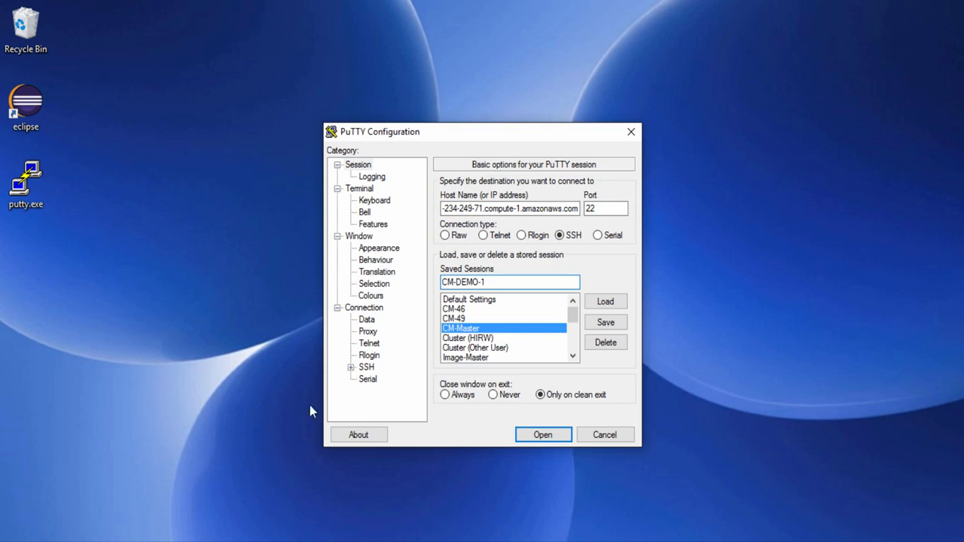
- Set private.ppk as the SSH auth key, save the CM-DEMO-1 session, and close PuTTY
{"action": "left_click", "coordinate": [350, 367]}
{"action": "left_click", "coordinate": [381, 366]}
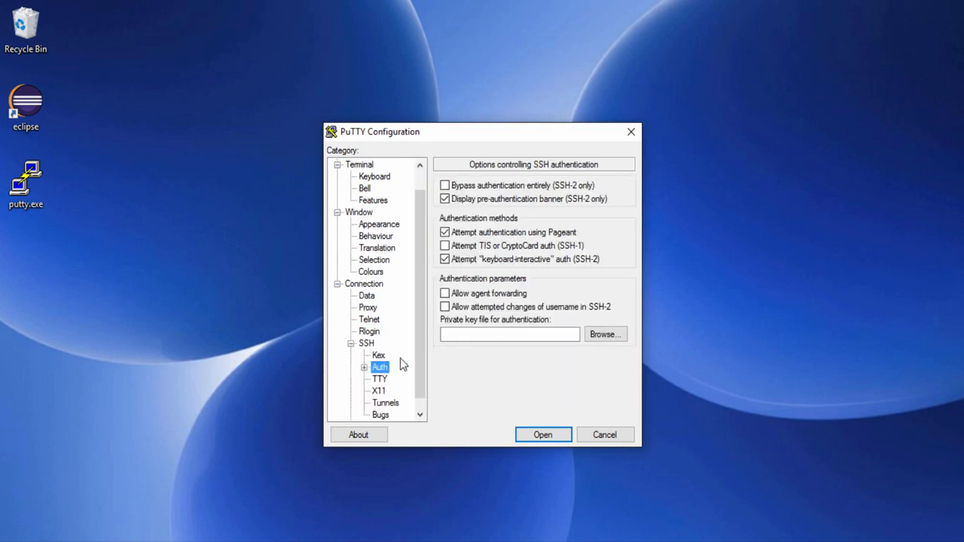
{"action": "left_click", "coordinate": [604, 334]}
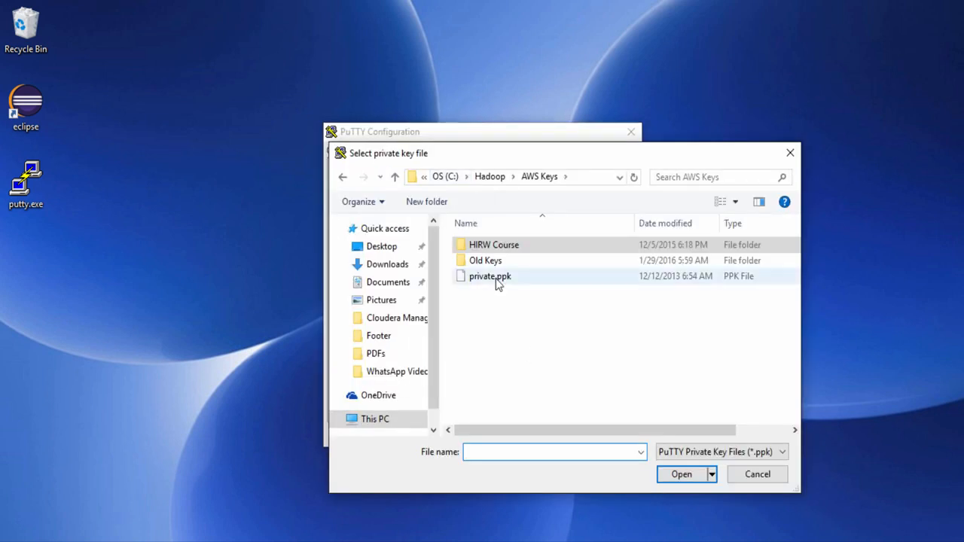
{"action": "double_click", "coordinate": [491, 276]}
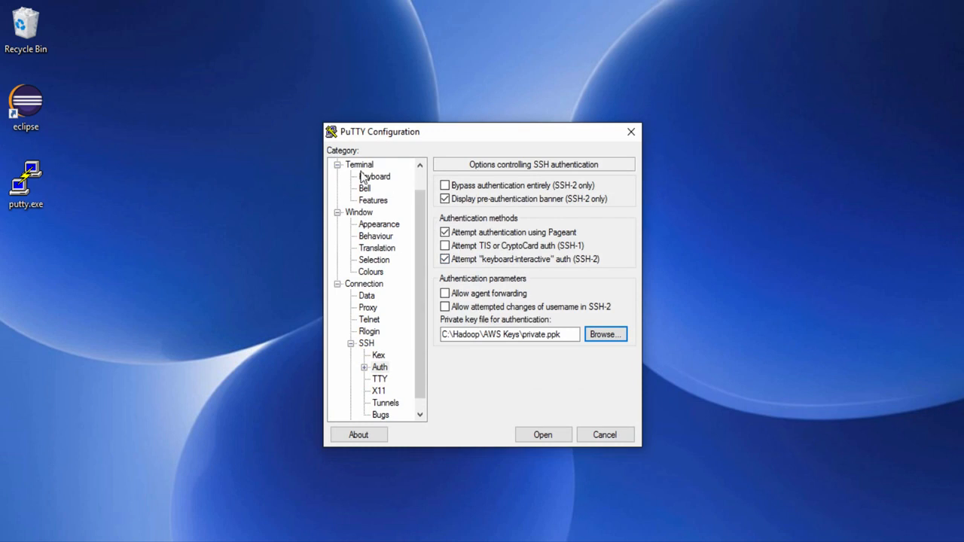
{"action": "left_click", "coordinate": [418, 179]}
{"action": "left_click", "coordinate": [369, 167]}
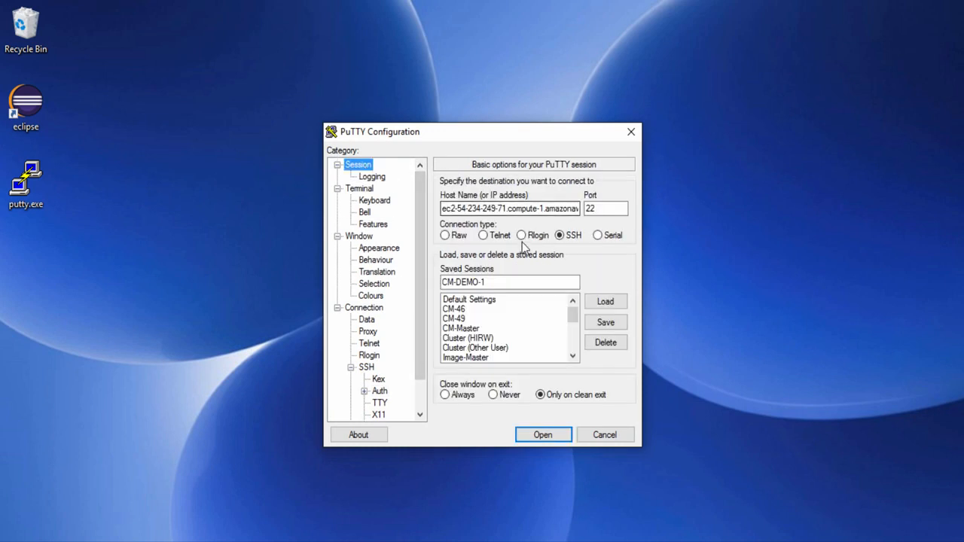
{"action": "left_click", "coordinate": [605, 323]}
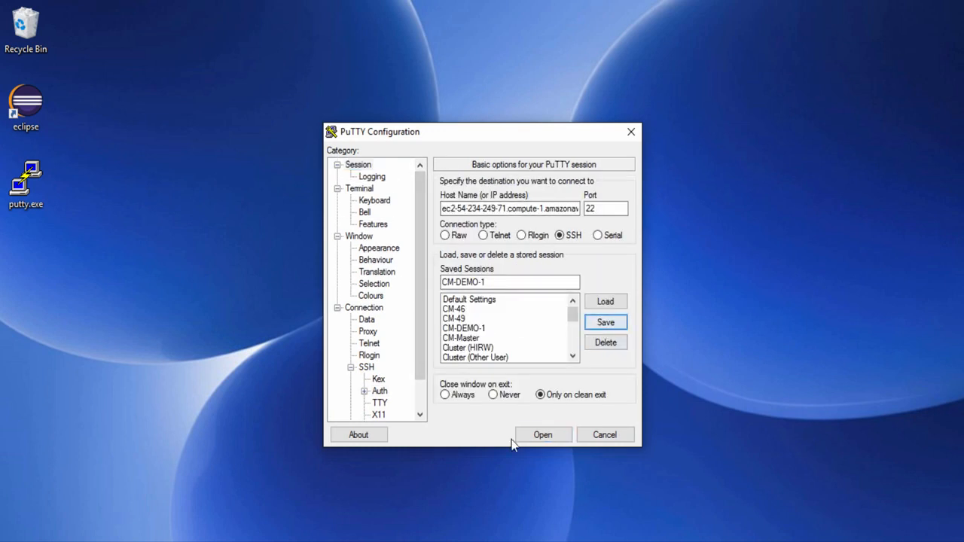
{"action": "left_click", "coordinate": [603, 435]}
- Launch mRemoteNG and connect to CM-DEMO-1, accepting the server's host key
{"action": "key", "text": "super"}
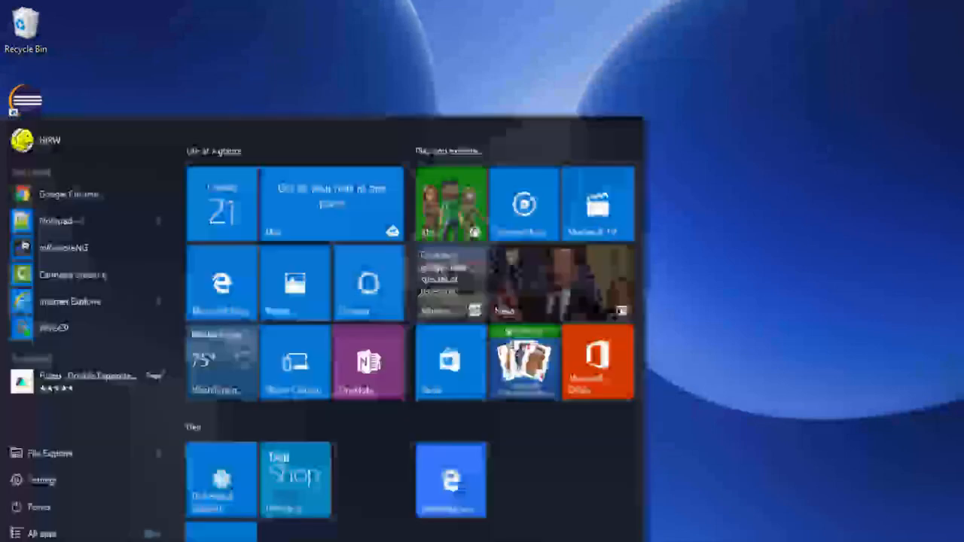
{"action": "left_click", "coordinate": [55, 243]}
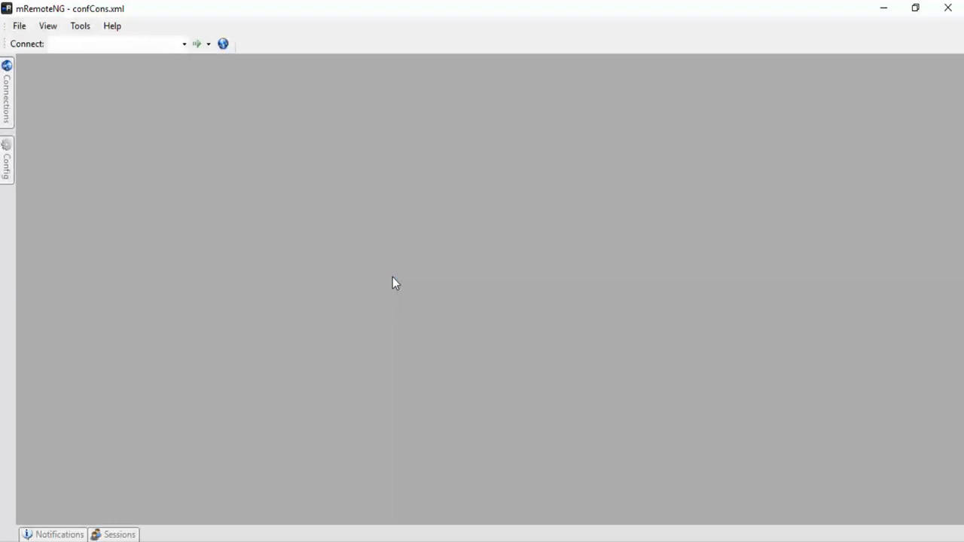
{"action": "mouse_move", "coordinate": [2, 84]}
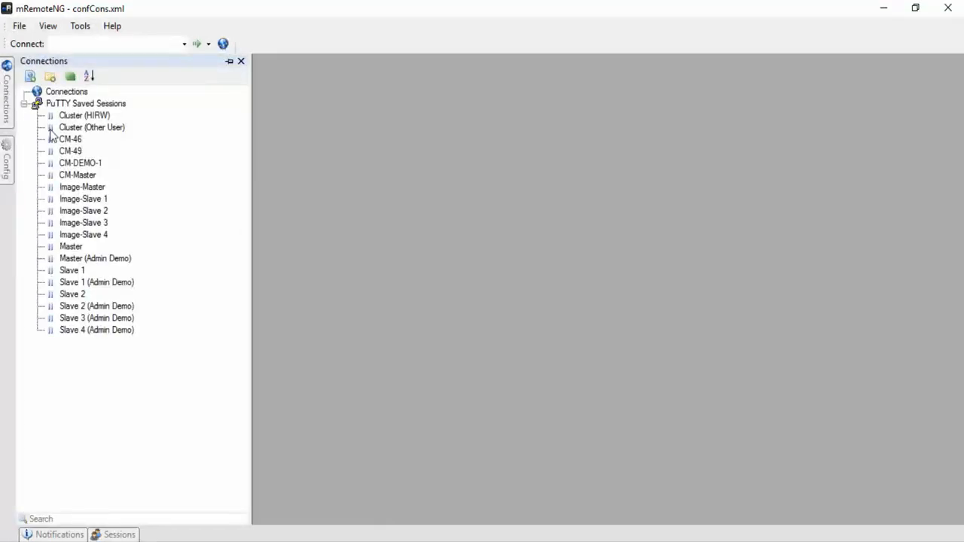
{"action": "double_click", "coordinate": [79, 167]}
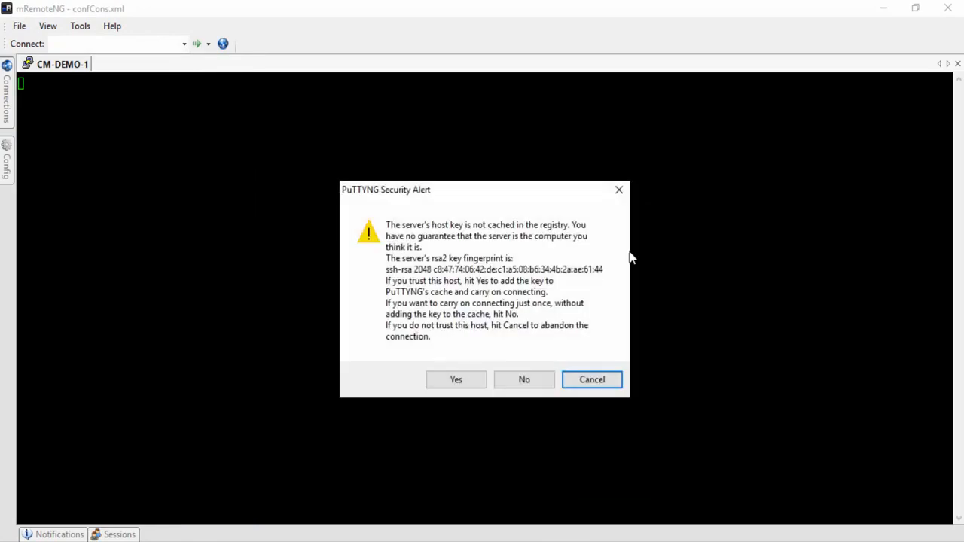
{"action": "left_click", "coordinate": [475, 381]}
- Log in as ubuntu and clear the terminal
{"action": "type", "text": "ubuntu"}
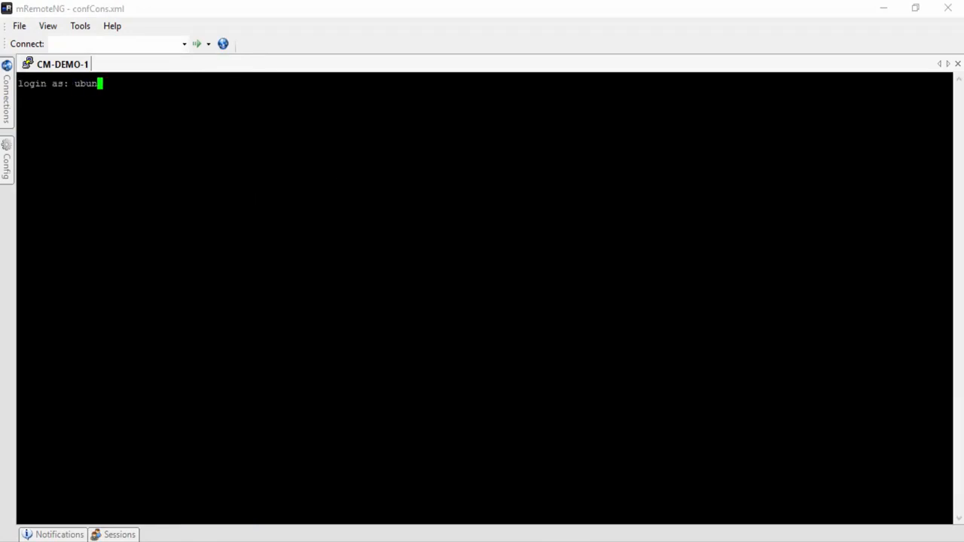
{"action": "key", "text": "Return"}
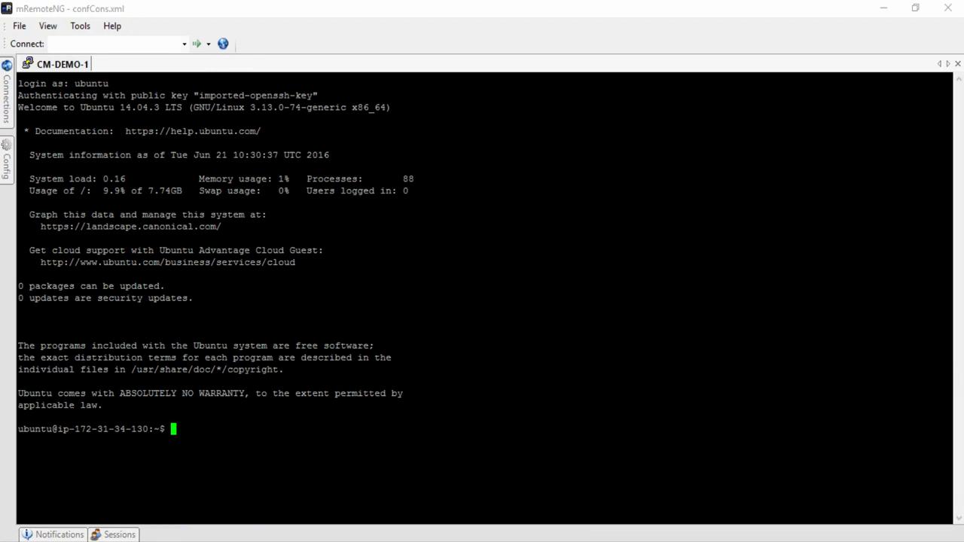
{"action": "type", "text": "clear"}
{"action": "key", "text": "Return"}
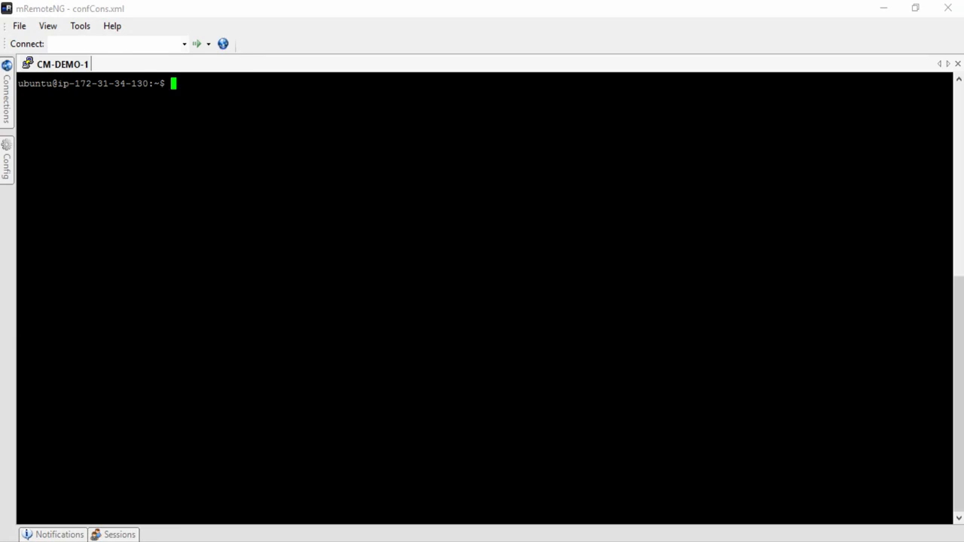
- Download cloudera-manager-installer.bin with the wget command and confirm it with ls -ltr
{"action": "key", "text": "alt+Tab"}
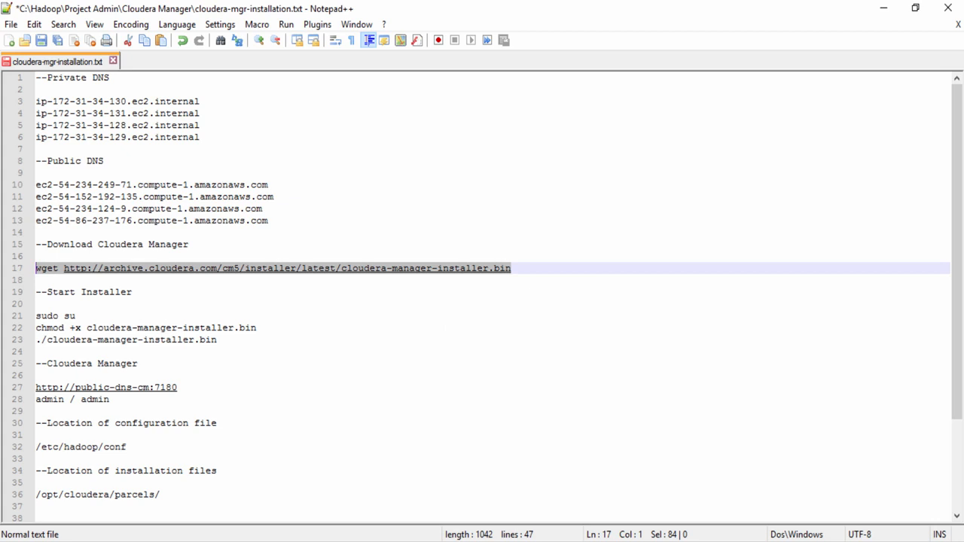
{"action": "left_click", "coordinate": [309, 541]}
{"action": "type", "text": "wget http://archive.cloudera.com/cm5/installer/latest/cloudera-manager-installer.bin"}
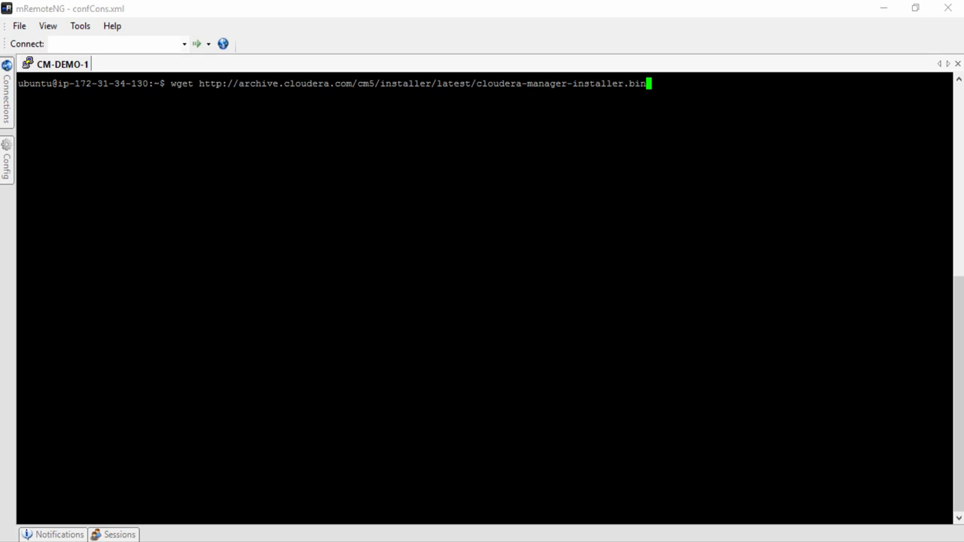
{"action": "key", "text": "Return"}
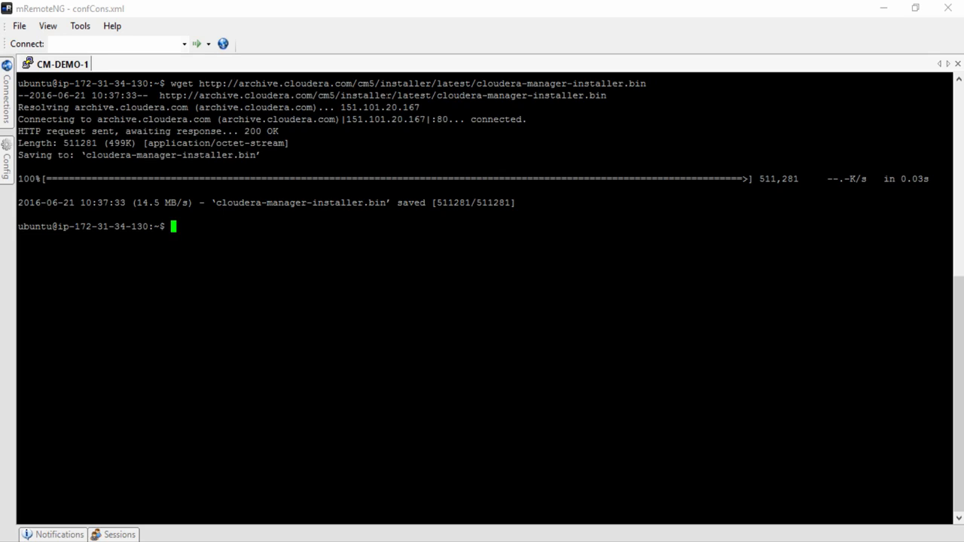
{"action": "type", "text": "ls -ltr"}
{"action": "key", "text": "Return"}
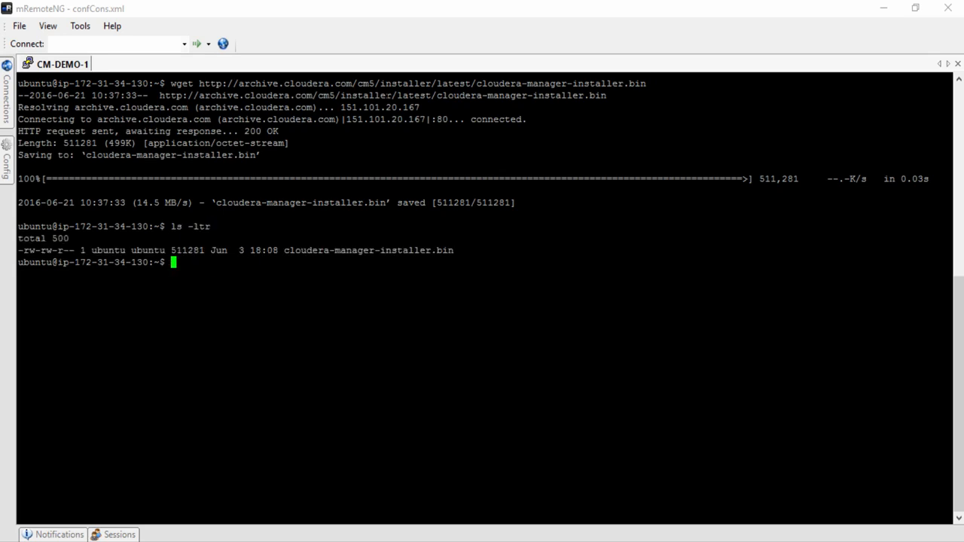
- Become root with sudo su, make the installer executable with chmod +x, and verify with ls -ltr
{"action": "key", "text": "alt+Tab"}
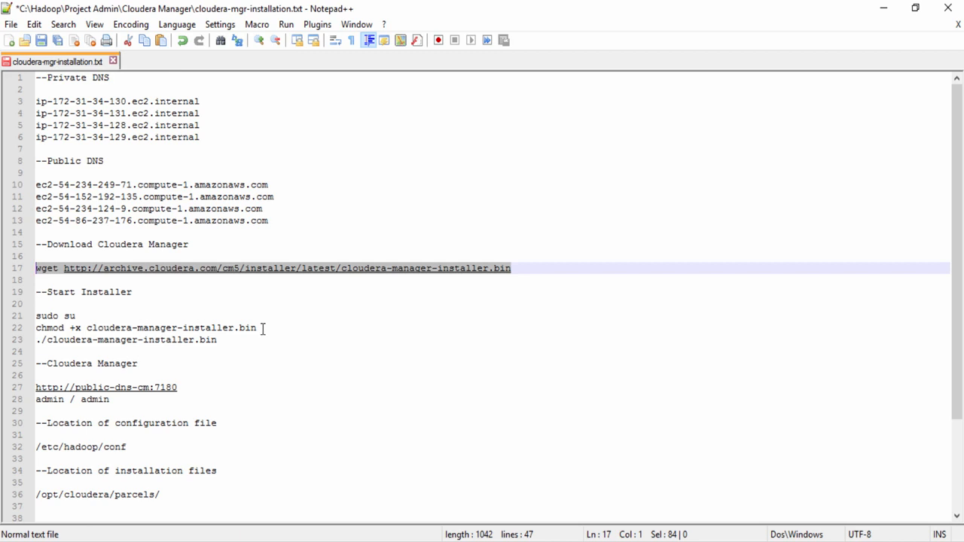
{"action": "left_click", "coordinate": [273, 327]}
{"action": "left_click_drag", "start_coordinate": [273, 327], "coordinate": [24, 313]}
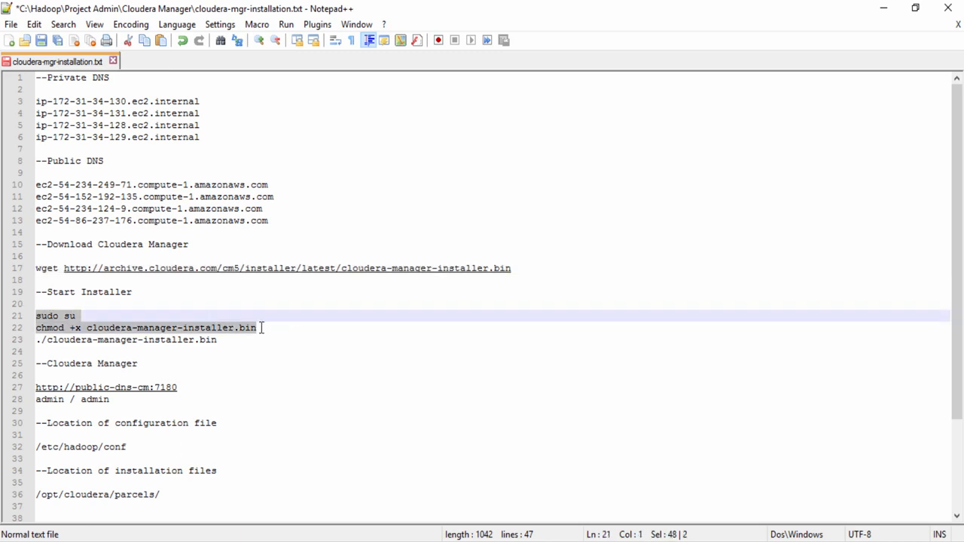
{"action": "key", "text": "ctrl+c"}
{"action": "key", "text": "alt+Tab"}
{"action": "key", "text": "shift+Insert"}
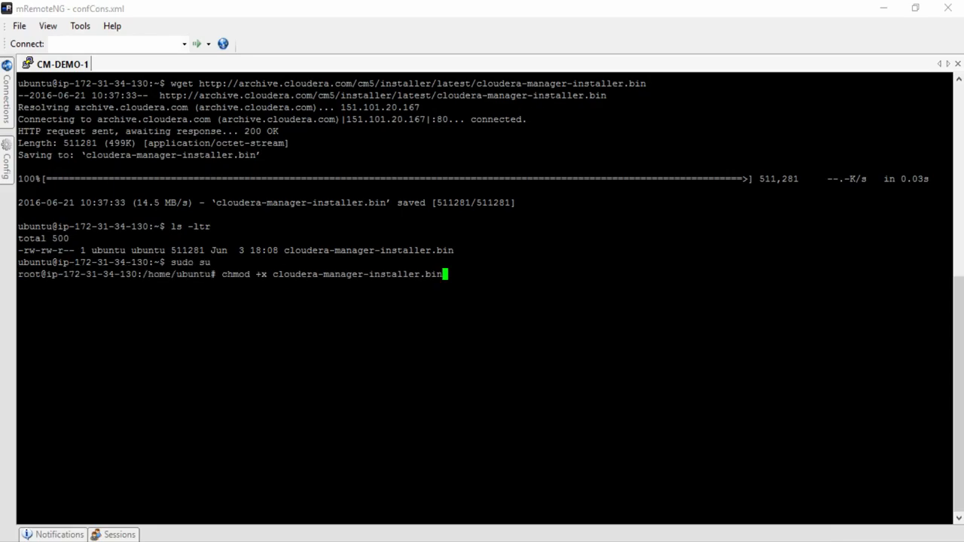
{"action": "key", "text": "Return"}
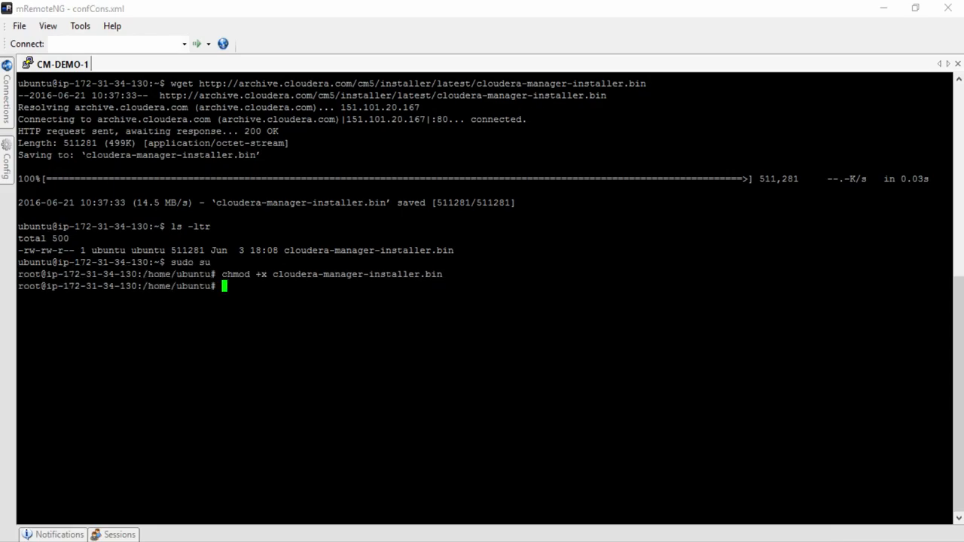
{"action": "type", "text": "ls -ltr"}
{"action": "key", "text": "Return"}
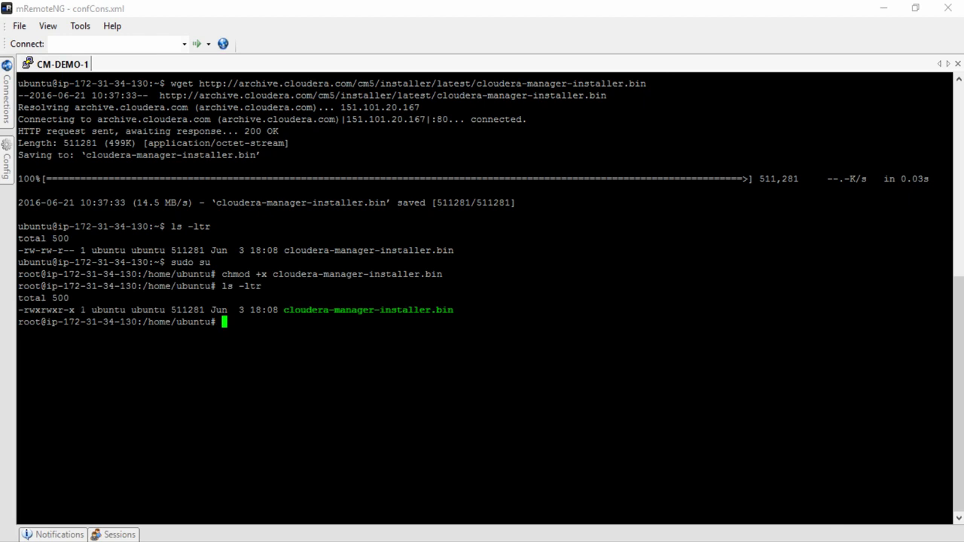
{"action": "key", "text": "alt+Tab"}
{"action": "left_click_drag", "start_coordinate": [226, 339], "coordinate": [32, 343]}
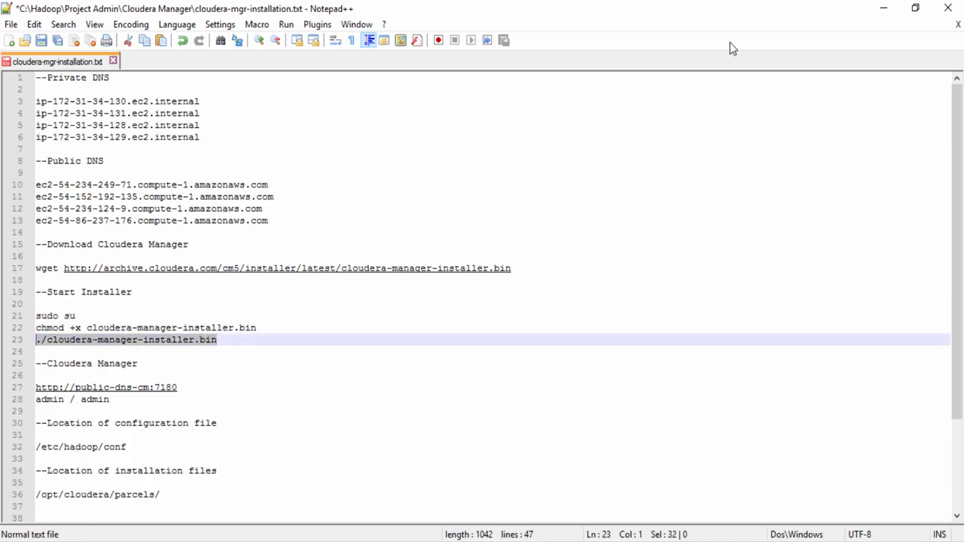
- Launch ./cloudera-manager-installer.bin at the root prompt and accept the Cloudera Express license
{"action": "left_click", "coordinate": [886, 11]}
{"action": "right_click", "coordinate": [482, 324]}
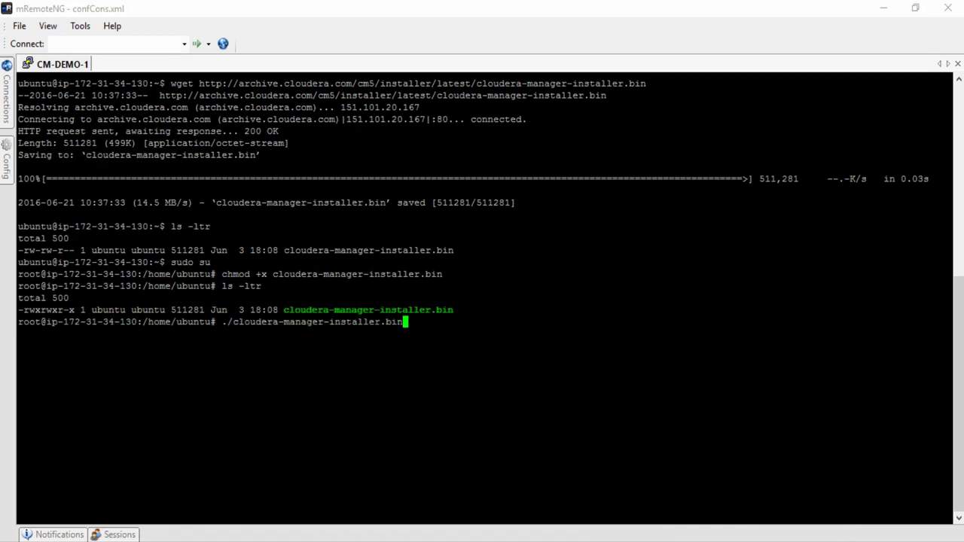
{"action": "key", "text": "Return"}
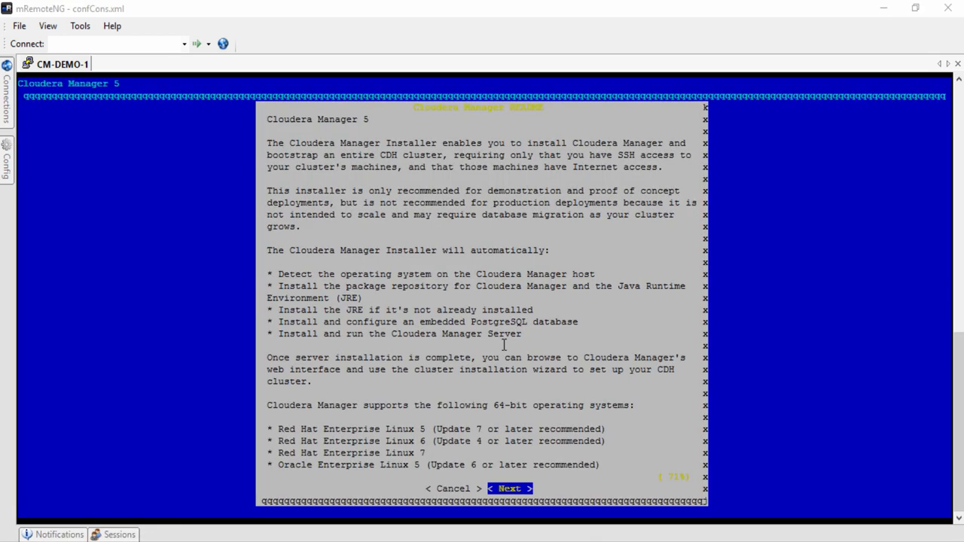
{"action": "key", "text": "Return"}
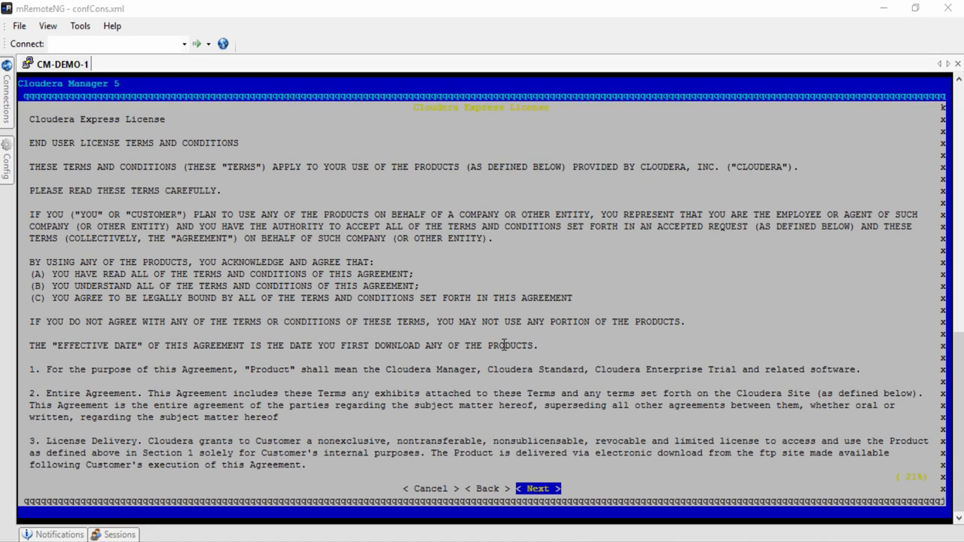
{"action": "key", "text": "Return"}
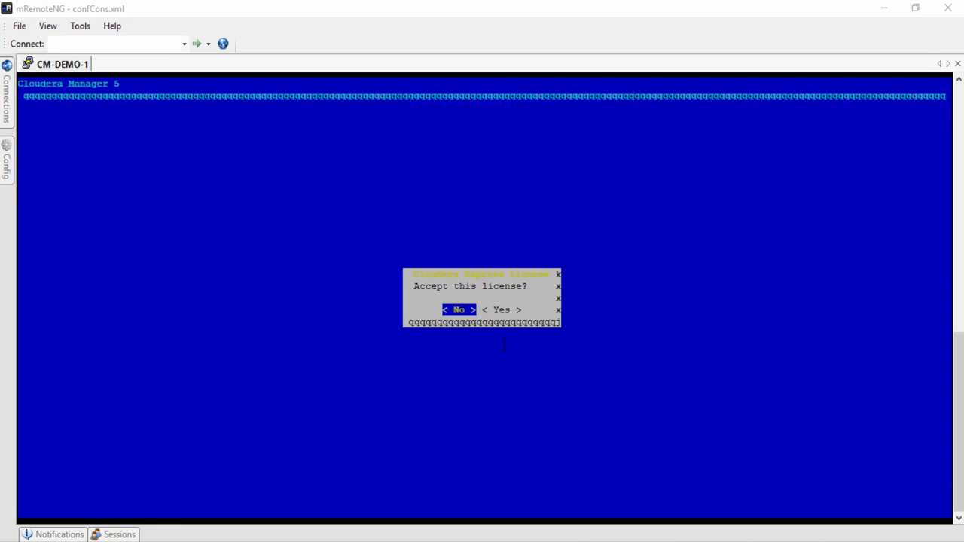
{"action": "key", "text": "Right"}
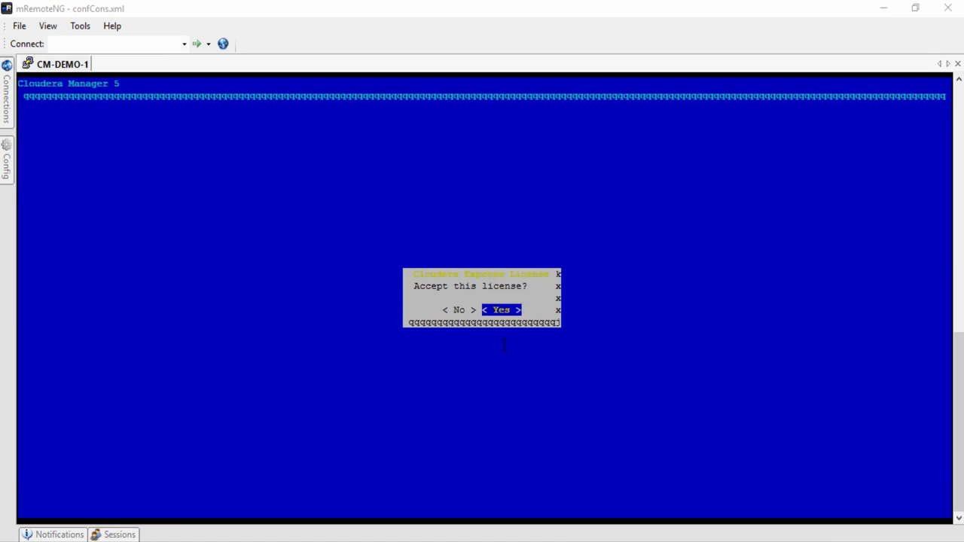
{"action": "key", "text": "Return"}
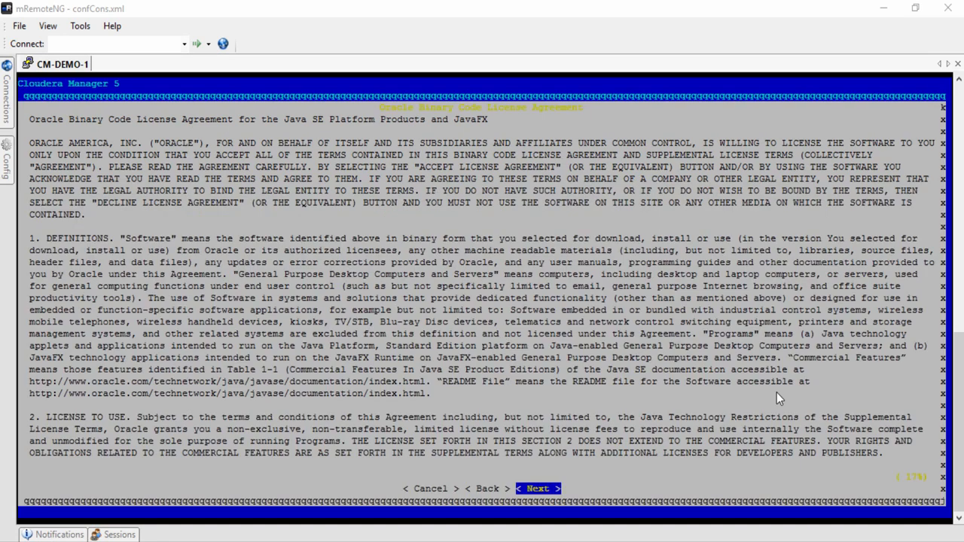
- Accept the Oracle Java license and dismiss the port 7180 and installation-success notices
{"action": "key", "text": "Return"}
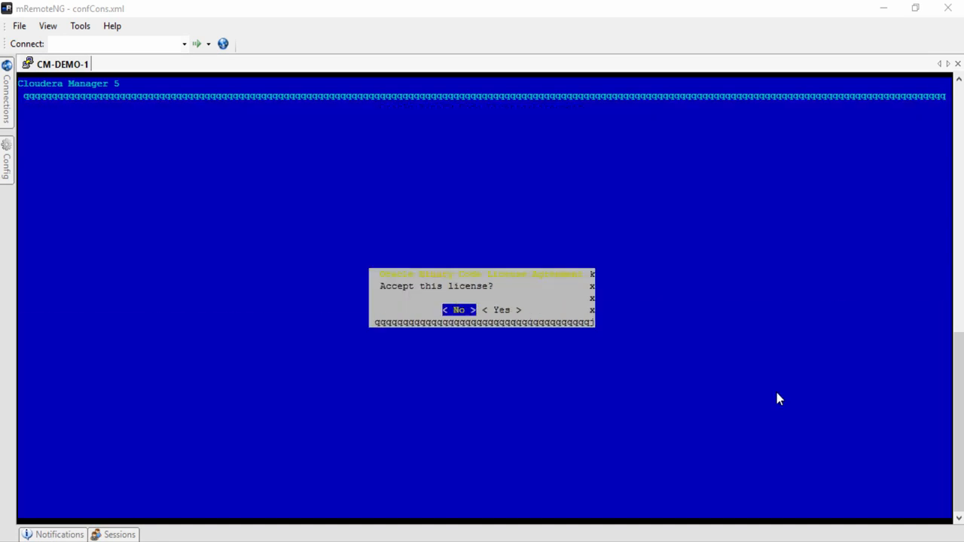
{"action": "key", "text": "Right"}
{"action": "key", "text": "Return"}
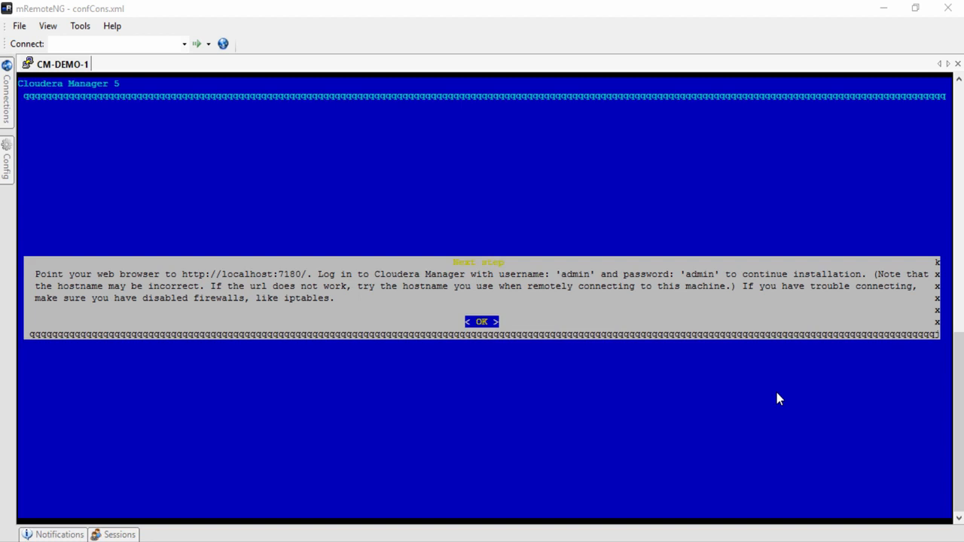
{"action": "key", "text": "Return"}
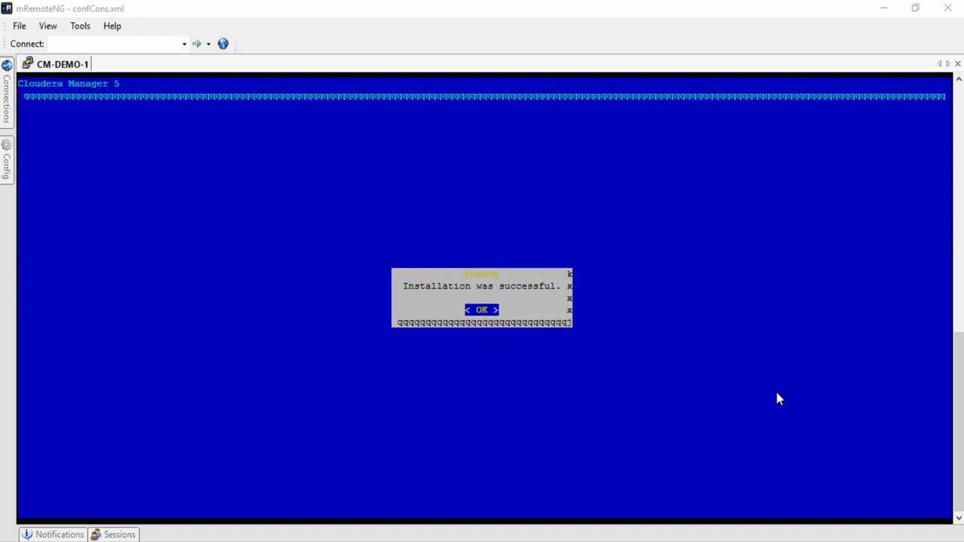
{"action": "key", "text": "Return"}
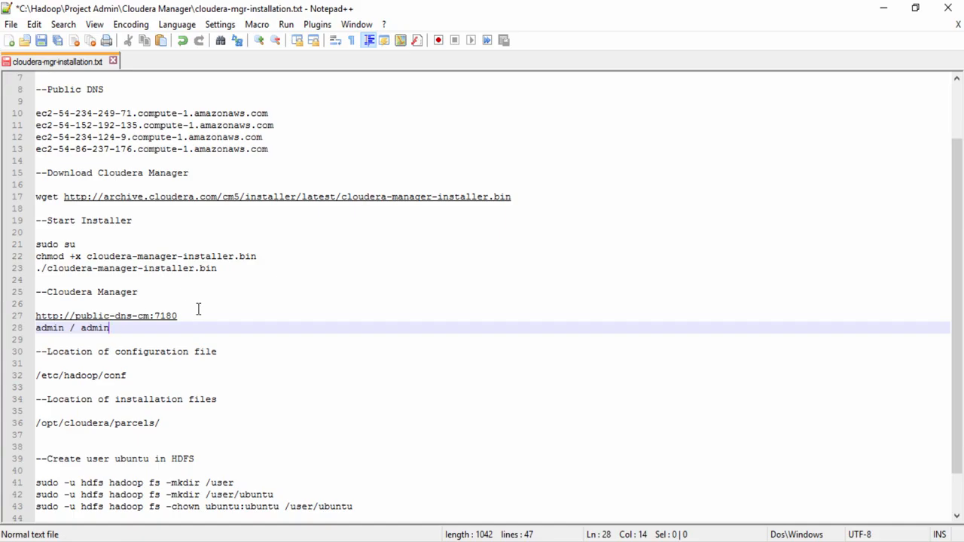
{"action": "left_click_drag", "start_coordinate": [198, 310], "coordinate": [35, 316]}
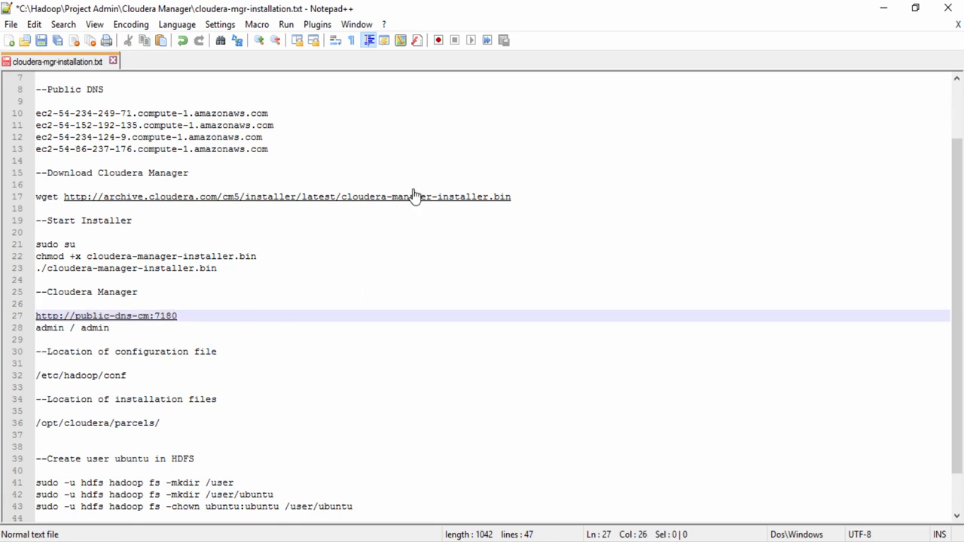
- Replace public-dns-cm in the line 27 URL with ec2-54-234-249-71.compute-1.amazonaws.com and paste it into the browser
{"action": "left_click_drag", "start_coordinate": [269, 113], "coordinate": [35, 113]}
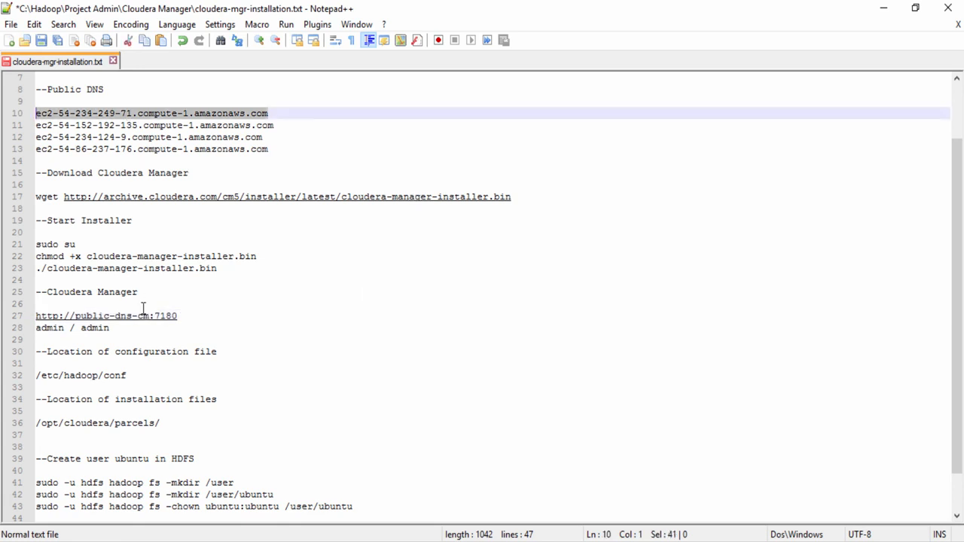
{"action": "left_click_drag", "start_coordinate": [151, 316], "coordinate": [74, 315]}
{"action": "key", "text": "ctrl+v"}
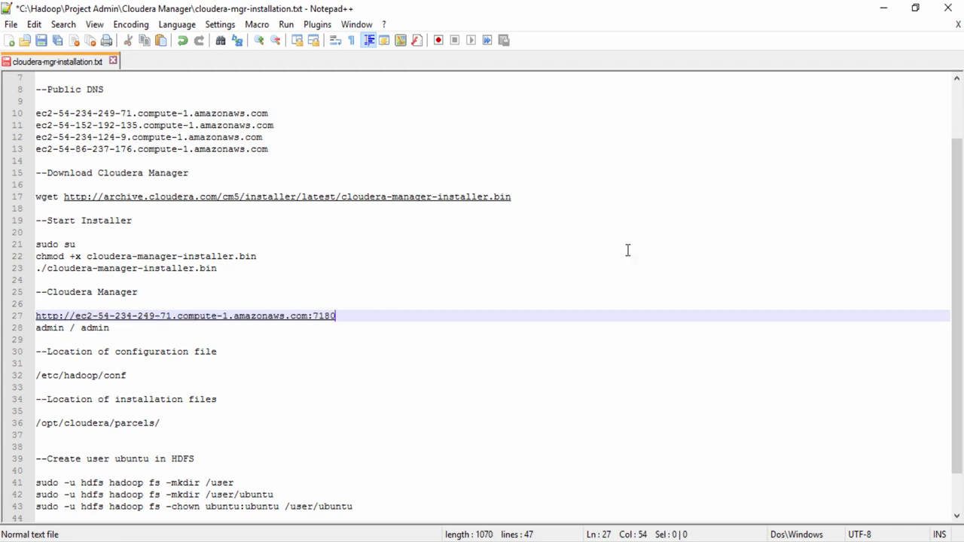
{"action": "key", "text": "shift+Home"}
{"action": "key", "text": "ctrl+c"}
{"action": "key", "text": "alt+Tab"}
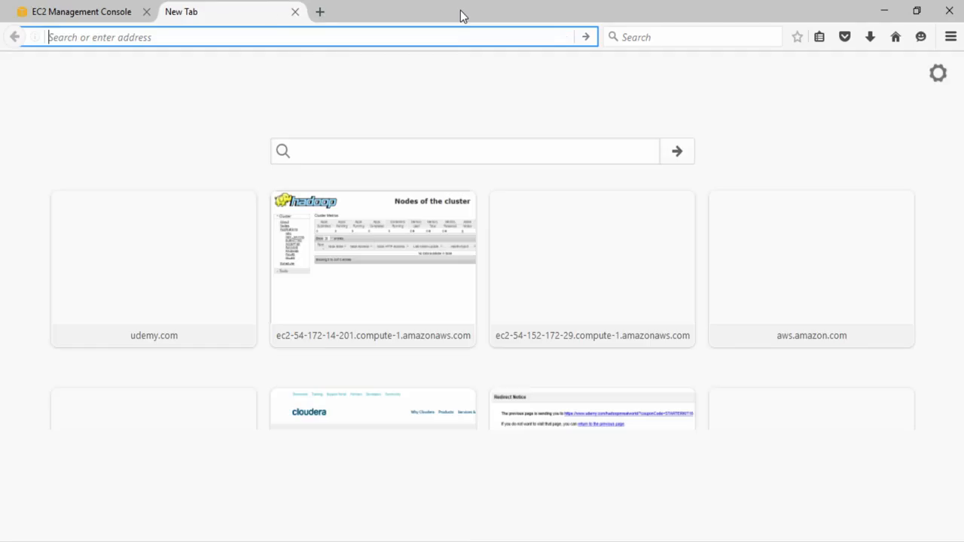
{"action": "key", "text": "ctrl+v"}
- Load the Cloudera Manager login page and sign in with the admin username and its password
{"action": "key", "text": "Return"}
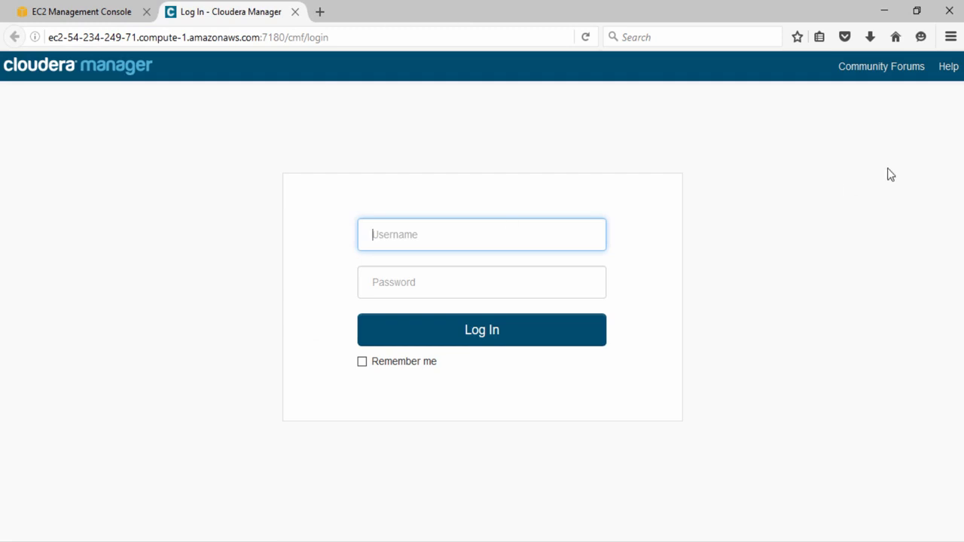
{"action": "type", "text": "admin"}
{"action": "key", "text": "Tab"}
{"action": "type", "text": "ad"}
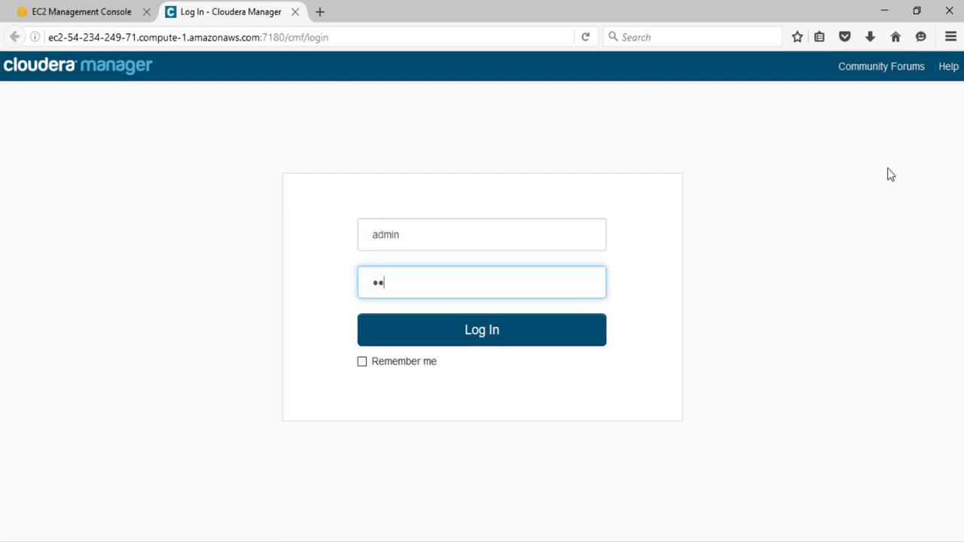
{"action": "type", "text": "min"}
{"action": "left_click", "coordinate": [482, 335]}
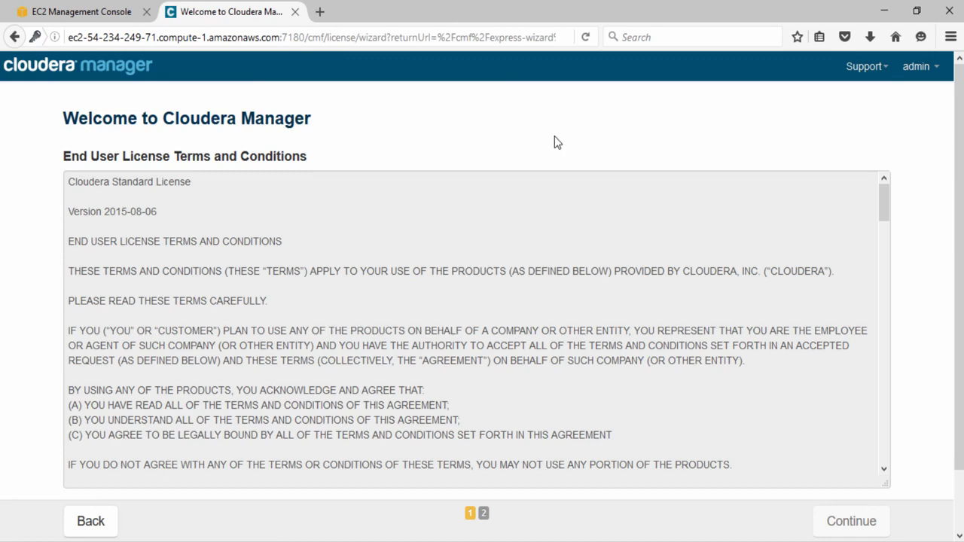
- Tick 'Yes, I accept the End User License Terms and Conditions' and continue
{"action": "left_click_drag", "start_coordinate": [886, 210], "coordinate": [889, 435]}
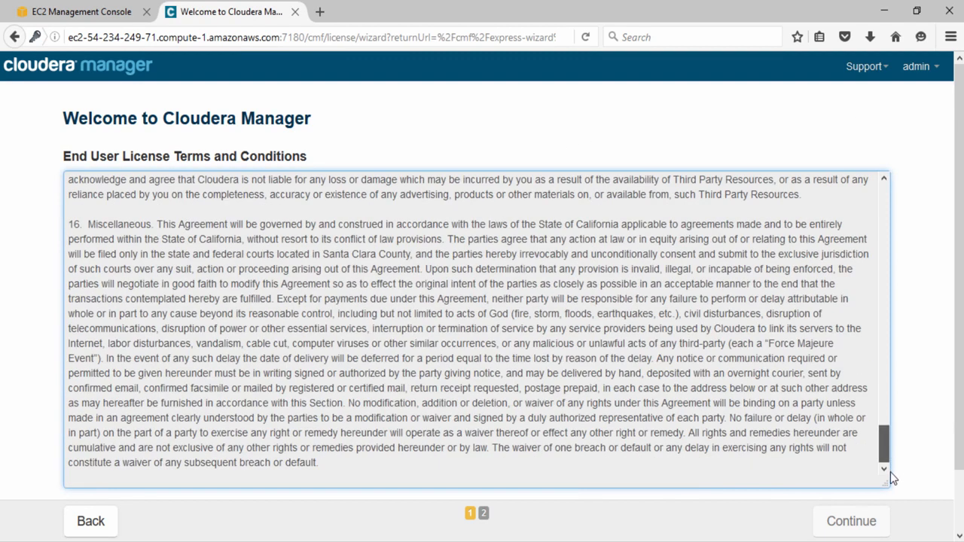
{"action": "scroll", "coordinate": [68, 456], "scroll_direction": "down", "scroll_amount": 2}
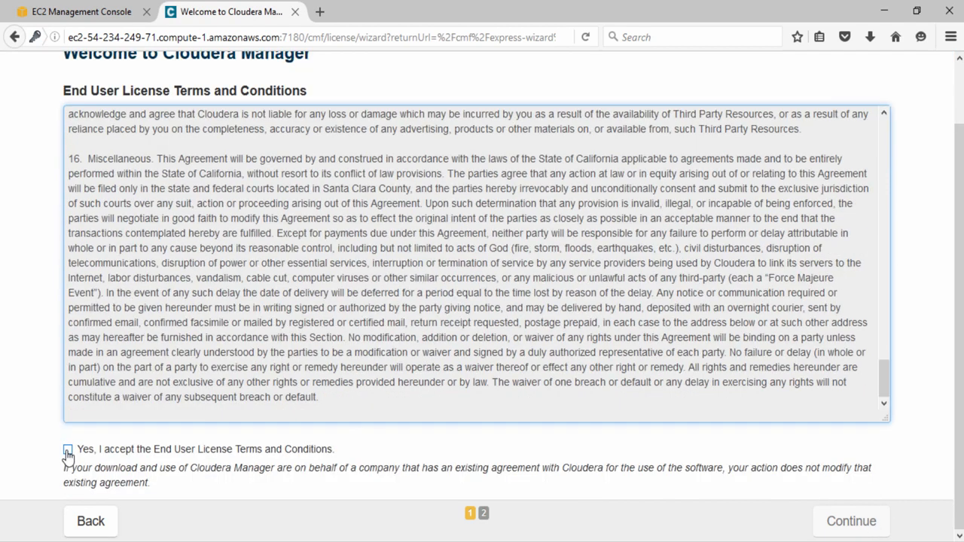
{"action": "left_click", "coordinate": [68, 450]}
{"action": "left_click", "coordinate": [840, 529]}
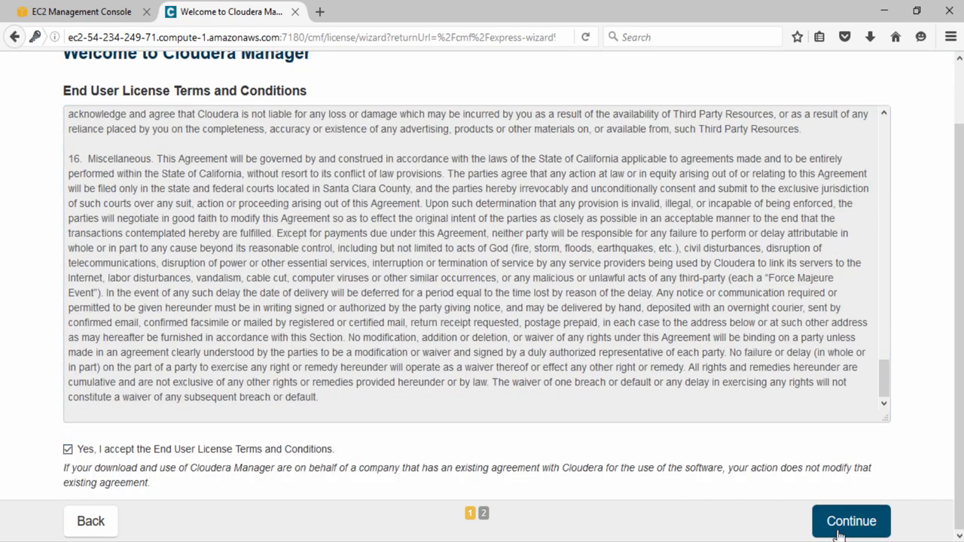
{"action": "scroll", "coordinate": [840, 534], "scroll_direction": "down", "scroll_amount": 3}
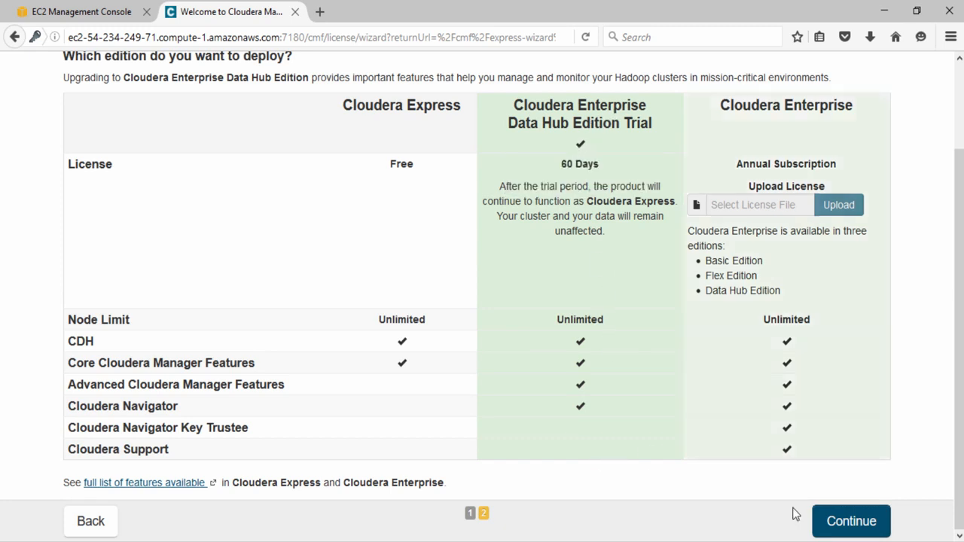
- Continue with Enterprise Data Hub Edition Trial and past the welcome page
{"action": "left_click", "coordinate": [851, 523]}
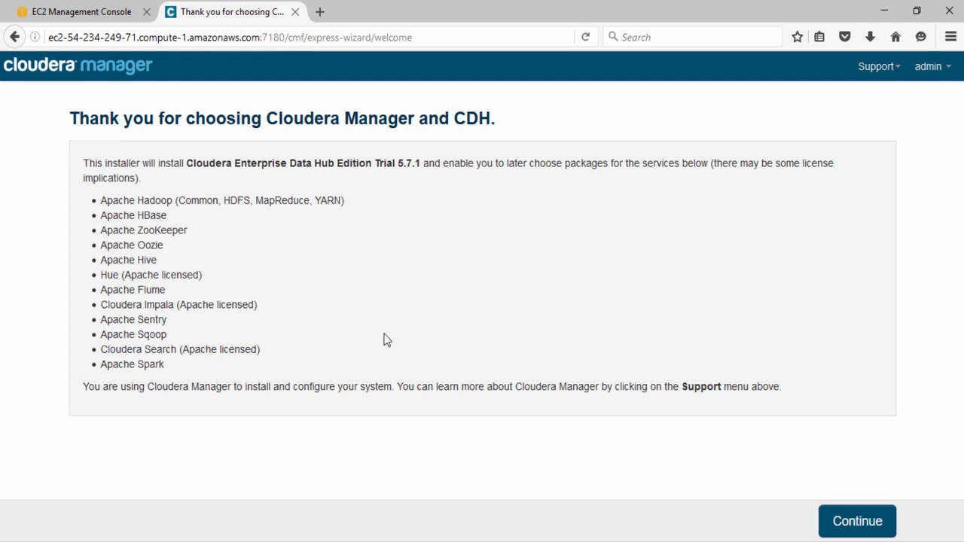
{"action": "left_click", "coordinate": [855, 522]}
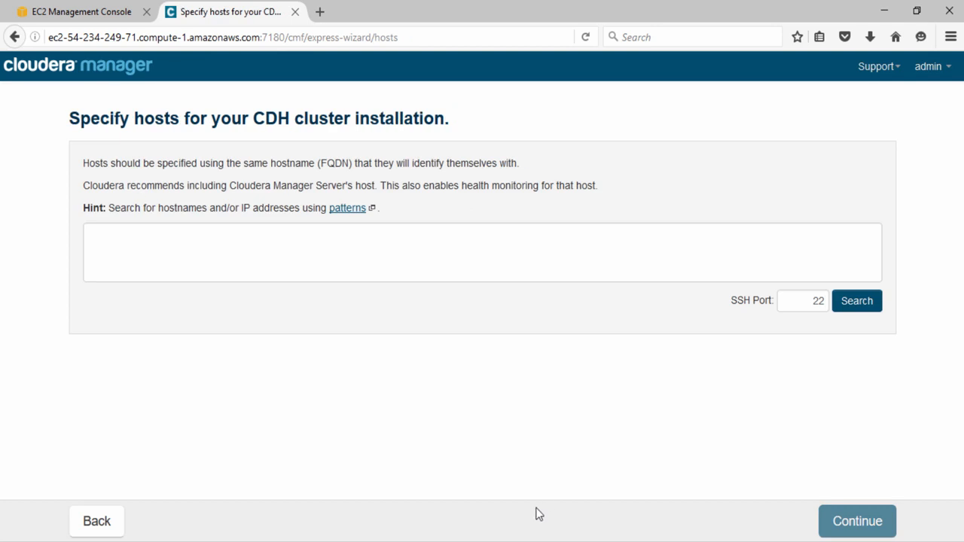
{"action": "left_click", "coordinate": [238, 252]}
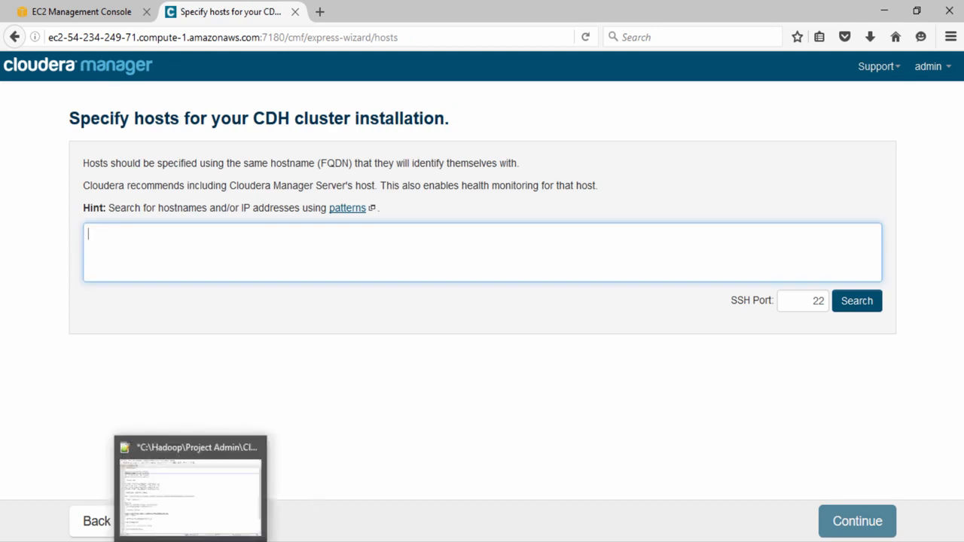
{"action": "left_click", "coordinate": [191, 540]}
{"action": "left_click_drag", "start_coordinate": [201, 114], "coordinate": [36, 113]}
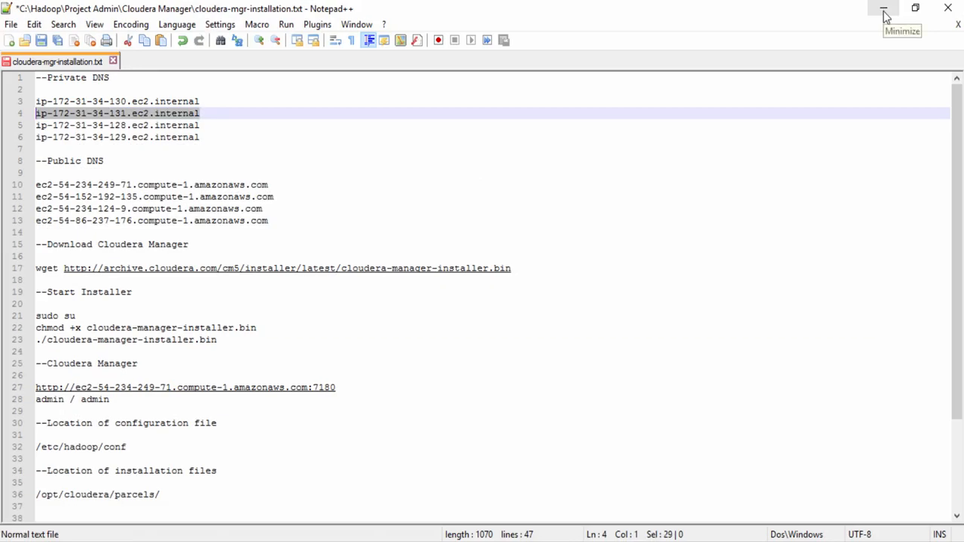
{"action": "left_click", "coordinate": [885, 11]}
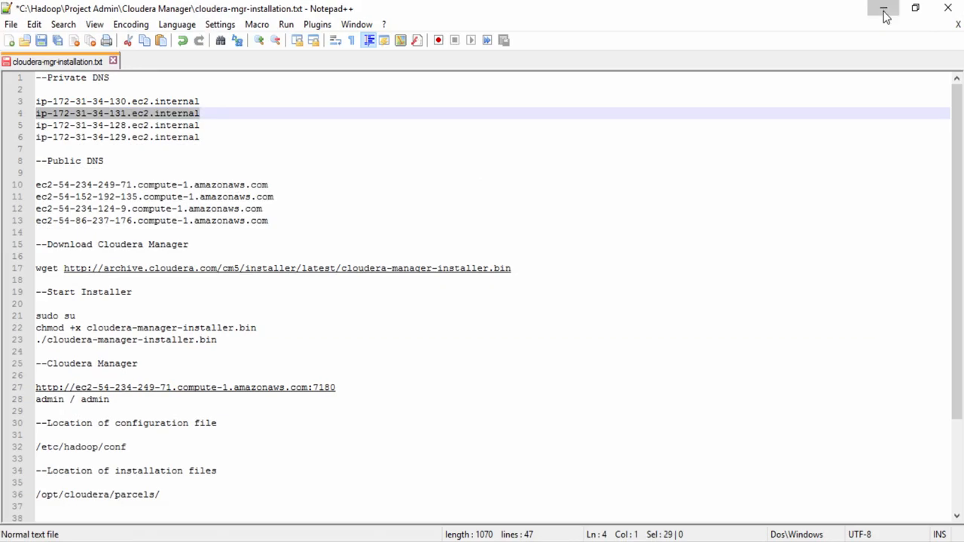
{"action": "left_click", "coordinate": [399, 242]}
{"action": "key", "text": "ctrl+v"}
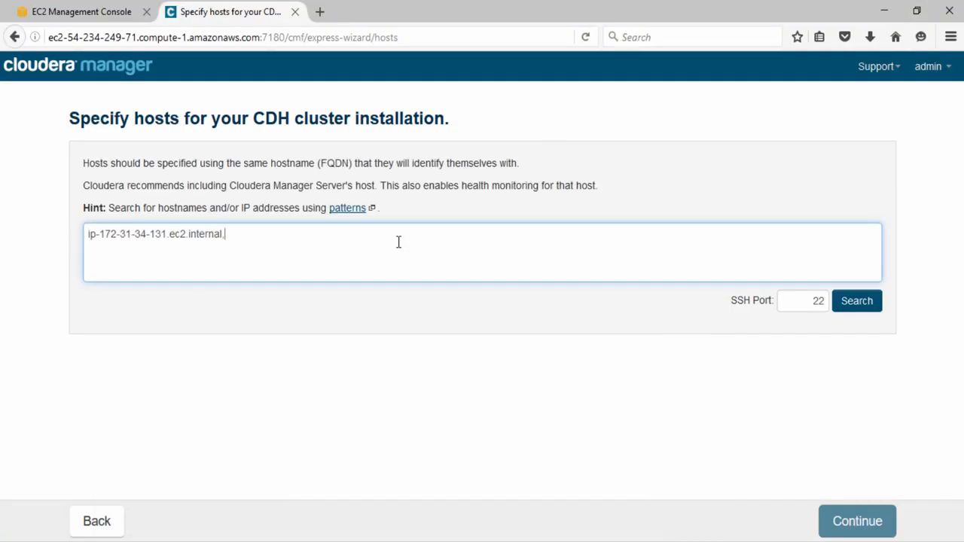
{"action": "left_click", "coordinate": [188, 541]}
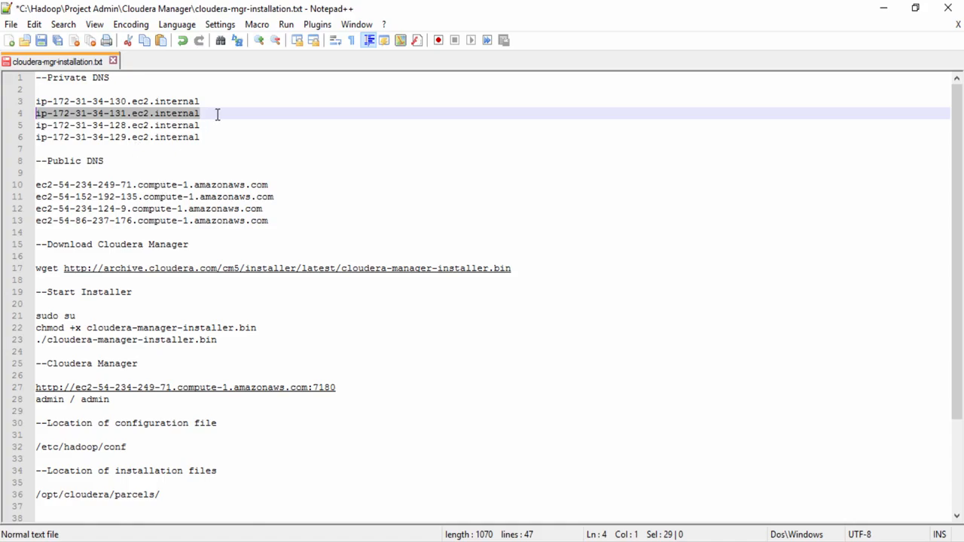
{"action": "left_click_drag", "start_coordinate": [201, 126], "coordinate": [36, 126]}
{"action": "key", "text": "ctrl+c"}
{"action": "left_click", "coordinate": [884, 10]}
{"action": "type", "text": ","}
{"action": "key", "text": "ctrl+v"}
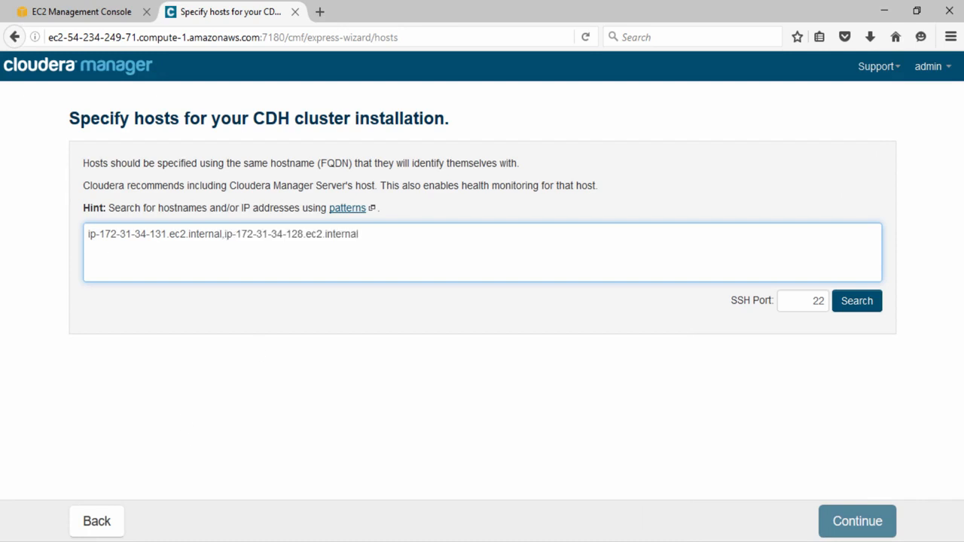
{"action": "left_click", "coordinate": [188, 541]}
{"action": "left_click", "coordinate": [239, 139]}
{"action": "key", "text": "shift+Home"}
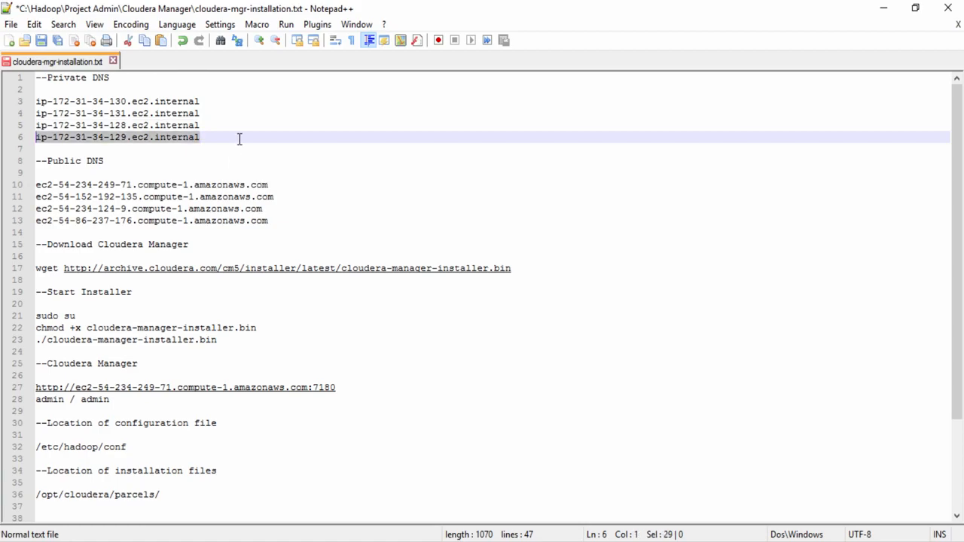
{"action": "key", "text": "ctrl+c"}
{"action": "left_click", "coordinate": [882, 9]}
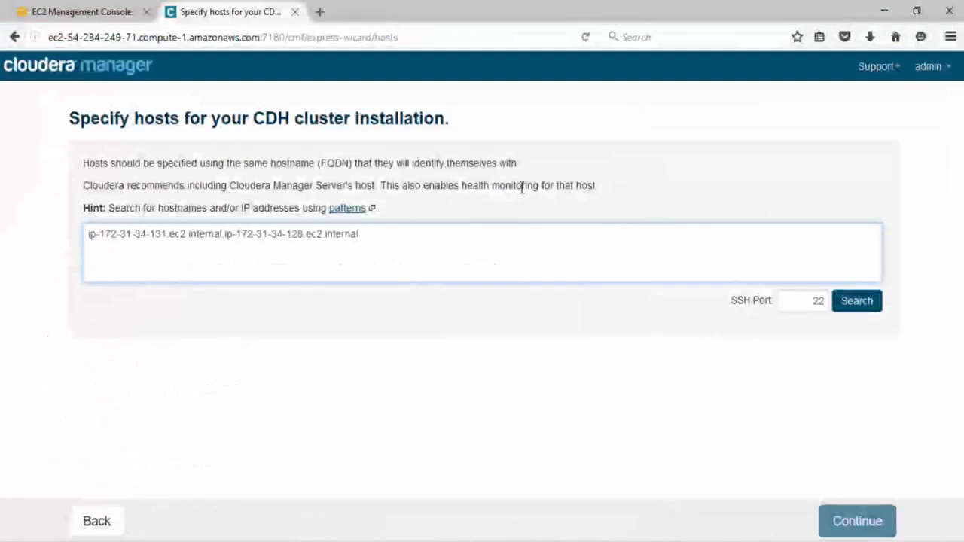
{"action": "type", "text": ","}
{"action": "key", "text": "ctrl+v"}
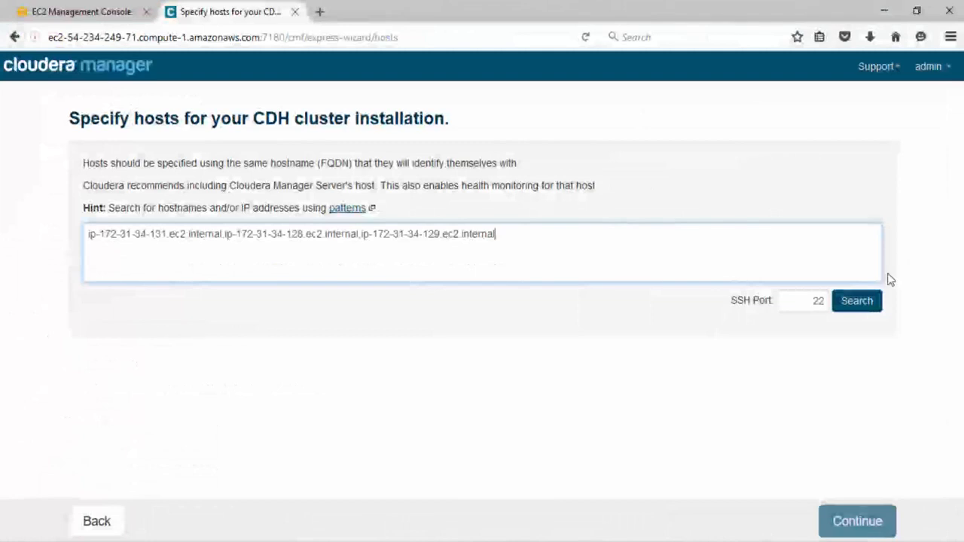
{"action": "left_click", "coordinate": [869, 305]}
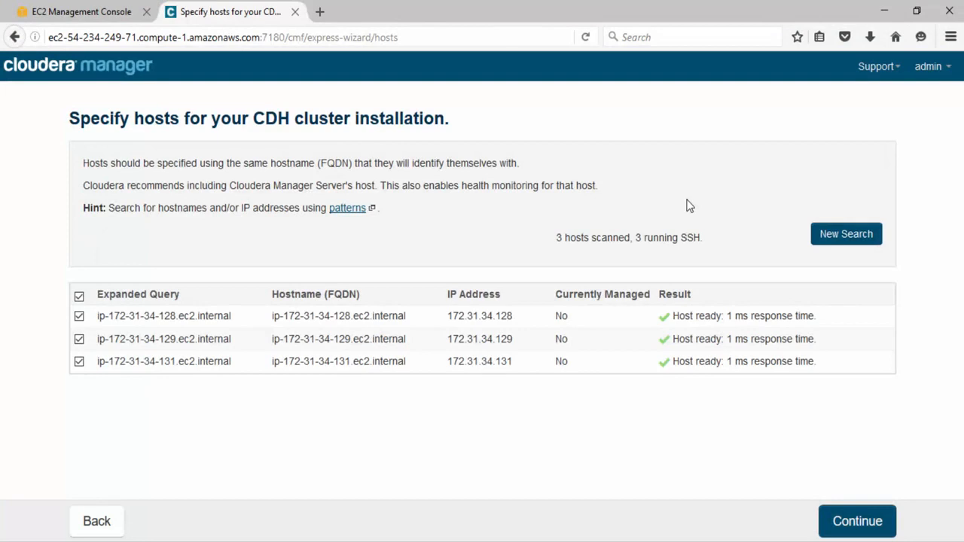
{"action": "left_click", "coordinate": [857, 521]}
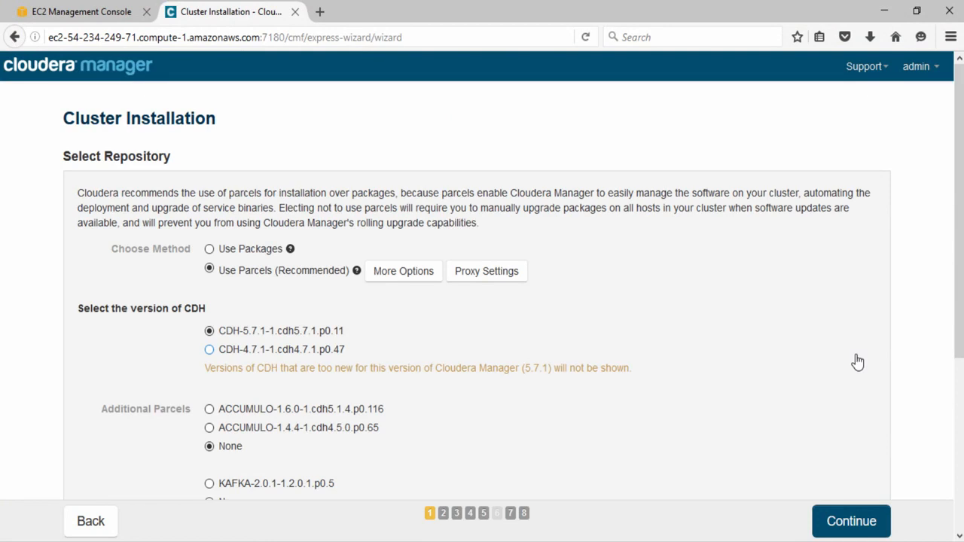
- Keep parcels with CDH-5.7.1-1.cdh5.7.1.p0.11 and no additional parcels, then continue
{"action": "scroll", "coordinate": [874, 335], "scroll_direction": "down", "scroll_amount": 4}
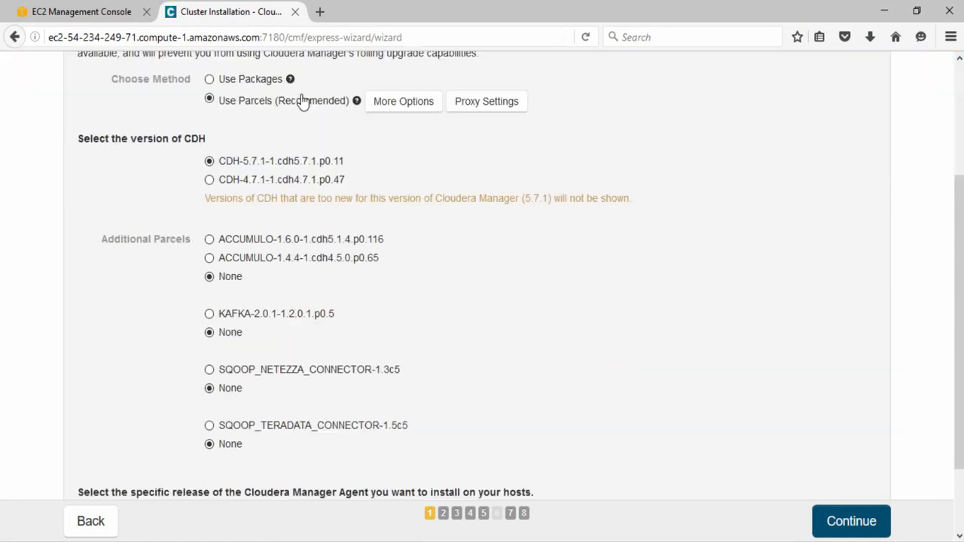
{"action": "left_click", "coordinate": [208, 161]}
{"action": "scroll", "coordinate": [518, 345], "scroll_direction": "down", "scroll_amount": 2}
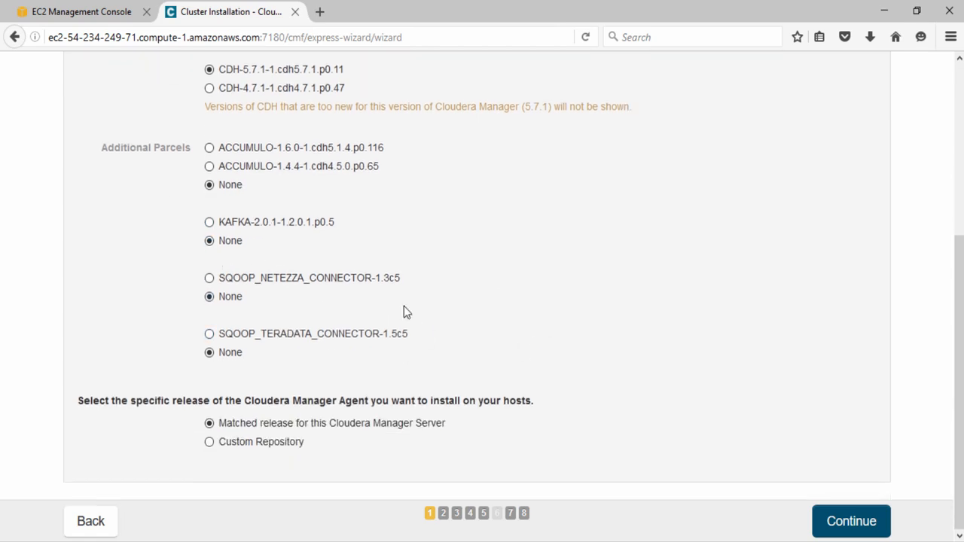
{"action": "left_click", "coordinate": [865, 520]}
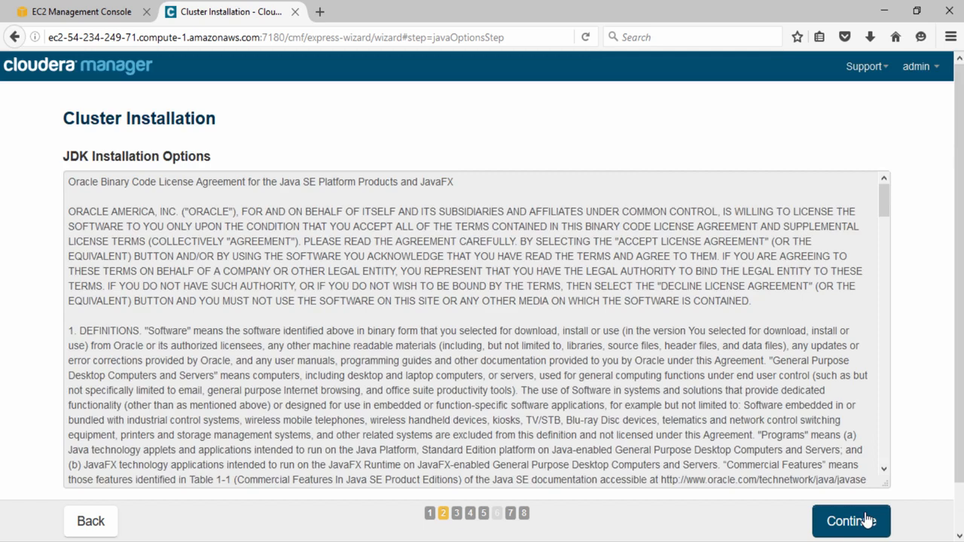
- Keep the Oracle JDK and unlimited strength encryption policy files selected and continue
{"action": "scroll", "coordinate": [473, 469], "scroll_direction": "down", "scroll_amount": 5}
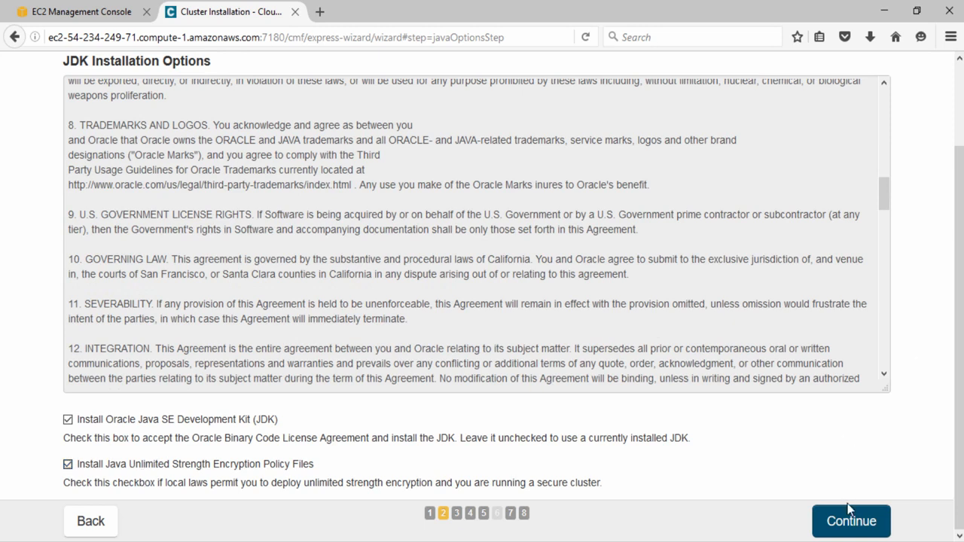
{"action": "left_click", "coordinate": [850, 522]}
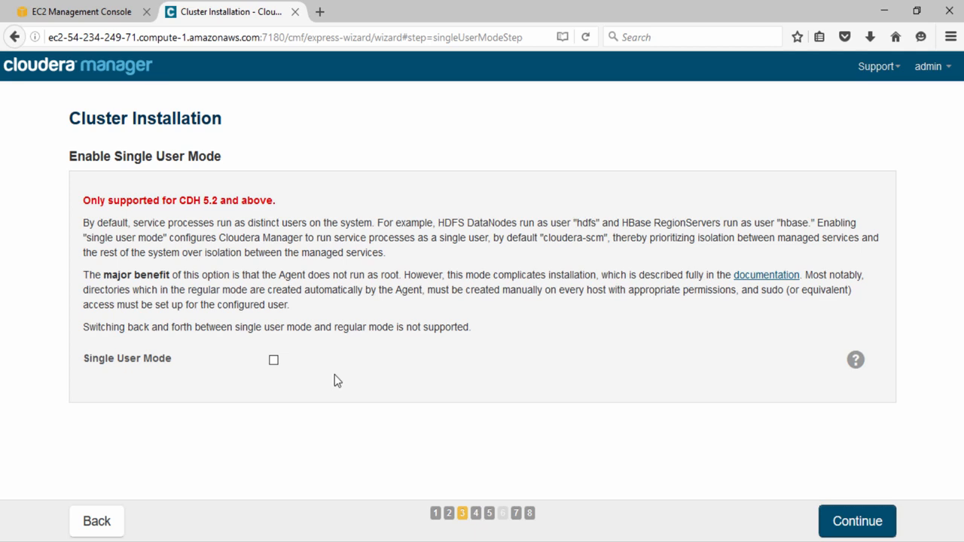
- Leave Single User Mode off and set the SSH login user for all hosts to ubuntu
{"action": "left_click", "coordinate": [871, 526]}
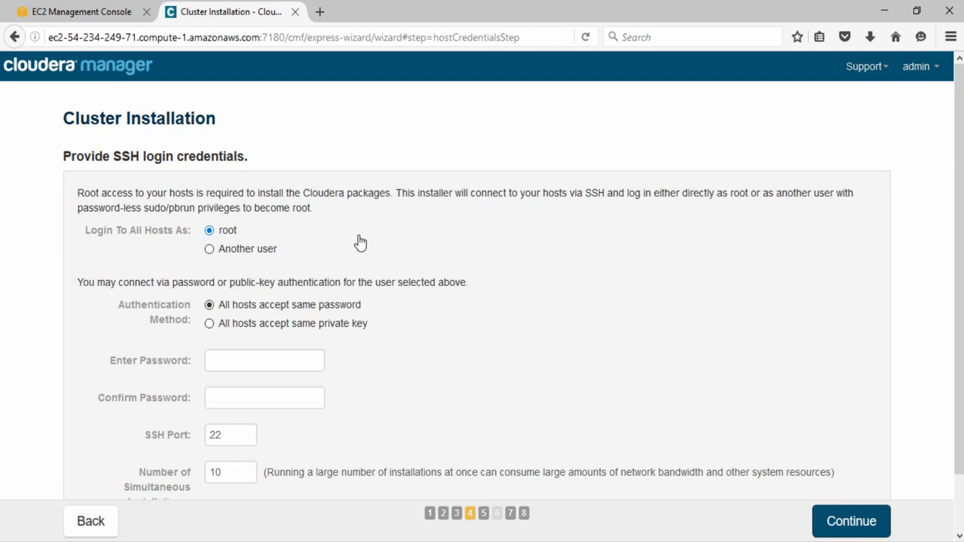
{"action": "left_click", "coordinate": [259, 251]}
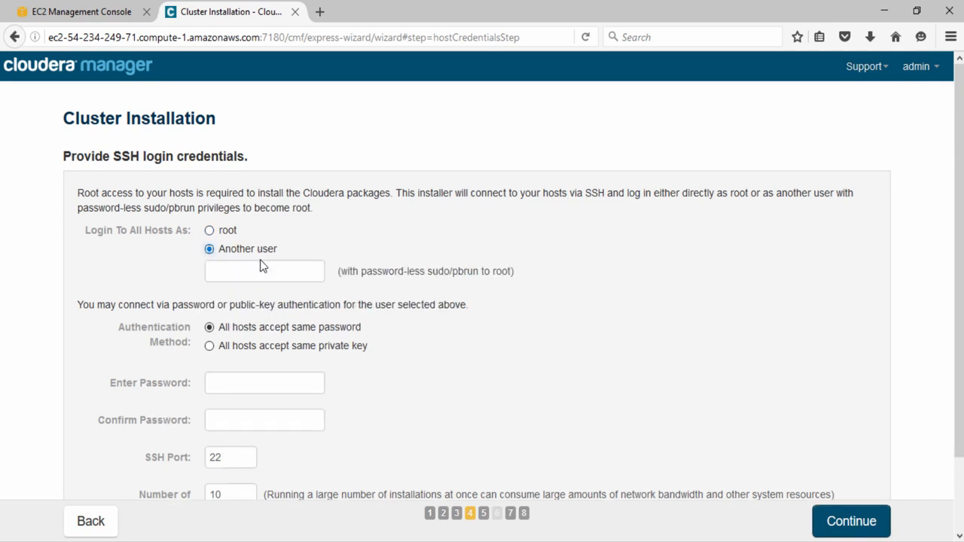
{"action": "left_click", "coordinate": [263, 269]}
{"action": "type", "text": "ubuntu"}
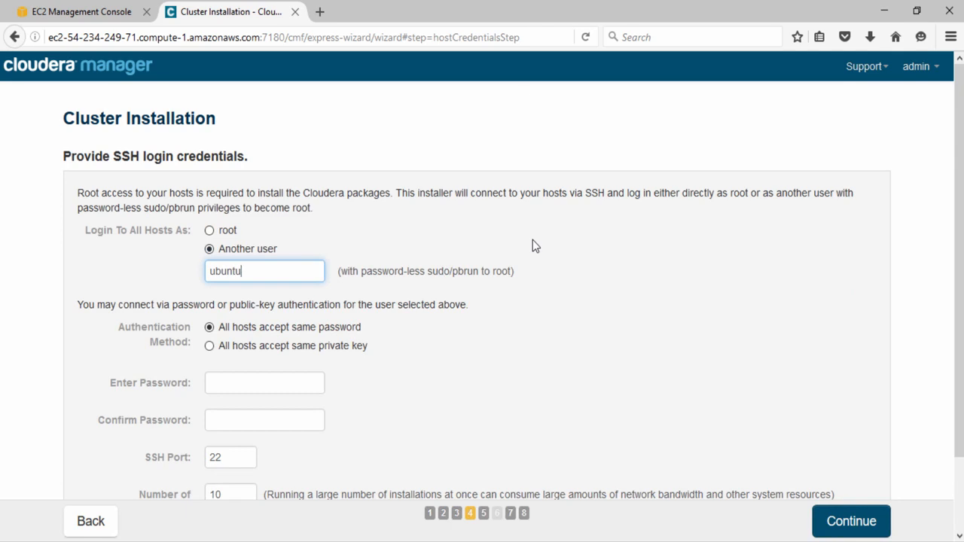
- Authenticate all hosts with the private.ppk key, no passphrase, and start installation
{"action": "left_click", "coordinate": [209, 347]}
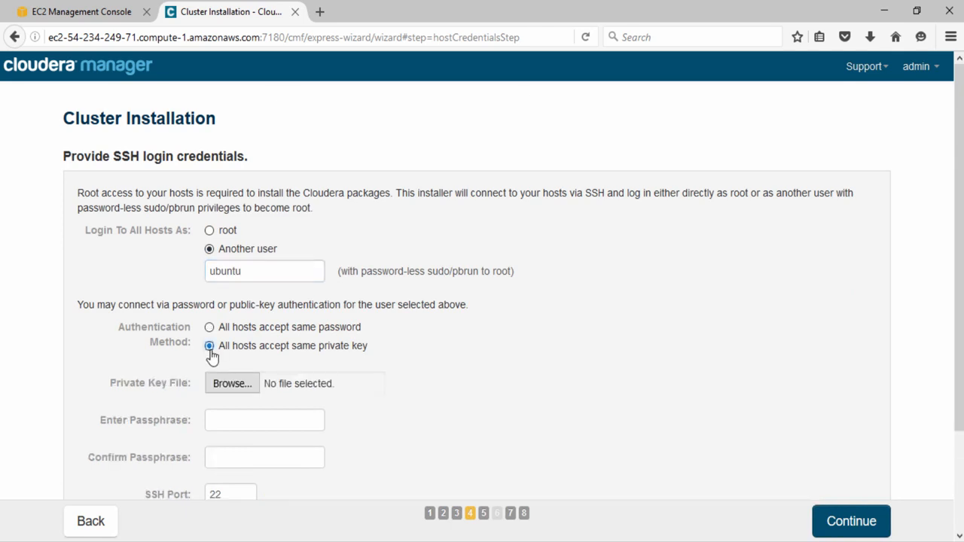
{"action": "left_click", "coordinate": [233, 385]}
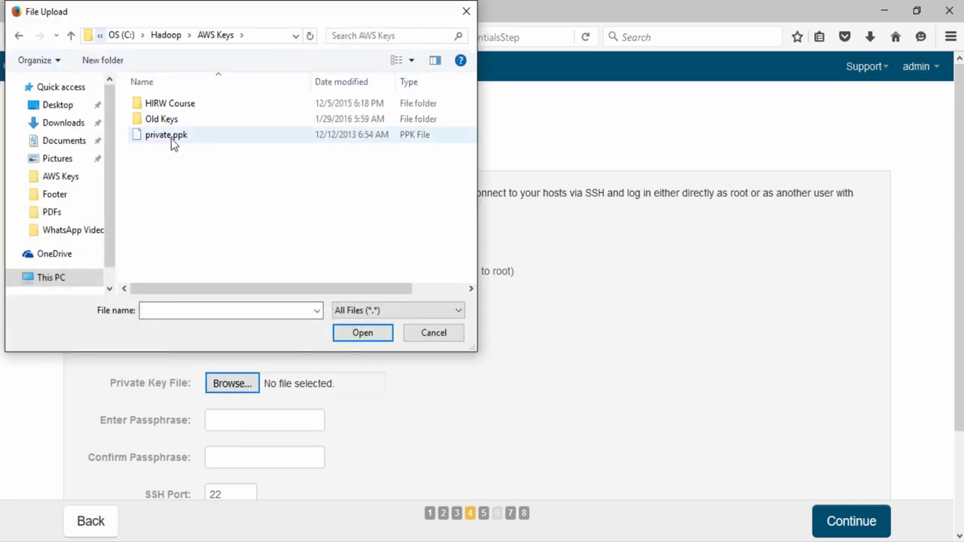
{"action": "double_click", "coordinate": [172, 137]}
{"action": "scroll", "coordinate": [457, 311], "scroll_direction": "down", "scroll_amount": 3}
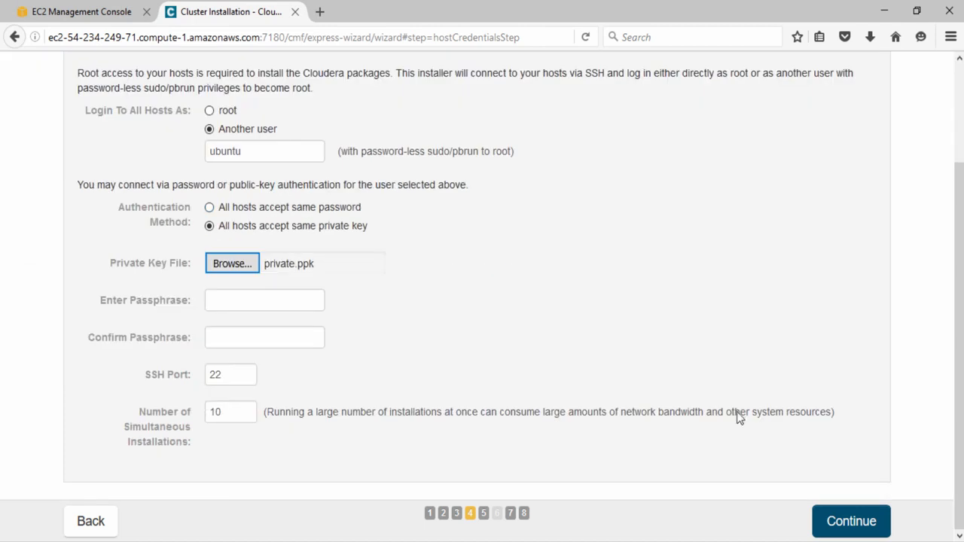
{"action": "left_click", "coordinate": [874, 527]}
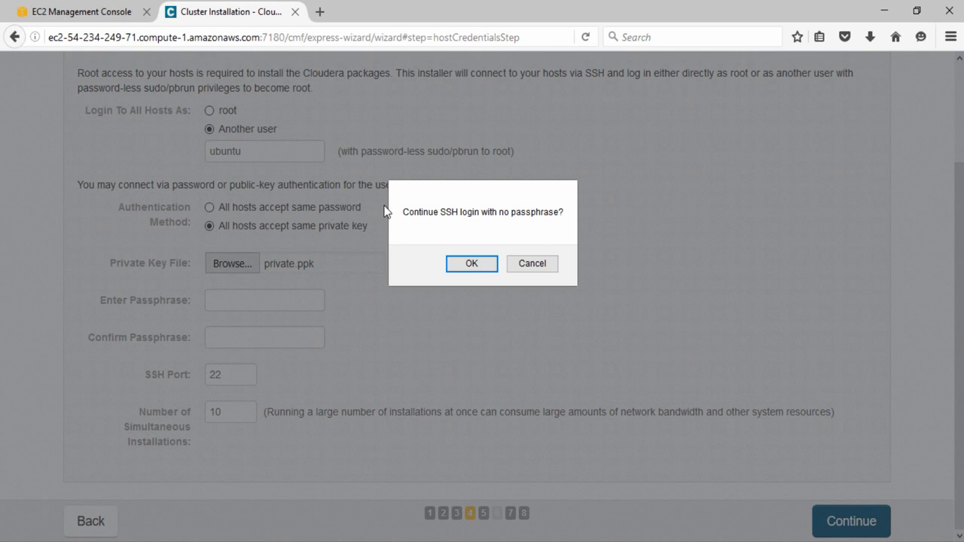
{"action": "left_click", "coordinate": [487, 265]}
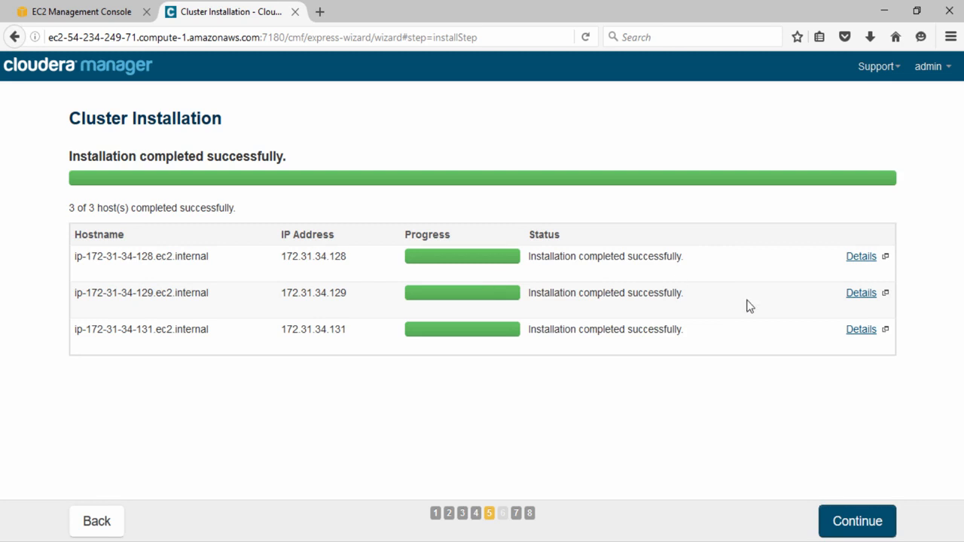
- Wait for the CDH 5.7.1 parcel to distribute, unpack and activate on 3/3 hosts, then continue
{"action": "left_click", "coordinate": [876, 523]}
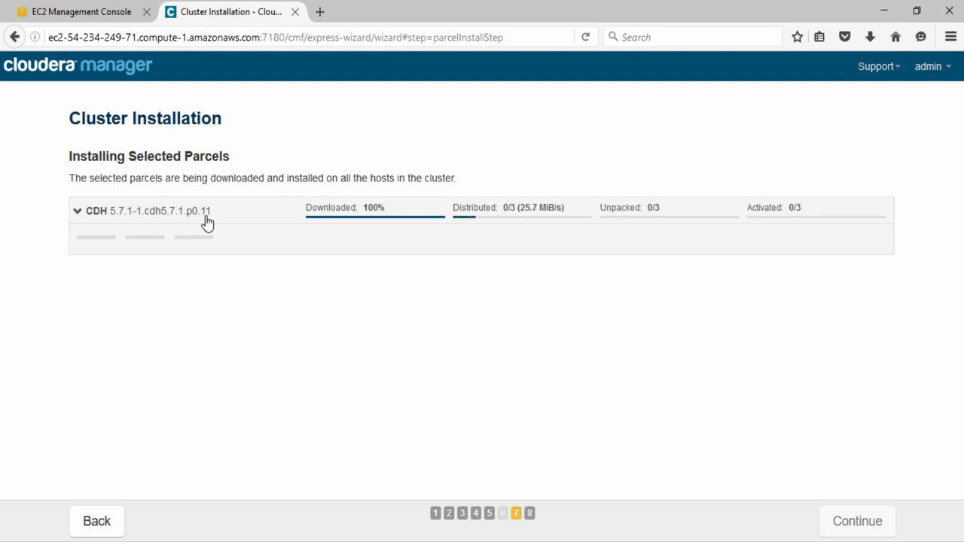
{"action": "mouse_move", "coordinate": [77, 247]}
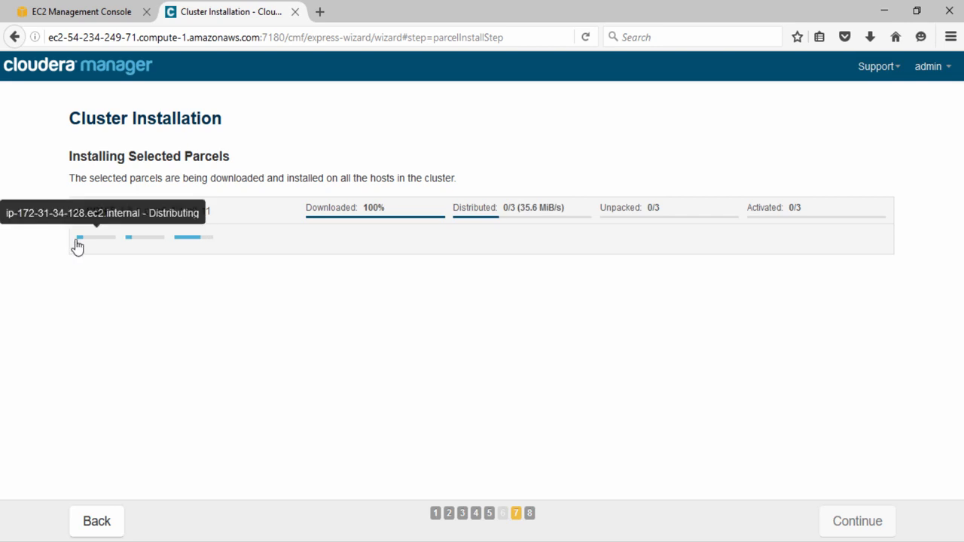
{"action": "mouse_move", "coordinate": [187, 248]}
{"action": "mouse_move", "coordinate": [134, 249]}
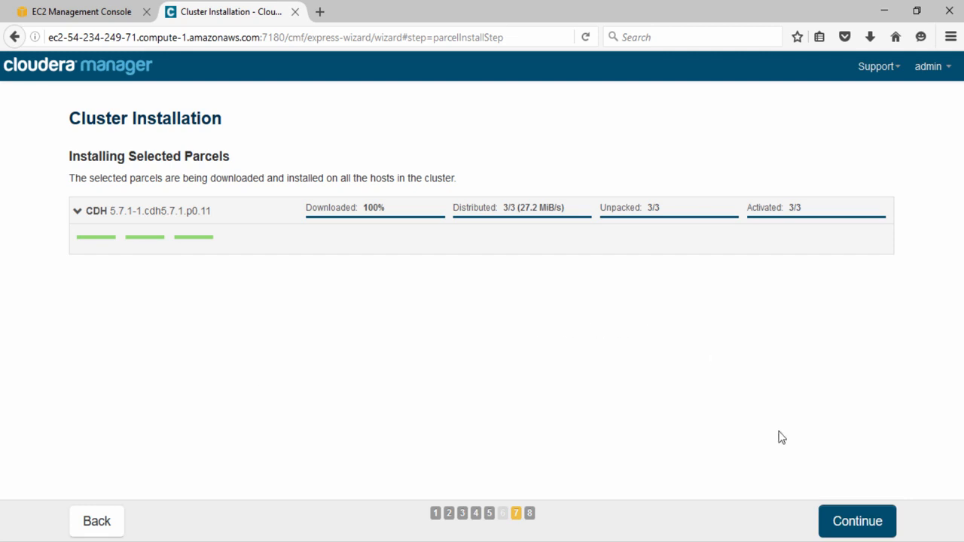
{"action": "left_click", "coordinate": [845, 521]}
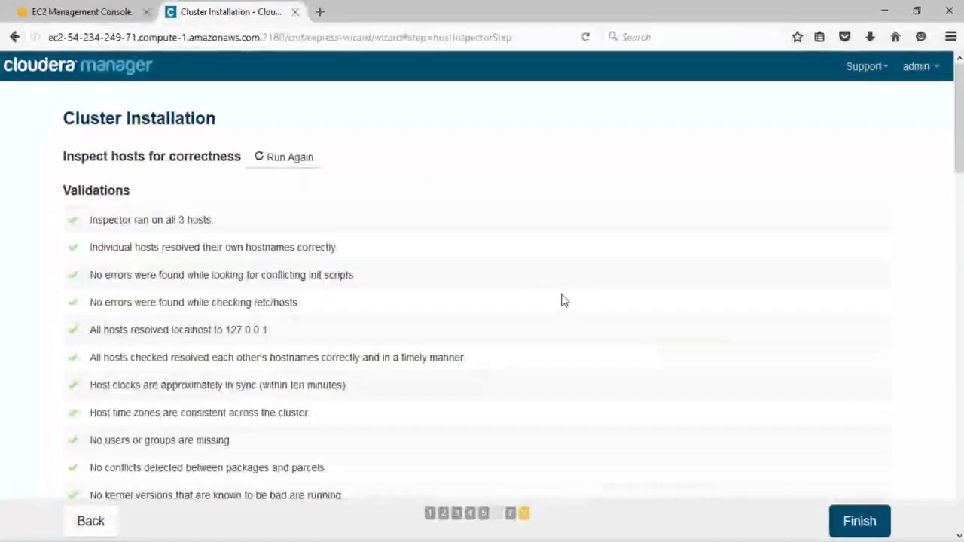
- Review the all-passing host inspection validations and finish the installation wizard
{"action": "mouse_move", "coordinate": [959, 121]}
{"action": "left_mouse_down"}
{"action": "mouse_move", "coordinate": [959, 479]}
{"action": "mouse_move", "coordinate": [960, 113]}
{"action": "left_mouse_up"}
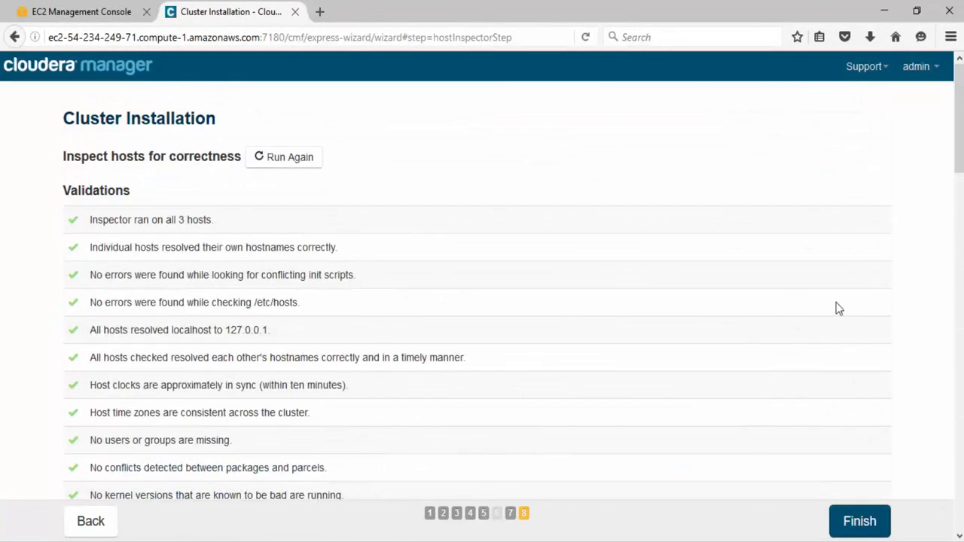
{"action": "left_click", "coordinate": [859, 521]}
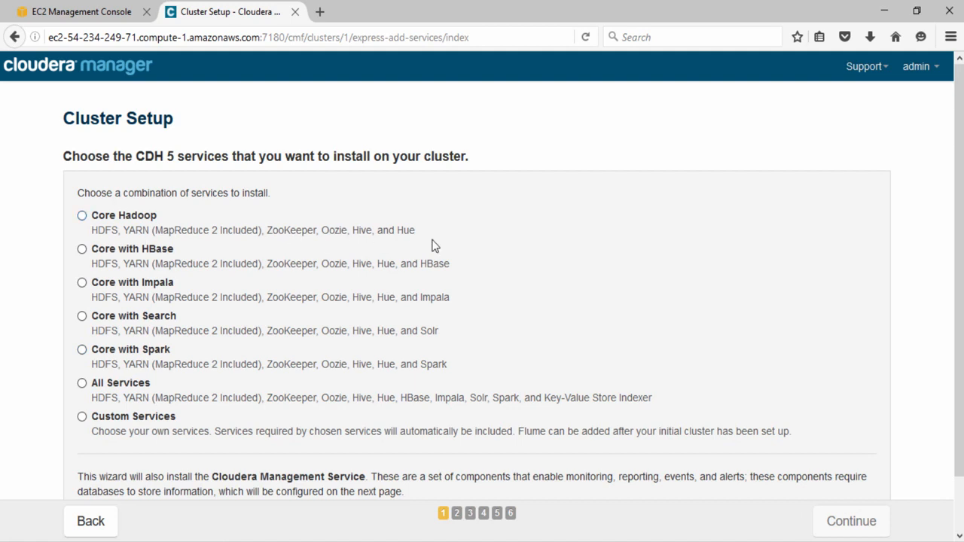
- Pick the Core Hadoop service combination and continue to role assignments
{"action": "left_click", "coordinate": [84, 217]}
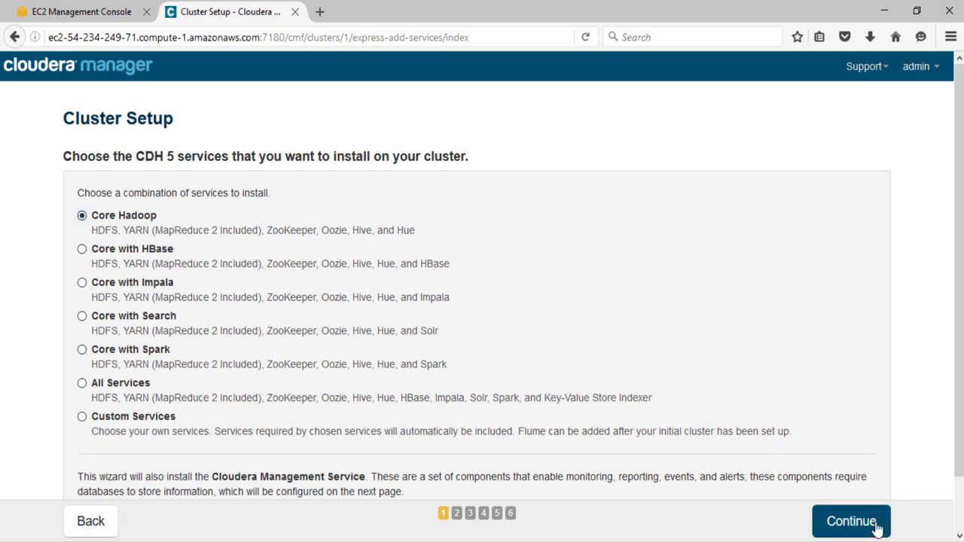
{"action": "left_click", "coordinate": [876, 527]}
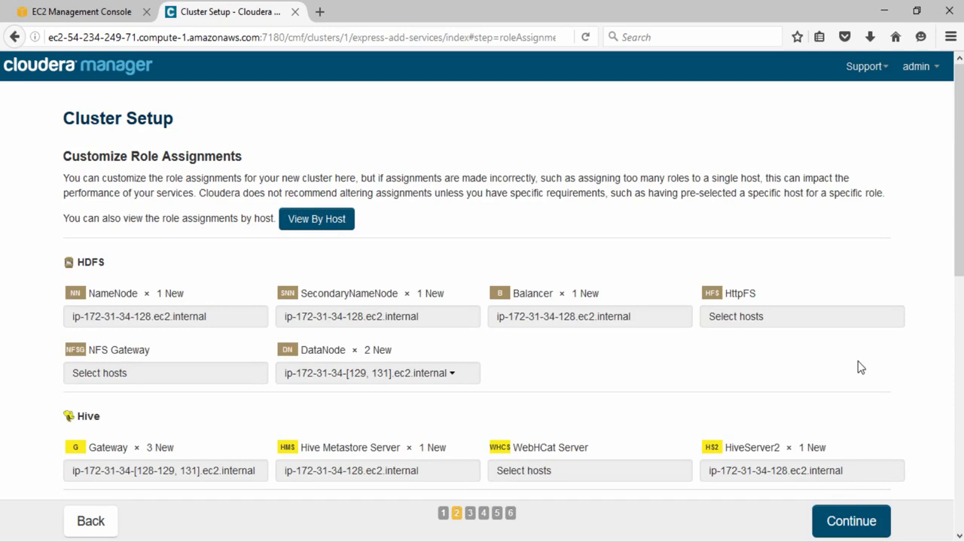
- Select the host name ip-172-31-34-131.ec2.internal in cloudera-mgr-installation.txt
{"action": "key", "text": "alt+Tab"}
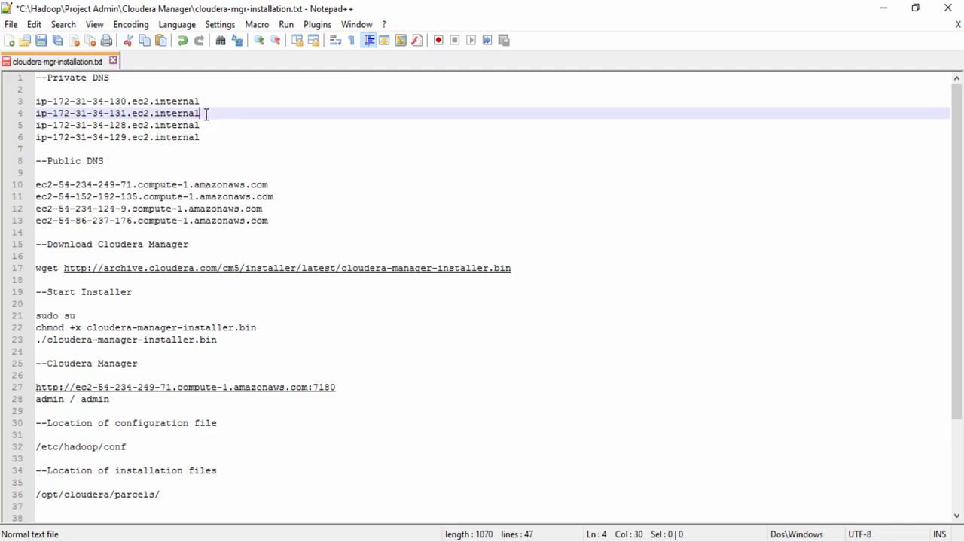
{"action": "left_click_drag", "start_coordinate": [201, 113], "coordinate": [25, 114]}
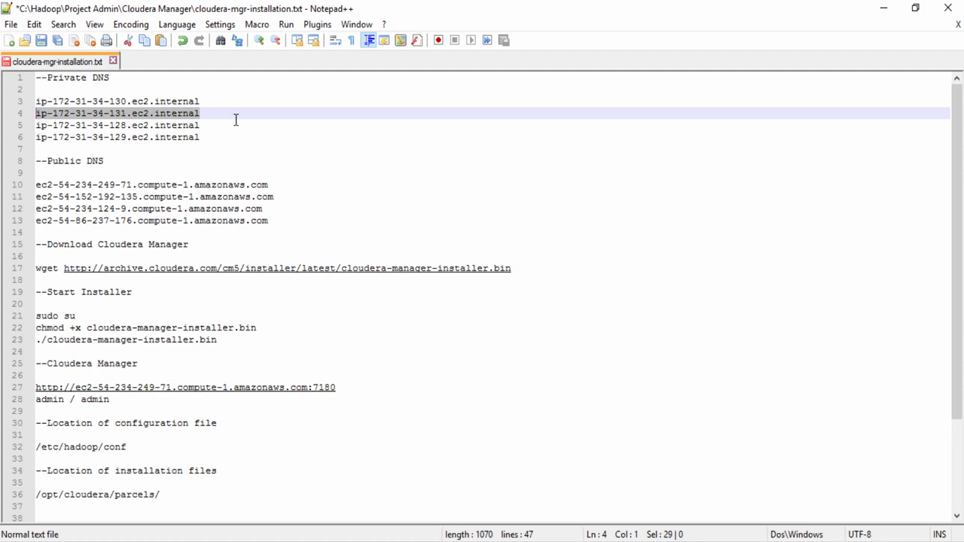
- Move the NameNode role from host 128 to ip-172-31-34-131.ec2.internal
{"action": "left_click", "coordinate": [885, 9]}
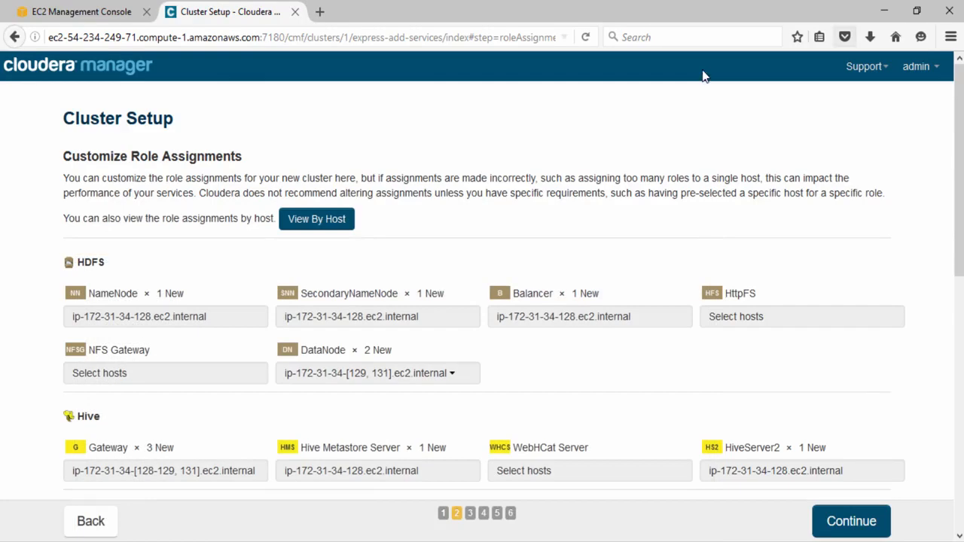
{"action": "left_click", "coordinate": [204, 320]}
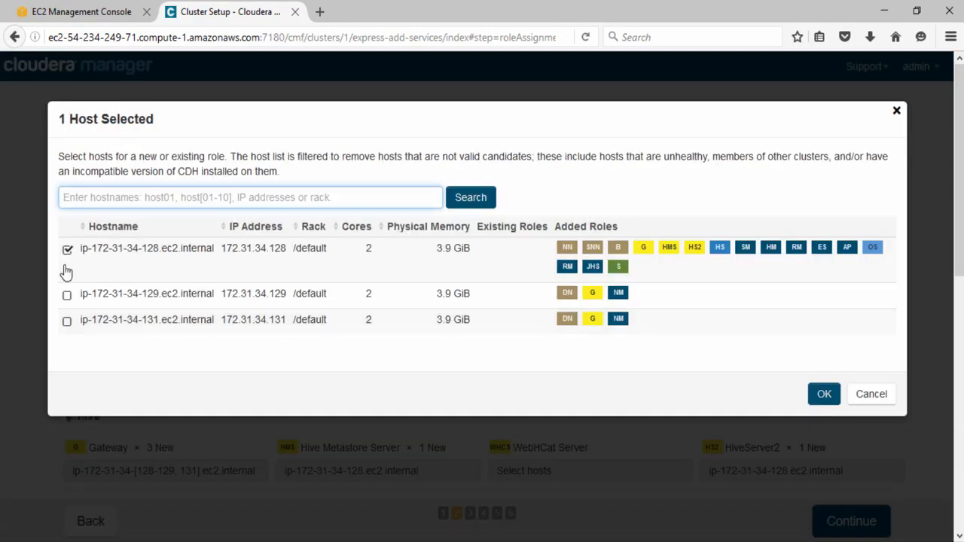
{"action": "left_click", "coordinate": [67, 323]}
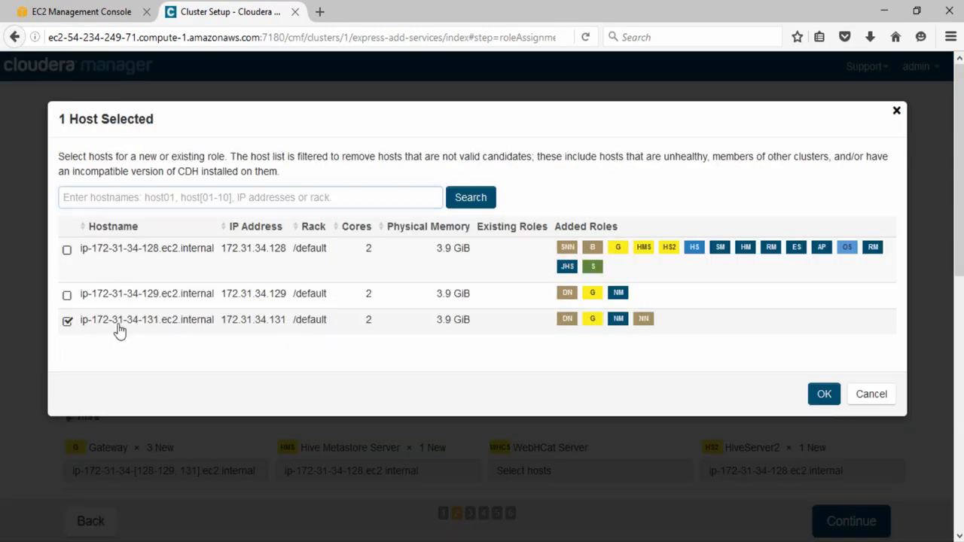
{"action": "left_click", "coordinate": [824, 394]}
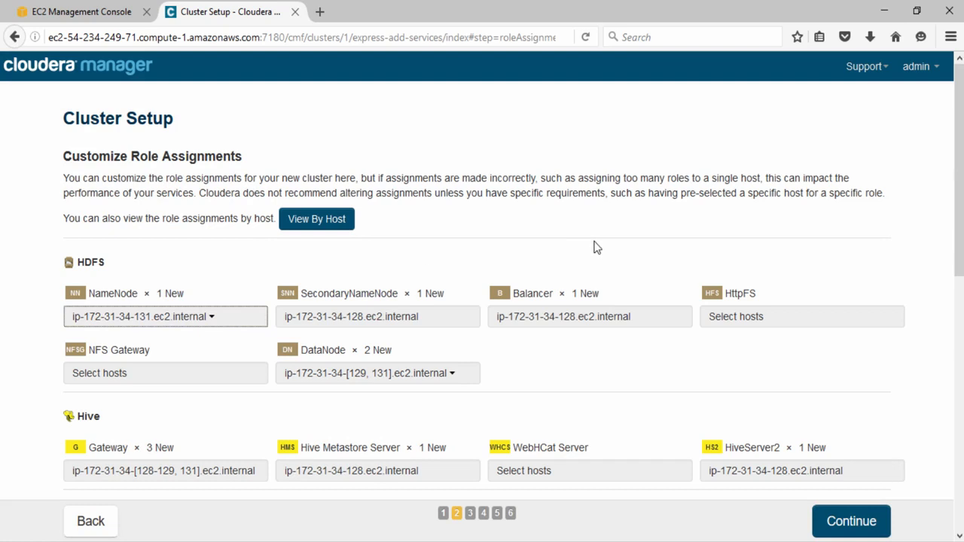
- Set the DataNode role to run on All Hosts
{"action": "left_click", "coordinate": [451, 384]}
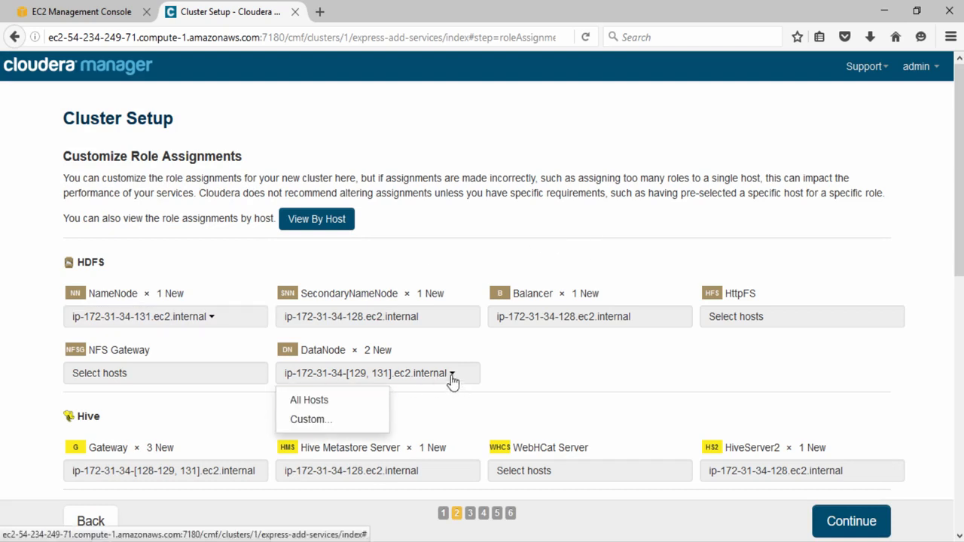
{"action": "left_click", "coordinate": [317, 405]}
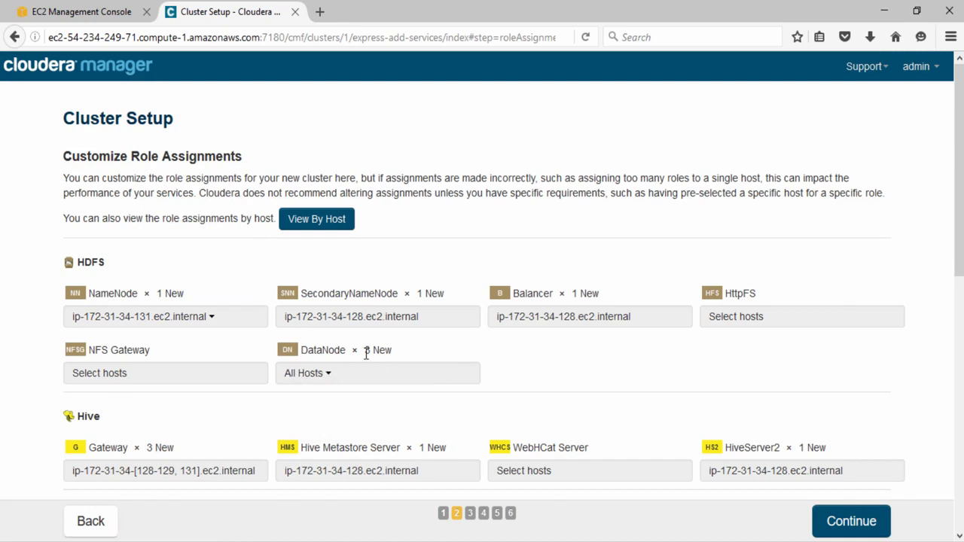
{"action": "scroll", "coordinate": [366, 351], "scroll_direction": "down", "scroll_amount": 4}
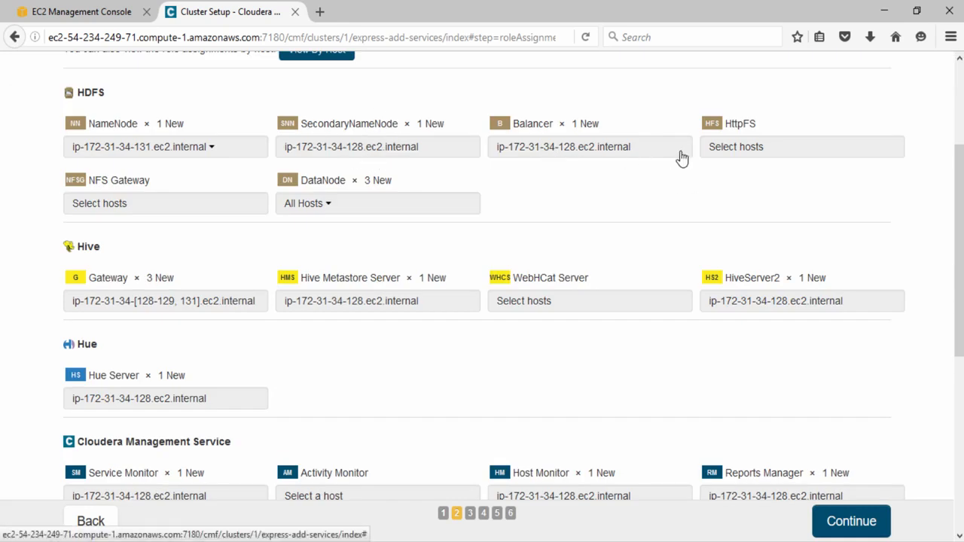
{"action": "left_click", "coordinate": [753, 148]}
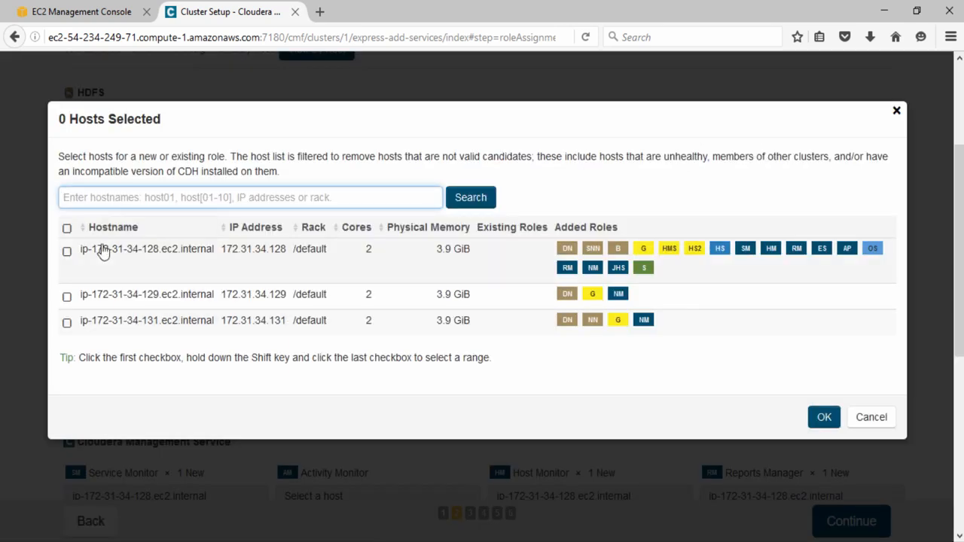
{"action": "left_click", "coordinate": [67, 252]}
{"action": "left_click", "coordinate": [826, 416]}
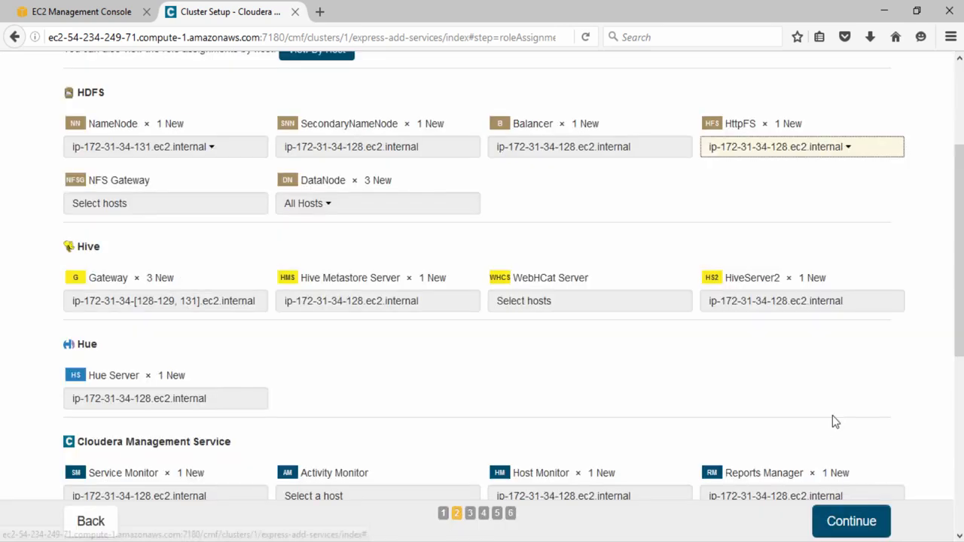
{"action": "left_click", "coordinate": [157, 204]}
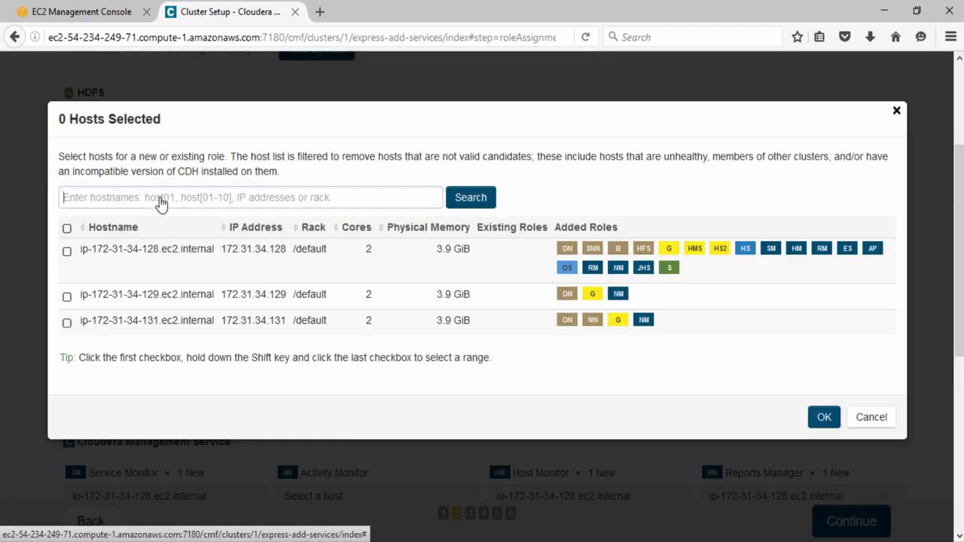
{"action": "left_click", "coordinate": [67, 252]}
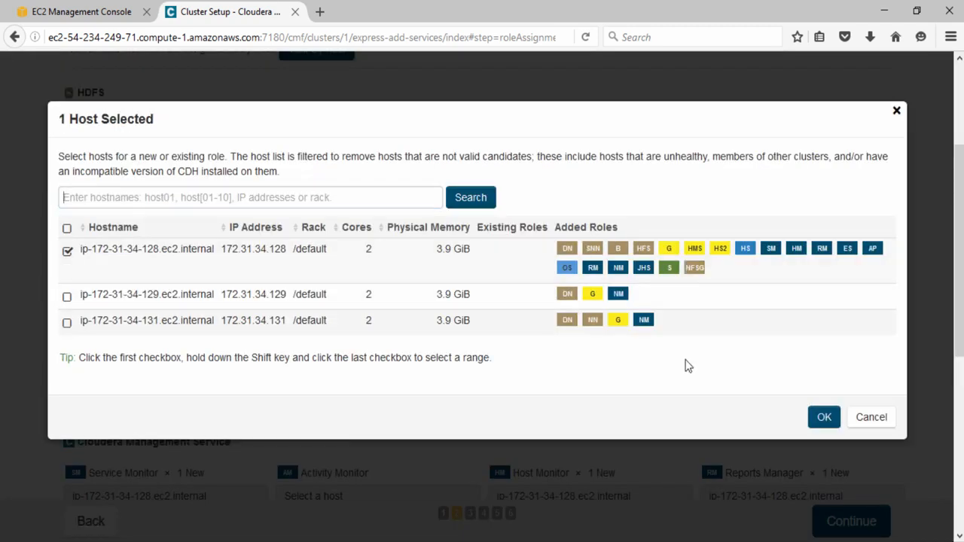
{"action": "left_click", "coordinate": [824, 416]}
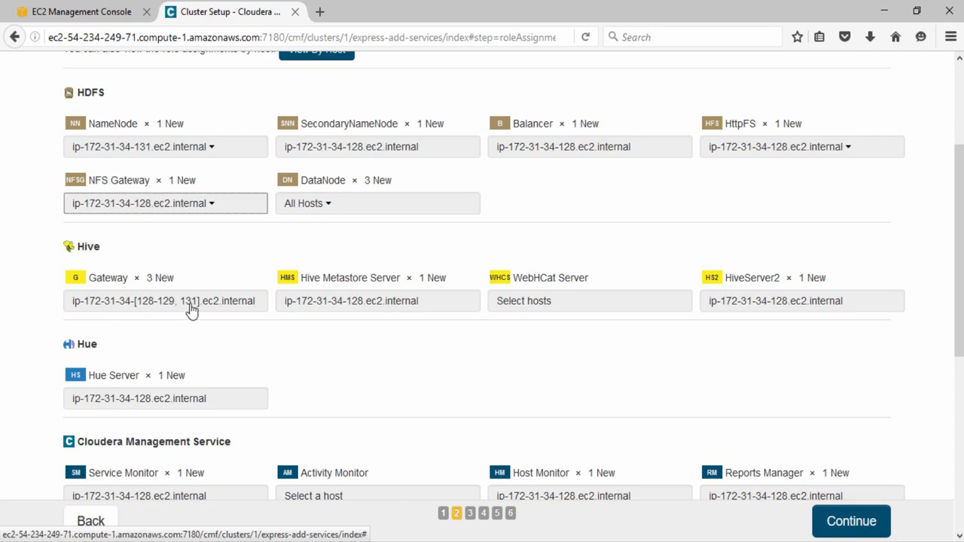
{"action": "left_click", "coordinate": [558, 309]}
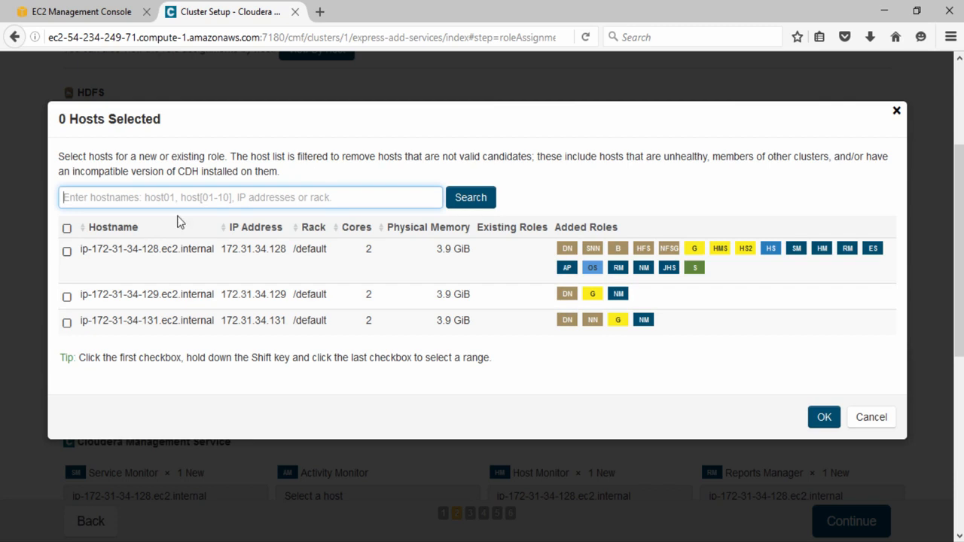
{"action": "left_click", "coordinate": [67, 250]}
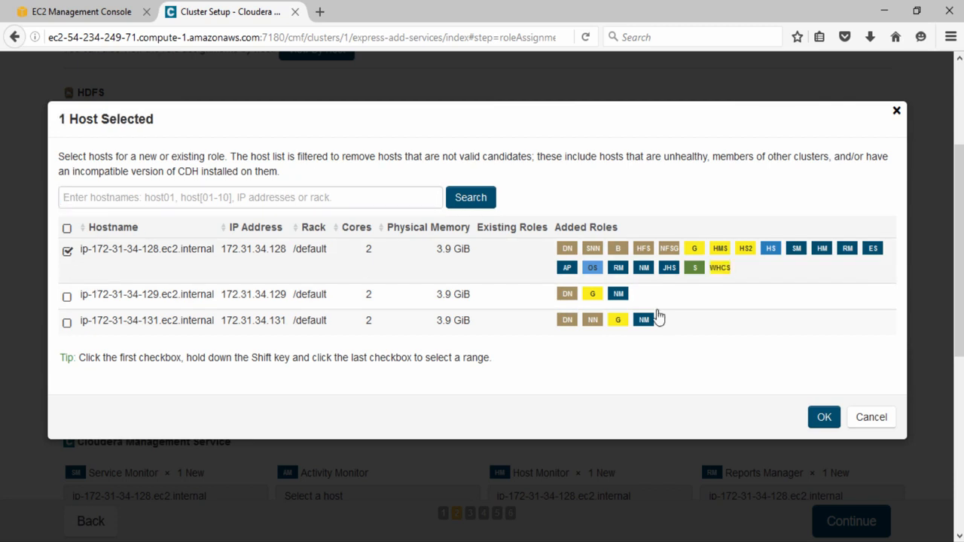
{"action": "left_click", "coordinate": [823, 418]}
{"action": "scroll", "coordinate": [729, 299], "scroll_direction": "down", "scroll_amount": 3}
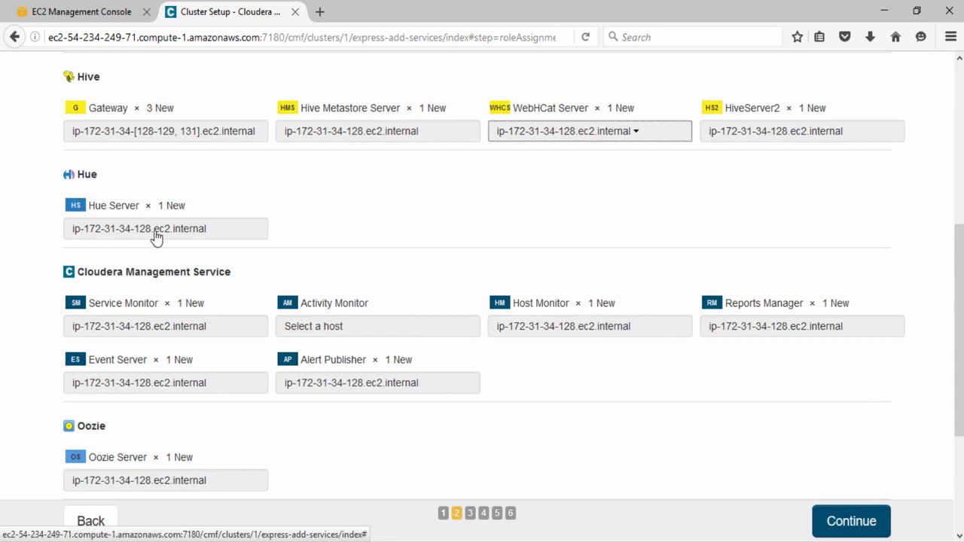
{"action": "scroll", "coordinate": [433, 245], "scroll_direction": "down", "scroll_amount": 3}
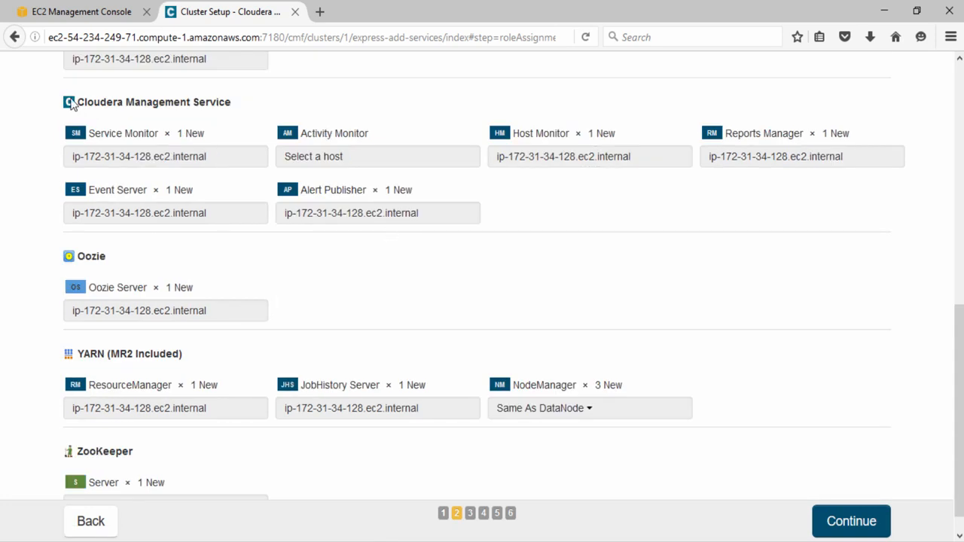
{"action": "left_click", "coordinate": [167, 163]}
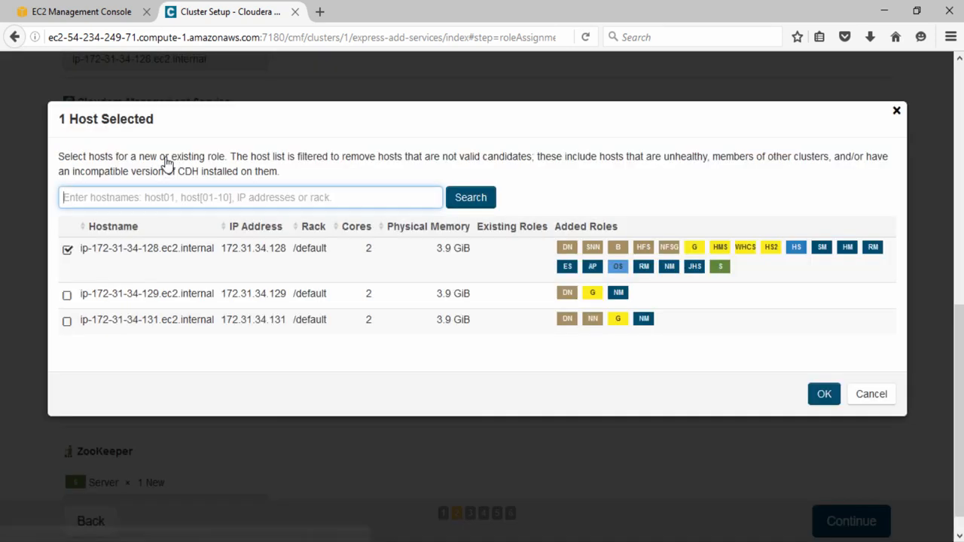
{"action": "left_click", "coordinate": [67, 296]}
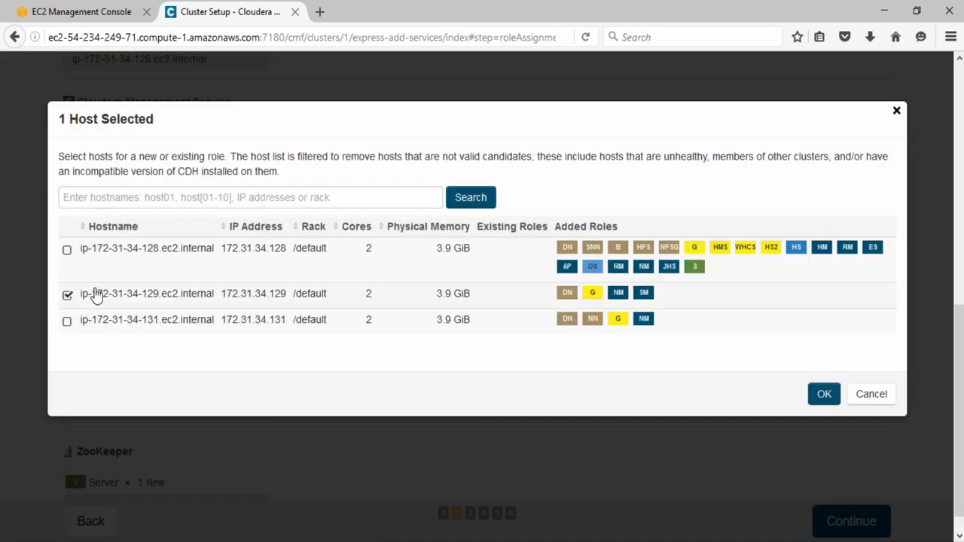
{"action": "left_click", "coordinate": [818, 397]}
{"action": "left_click", "coordinate": [301, 158]}
{"action": "left_click", "coordinate": [818, 397]}
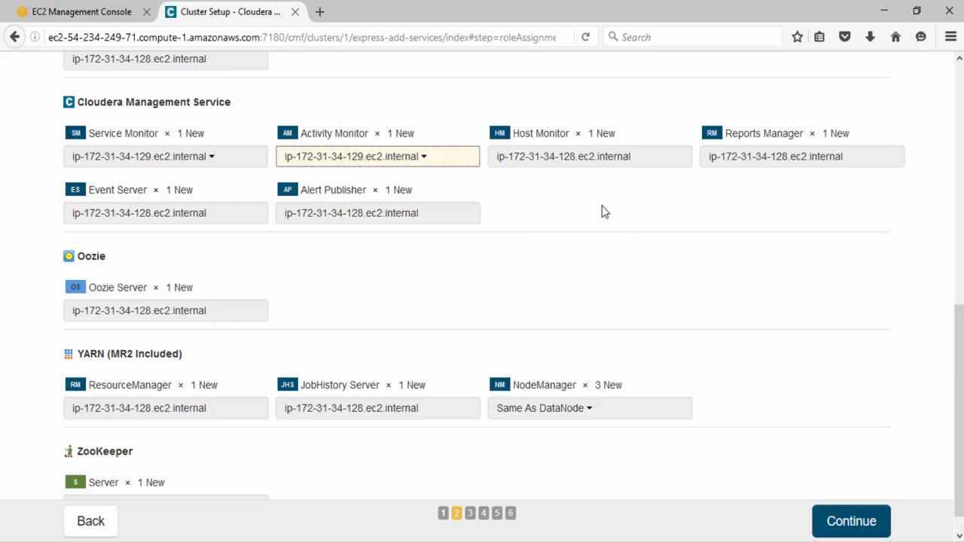
{"action": "left_click", "coordinate": [594, 162]}
{"action": "left_click", "coordinate": [823, 395]}
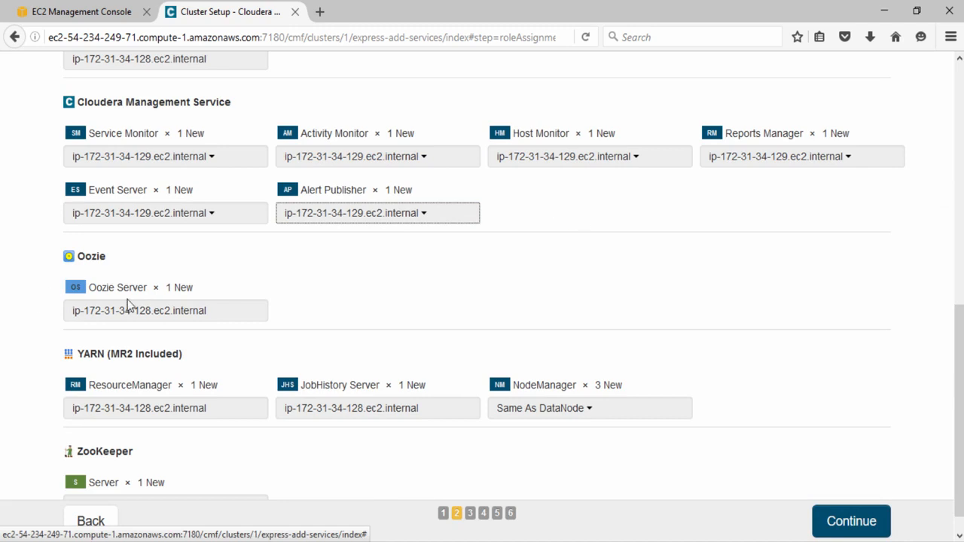
{"action": "left_click", "coordinate": [157, 416]}
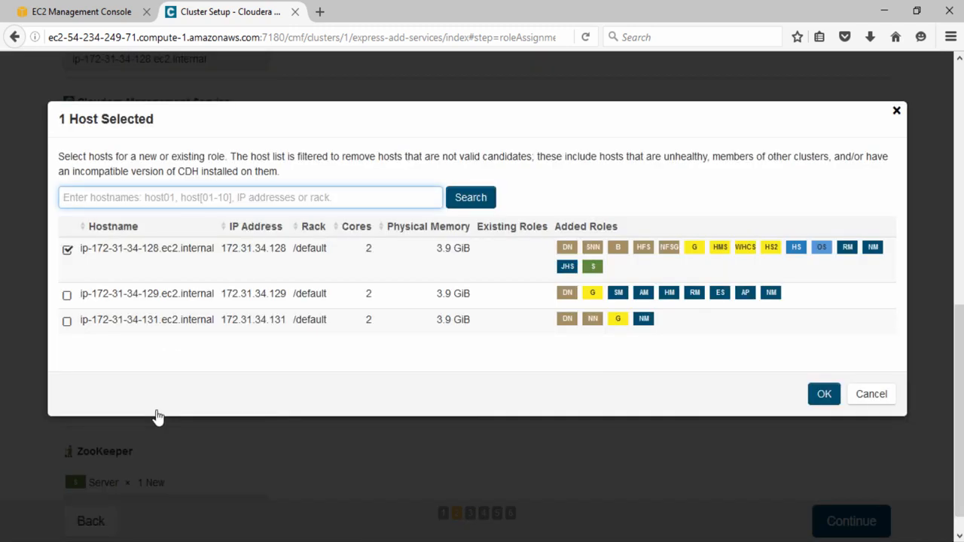
{"action": "left_click", "coordinate": [89, 324]}
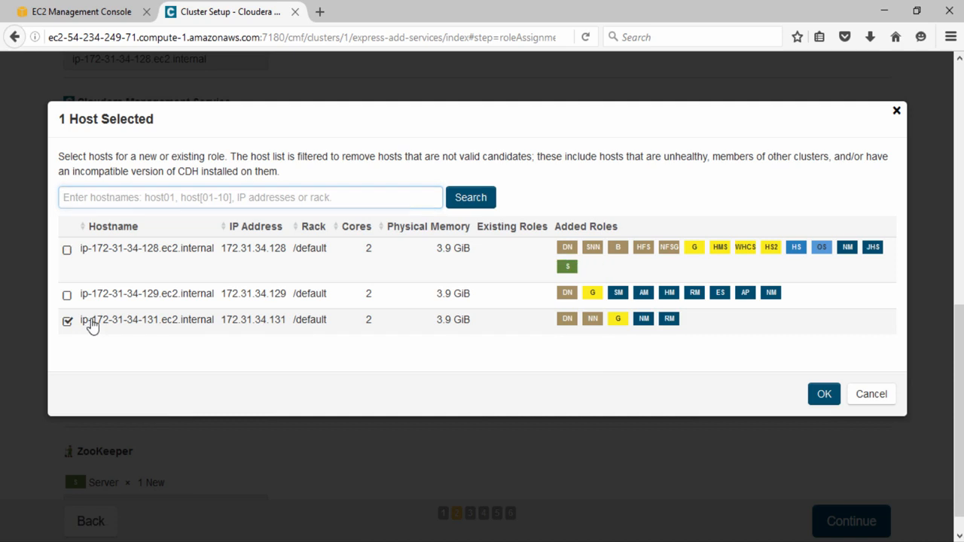
{"action": "left_click", "coordinate": [824, 394]}
{"action": "left_click", "coordinate": [370, 413]}
{"action": "left_click", "coordinate": [182, 325]}
{"action": "left_click", "coordinate": [824, 394]}
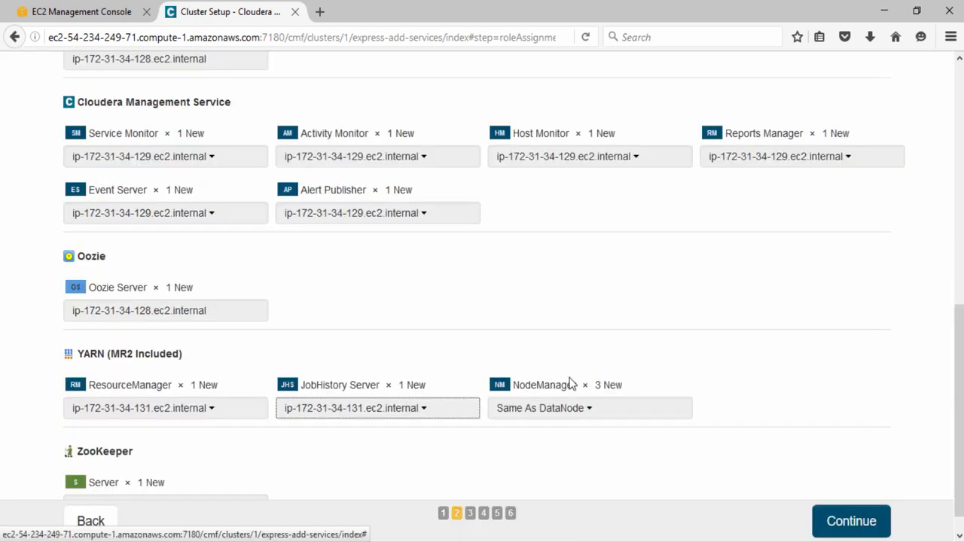
{"action": "scroll", "coordinate": [710, 411], "scroll_direction": "down", "scroll_amount": 1}
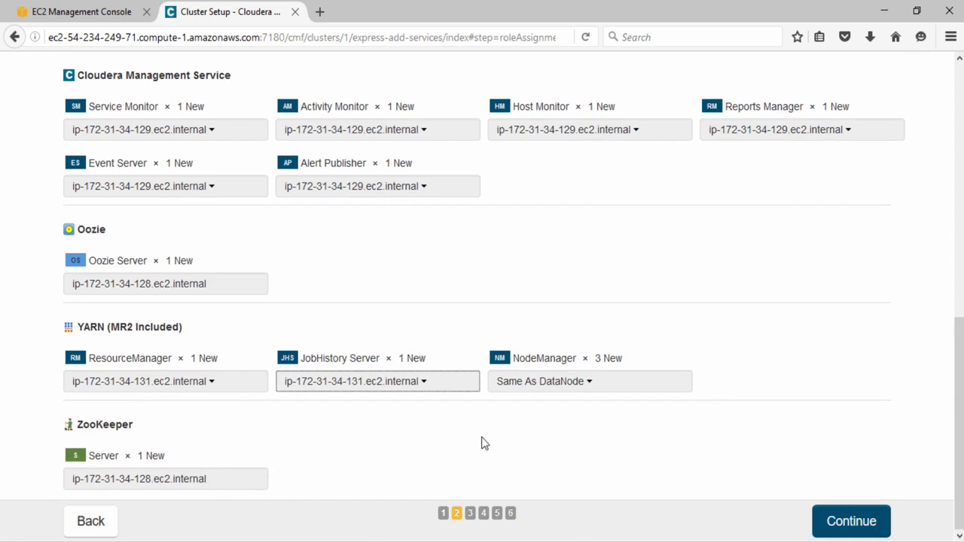
{"action": "scroll", "coordinate": [481, 443], "scroll_direction": "up", "scroll_amount": 5}
{"action": "scroll", "coordinate": [482, 438], "scroll_direction": "up", "scroll_amount": 1}
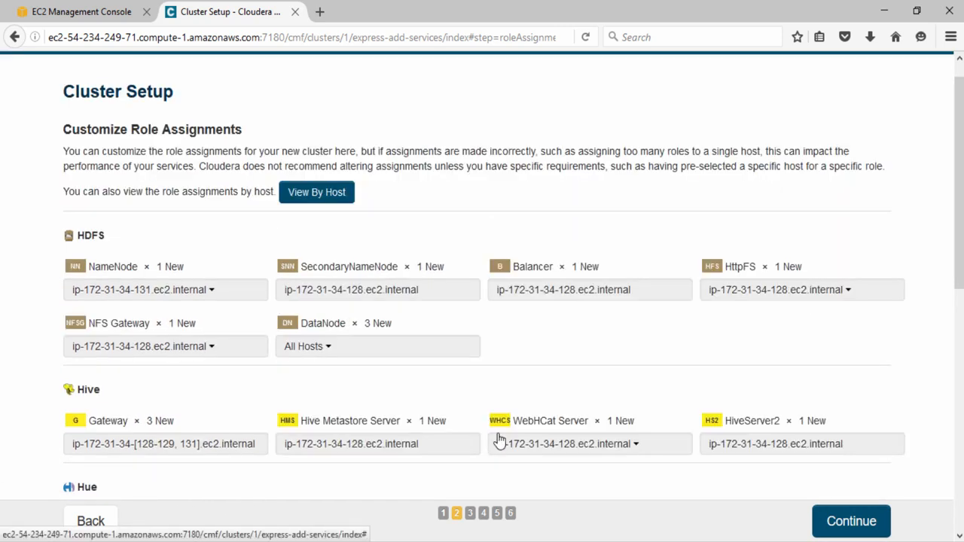
- Keep the embedded databases, pass their connection test, and continue to Review Changes
{"action": "left_click", "coordinate": [834, 525]}
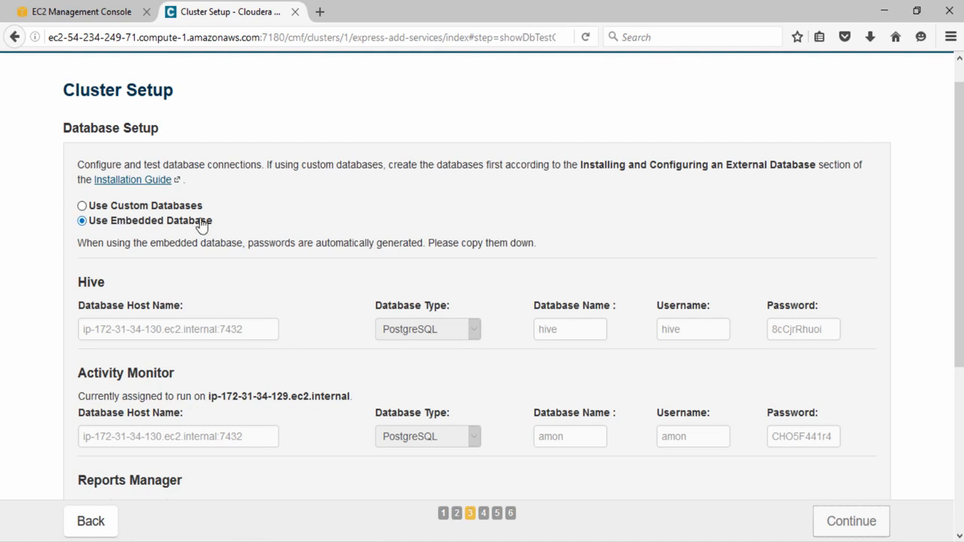
{"action": "scroll", "coordinate": [364, 309], "scroll_direction": "down", "scroll_amount": 5}
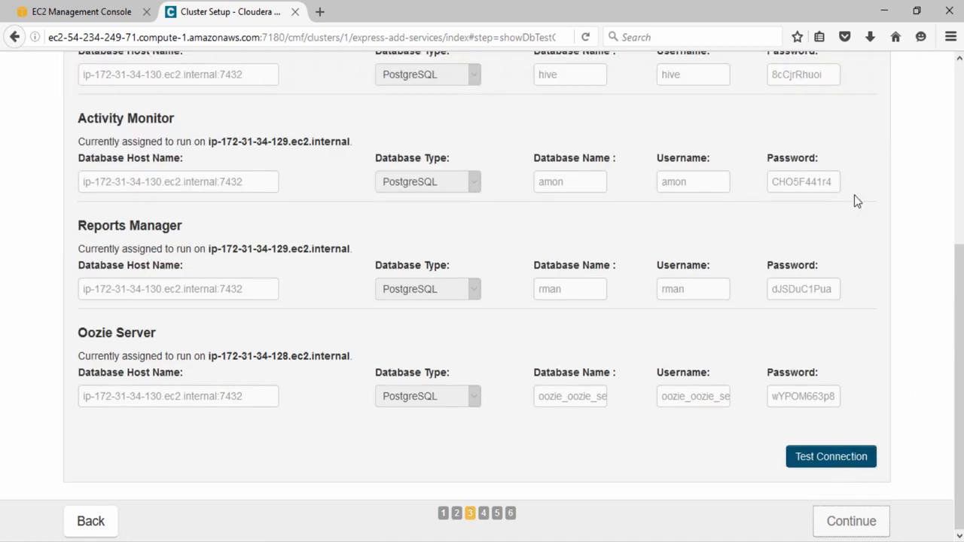
{"action": "left_click", "coordinate": [856, 465]}
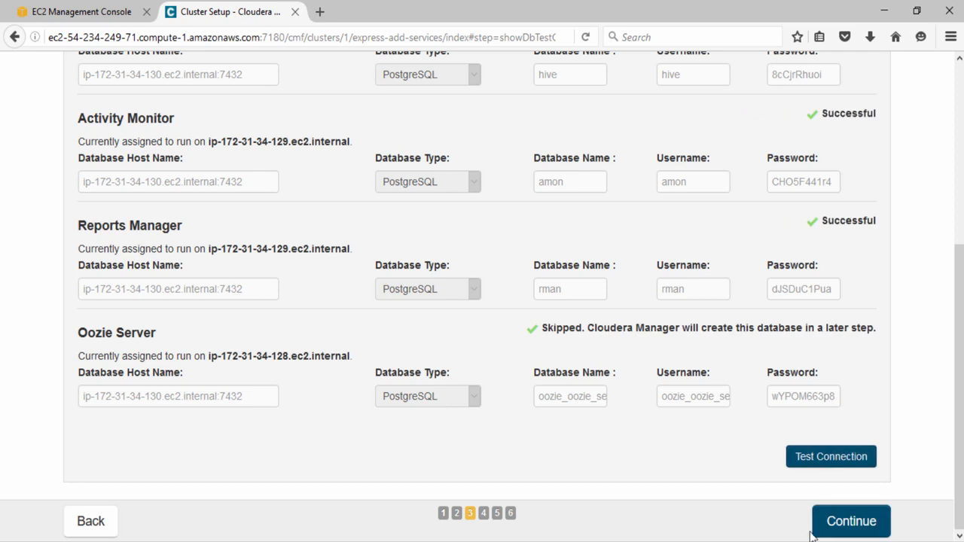
{"action": "left_click", "coordinate": [833, 530]}
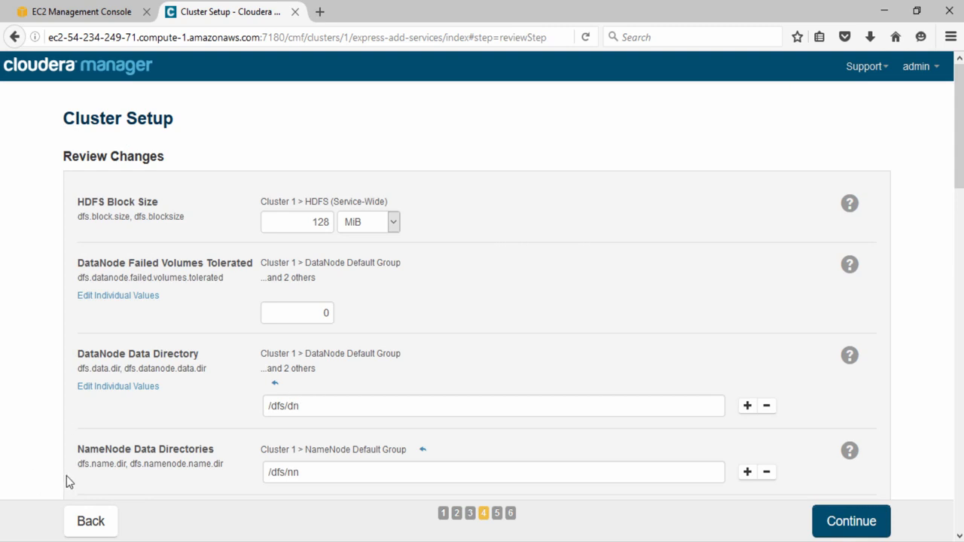
- Accept the proposed settings, including 128 MiB HDFS block size, and start the First Run
{"action": "scroll", "coordinate": [529, 371], "scroll_direction": "down", "scroll_amount": 2}
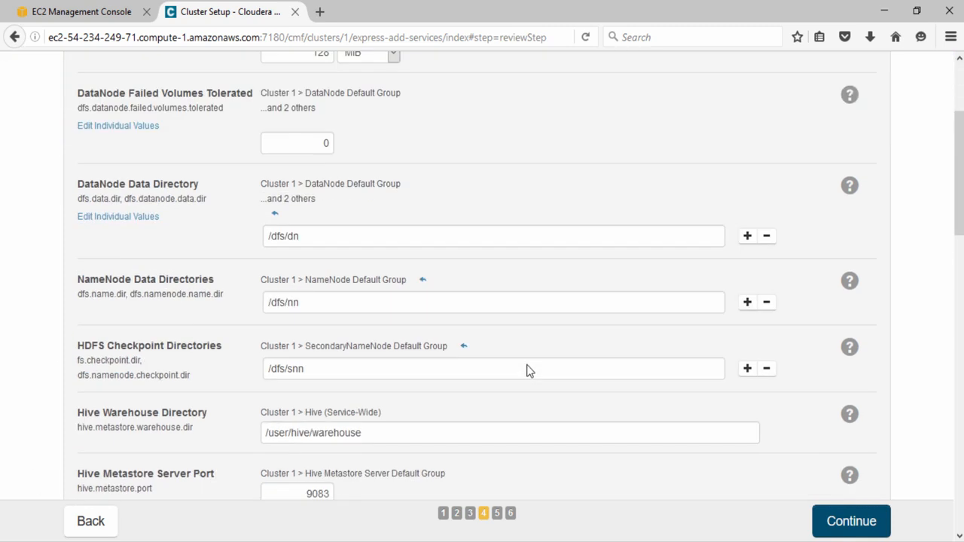
{"action": "scroll", "coordinate": [528, 366], "scroll_direction": "down", "scroll_amount": 3}
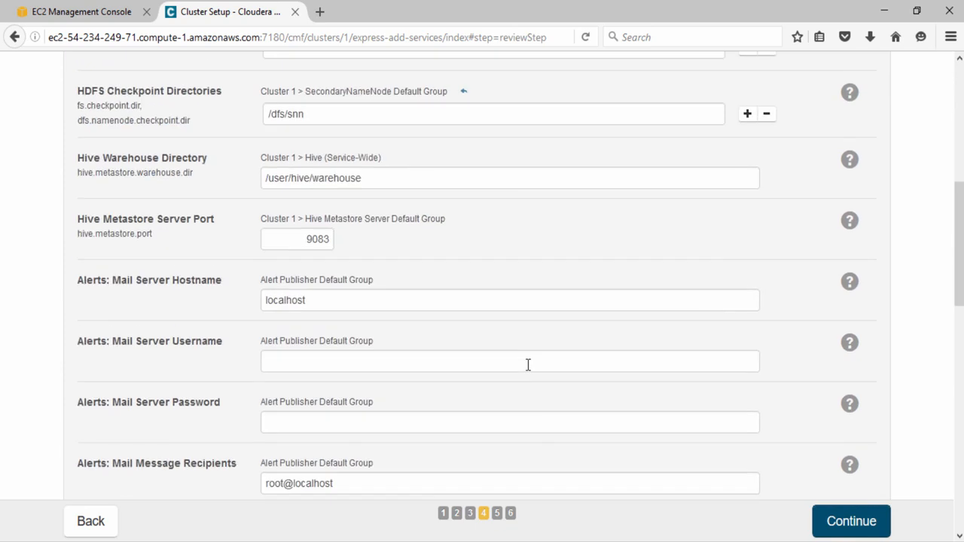
{"action": "scroll", "coordinate": [528, 365], "scroll_direction": "up", "scroll_amount": 5}
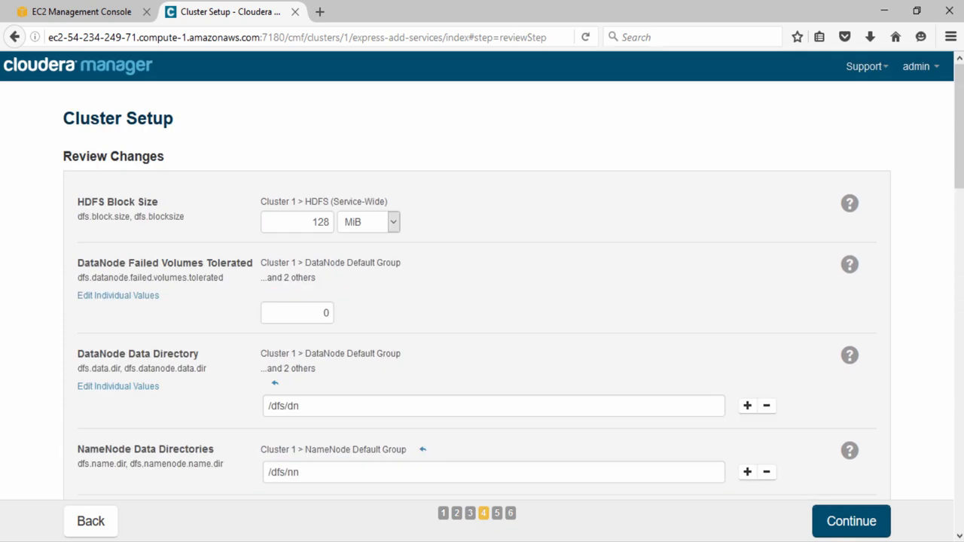
{"action": "left_click", "coordinate": [871, 533]}
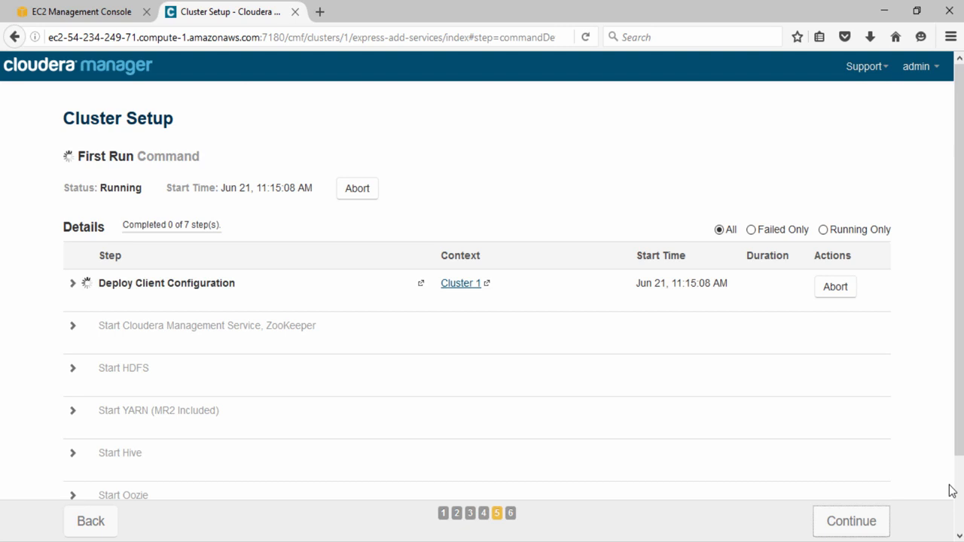
- Watch all seven First Run steps succeed, then continue to the completion page
{"action": "left_click", "coordinate": [72, 289]}
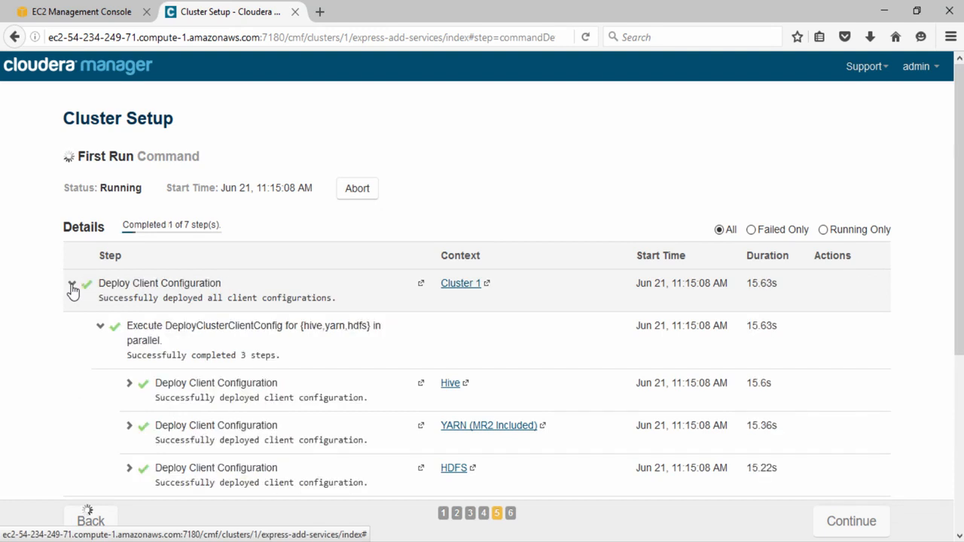
{"action": "scroll", "coordinate": [71, 290], "scroll_direction": "down", "scroll_amount": 5}
{"action": "left_click", "coordinate": [72, 258]}
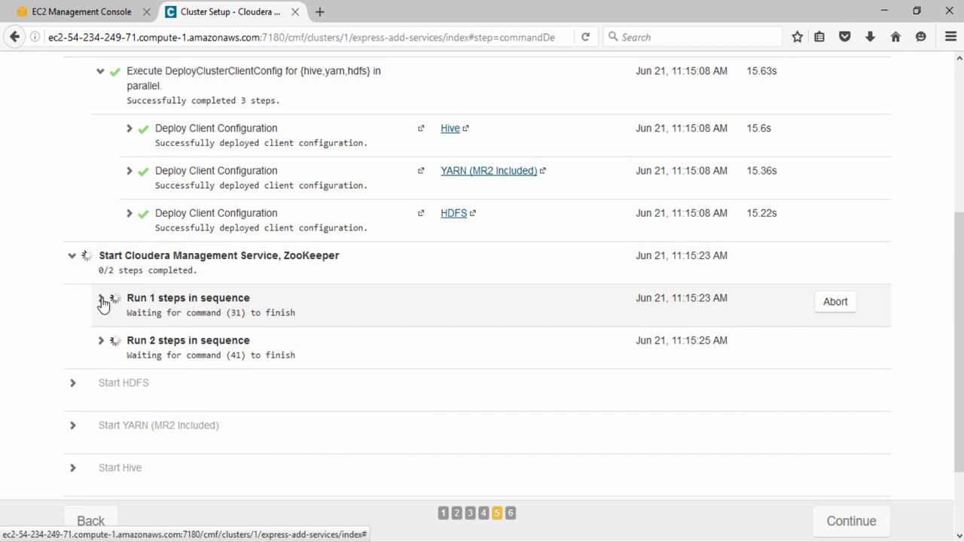
{"action": "left_click", "coordinate": [72, 256]}
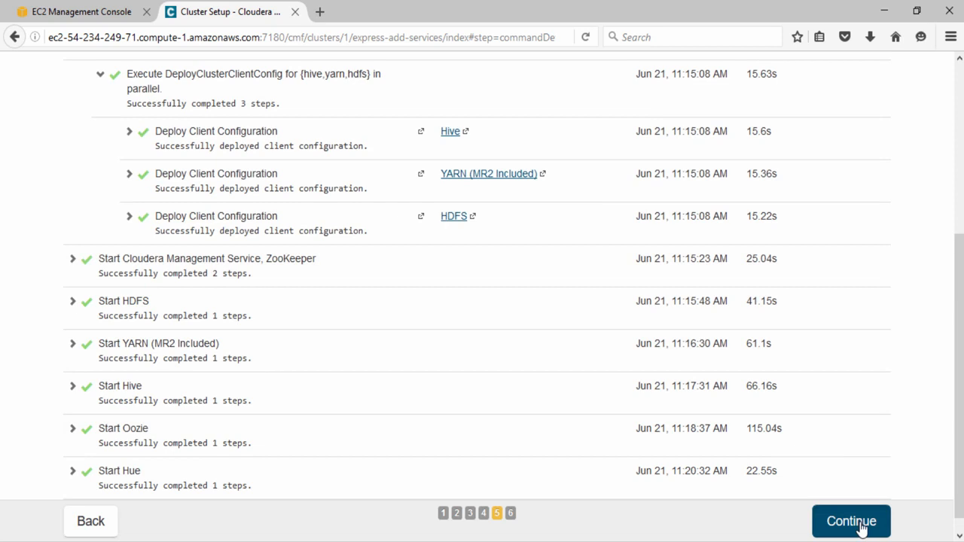
{"action": "left_click", "coordinate": [851, 521]}
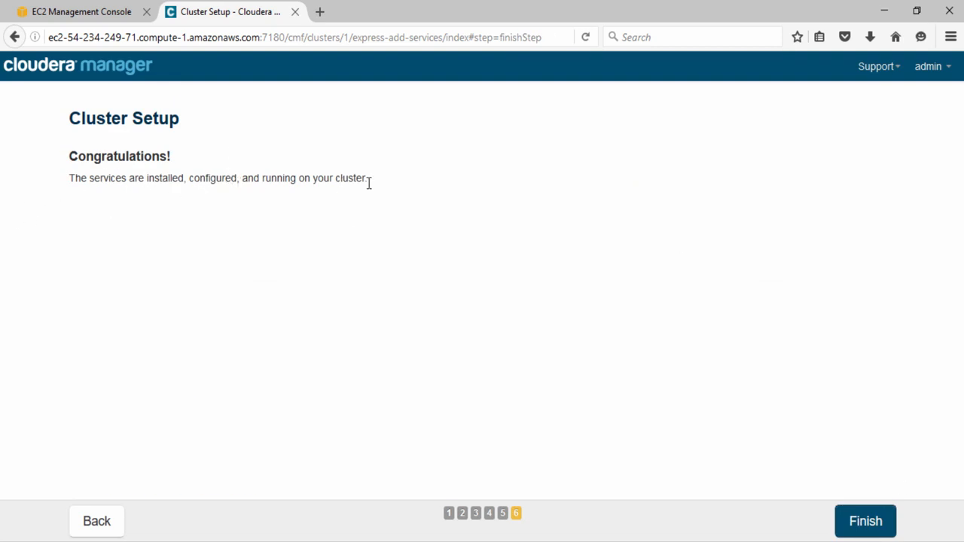
- Finish the Congratulations page to reach the Home dashboard showing Cluster 1
{"action": "left_click", "coordinate": [872, 523]}
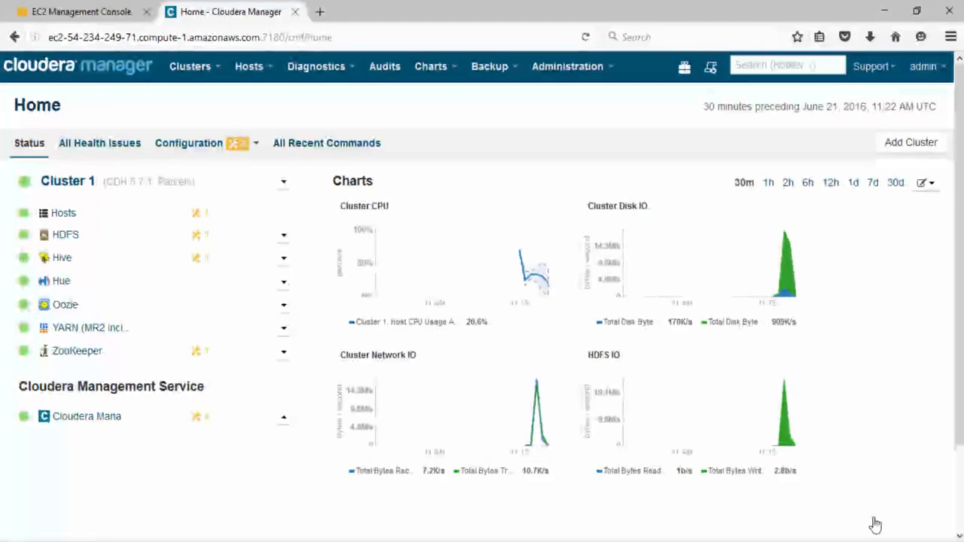
- Start a PuTTY session for the second host's public DNS name, named CM-DEMO-2
{"action": "key", "text": "alt+Tab"}
{"action": "left_click_drag", "start_coordinate": [273, 197], "coordinate": [34, 197]}
{"action": "key", "text": "ctrl+c"}
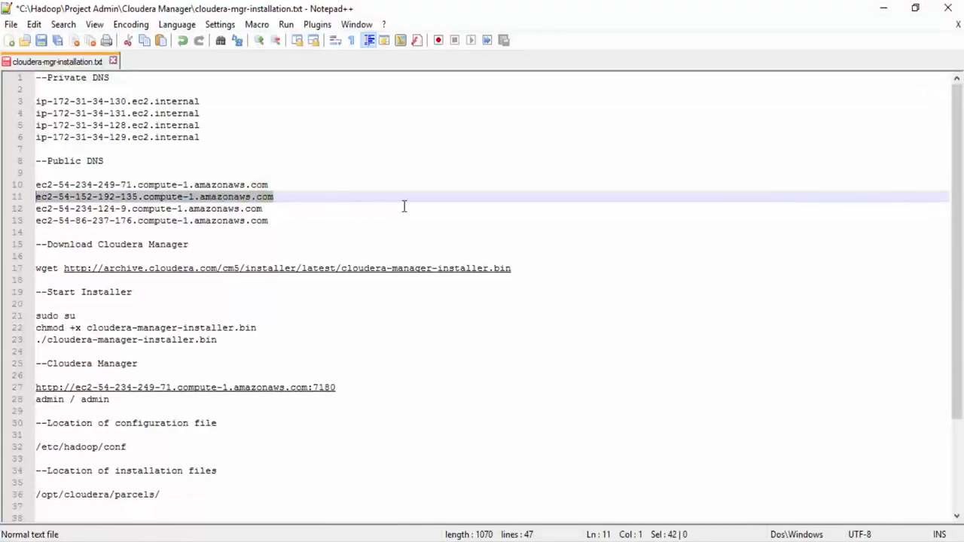
{"action": "key", "text": "super+d"}
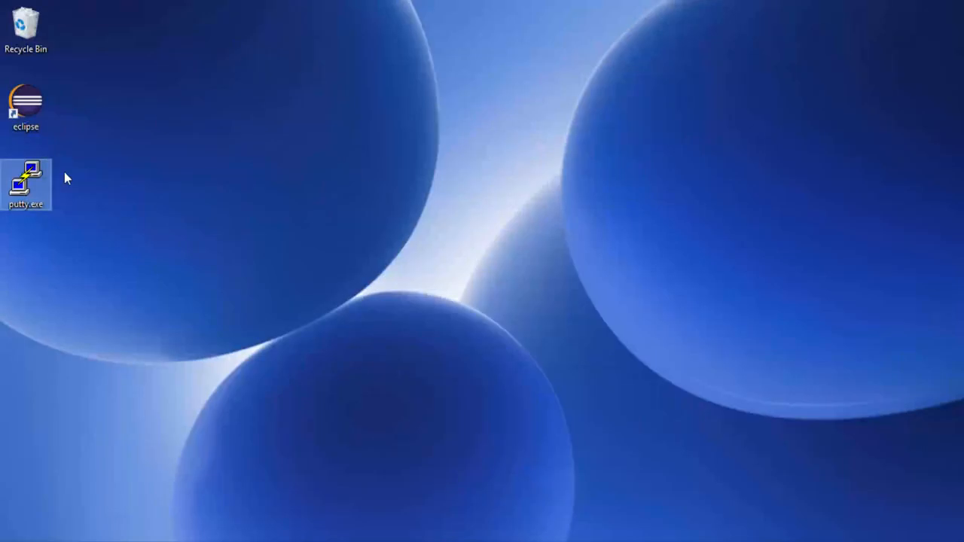
{"action": "double_click", "coordinate": [28, 208]}
{"action": "key", "text": "ctrl+v"}
{"action": "left_click", "coordinate": [475, 281]}
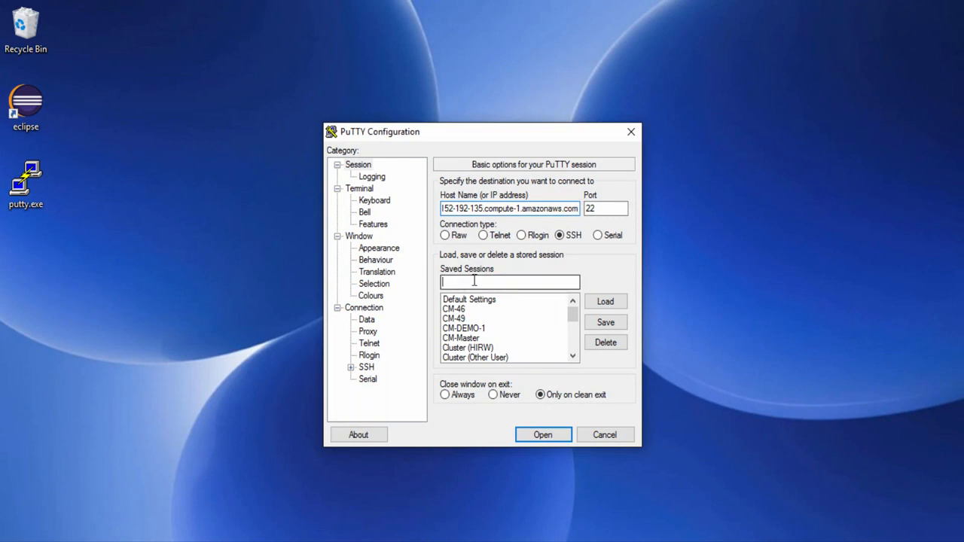
{"action": "type", "text": "CM-DEM"}
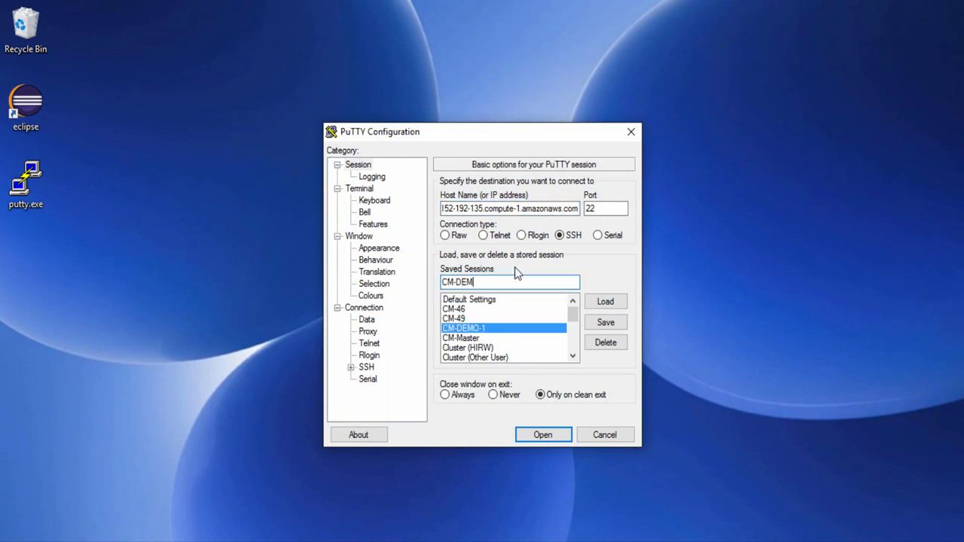
{"action": "type", "text": "O-2"}
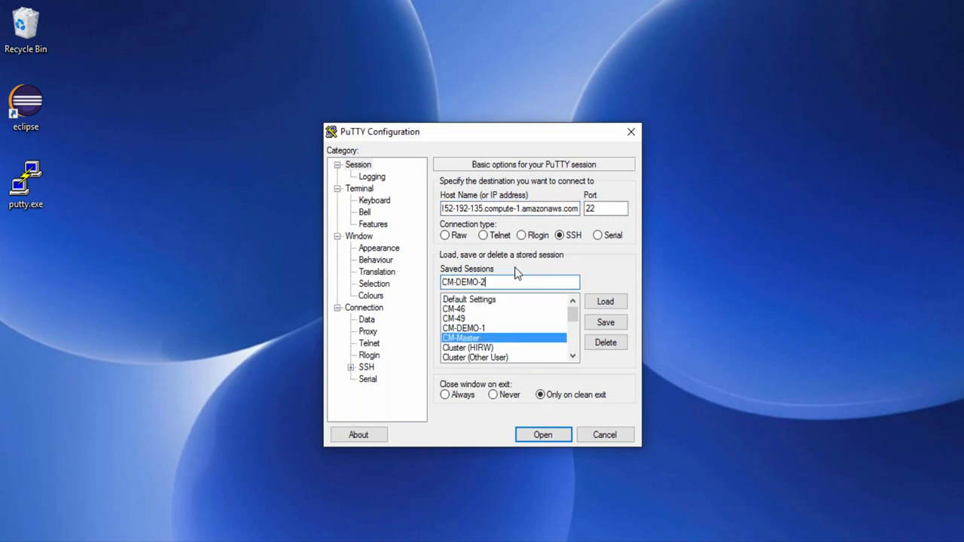
- Use private.ppk as the SSH key, save the CM-DEMO-2 session, and close without connecting
{"action": "left_click", "coordinate": [350, 367]}
{"action": "left_click", "coordinate": [379, 369]}
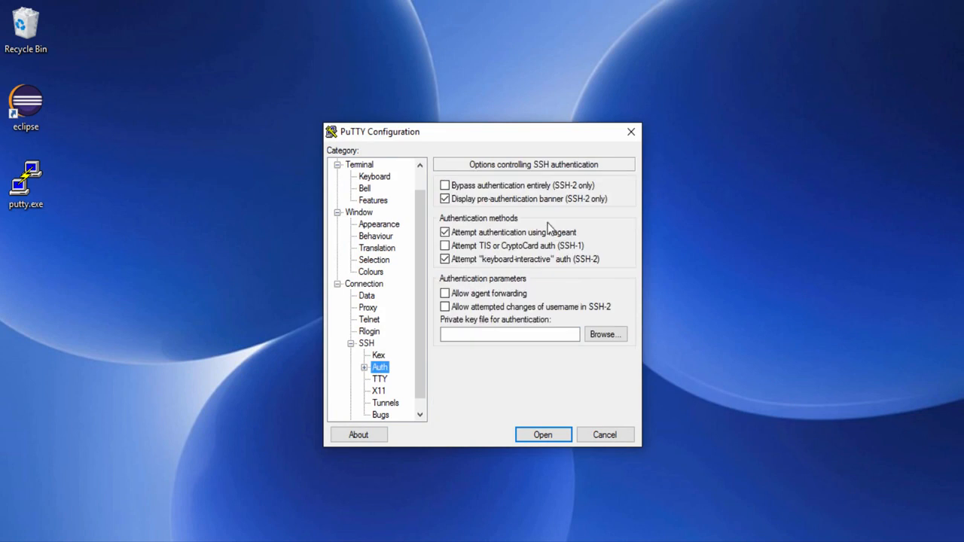
{"action": "left_click", "coordinate": [598, 330]}
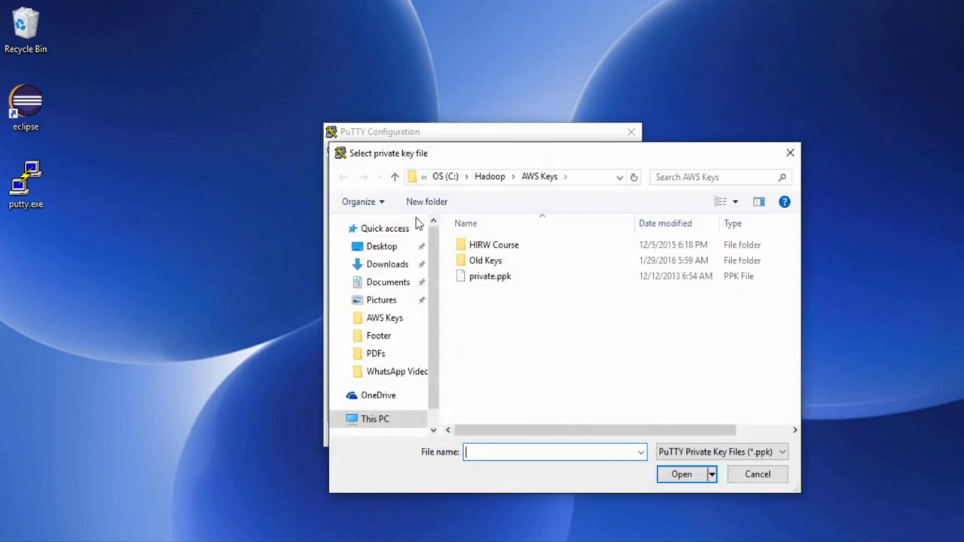
{"action": "double_click", "coordinate": [494, 277]}
{"action": "scroll", "coordinate": [423, 177], "scroll_direction": "up", "scroll_amount": 1}
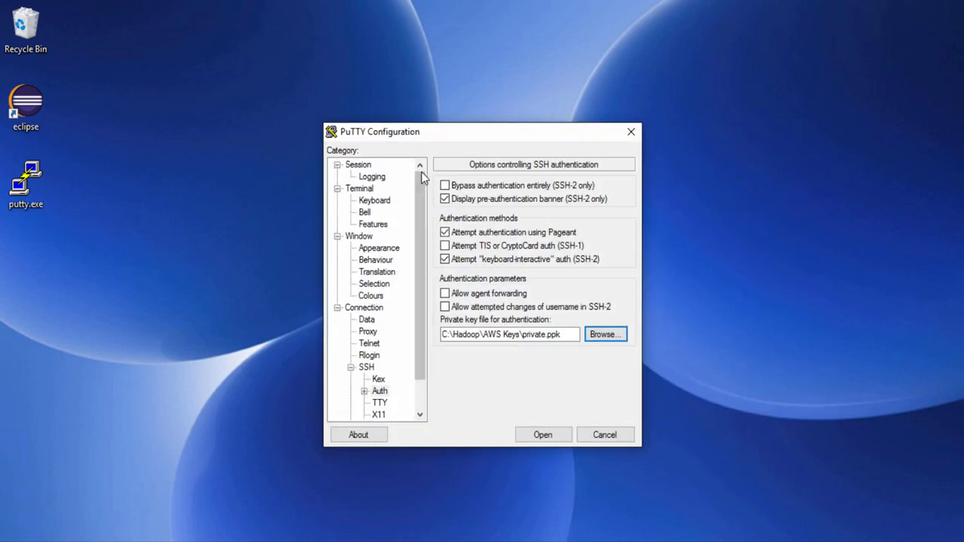
{"action": "left_click", "coordinate": [369, 165]}
{"action": "left_click", "coordinate": [600, 322]}
{"action": "left_click", "coordinate": [600, 323]}
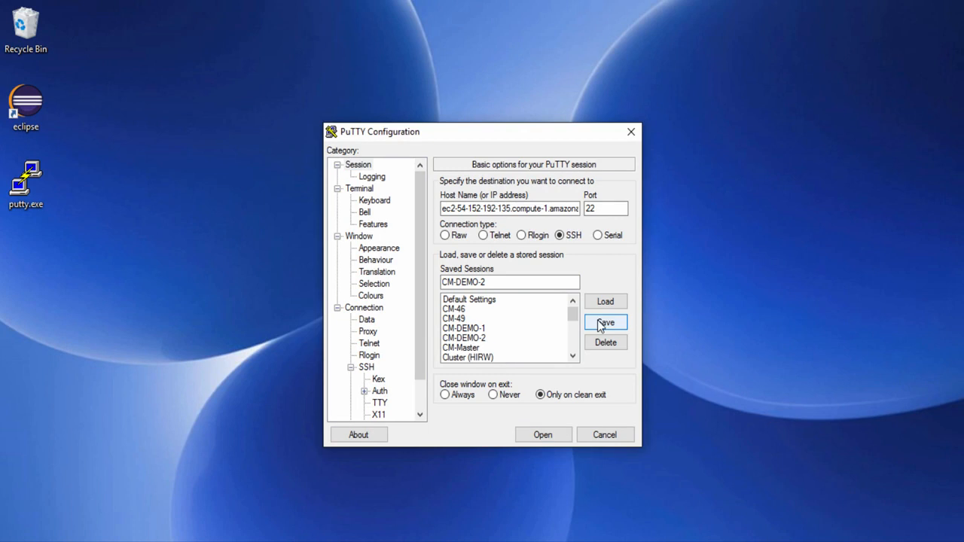
{"action": "left_click", "coordinate": [607, 434]}
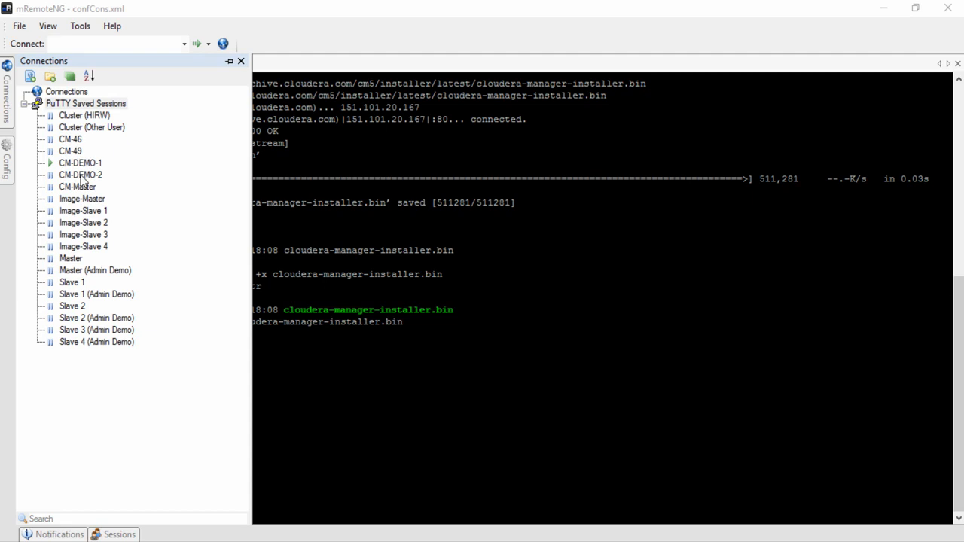
- Connect to CM-DEMO-2, accept its host key, and log in as ubuntu
{"action": "double_click", "coordinate": [80, 175]}
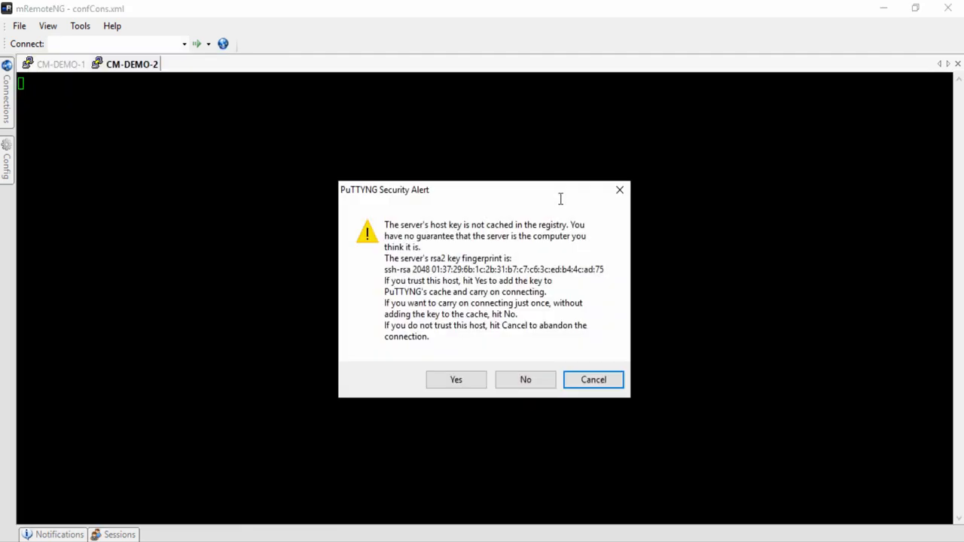
{"action": "left_click", "coordinate": [450, 385]}
{"action": "type", "text": "ubuntu"}
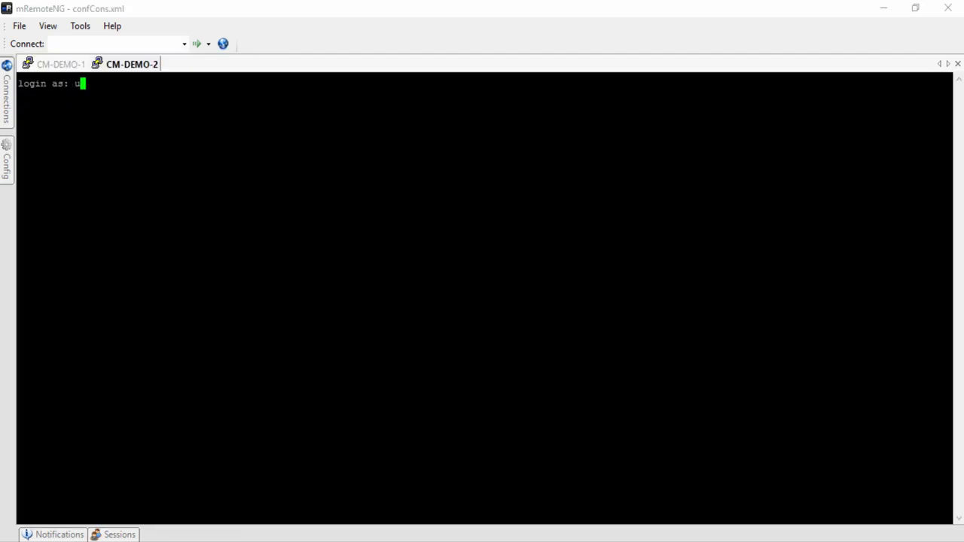
{"action": "key", "text": "Return"}
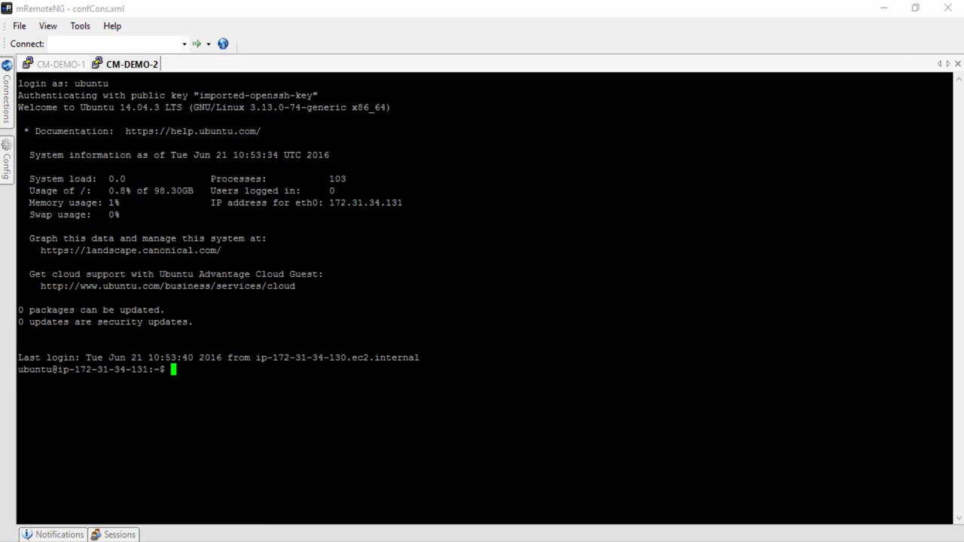
- List the files in /etc/hadoop/conf with ls -ltr, then copy the parcels path from the notes
{"action": "type", "text": "cd /etc/hadoop/conf"}
{"action": "key", "text": "Return"}
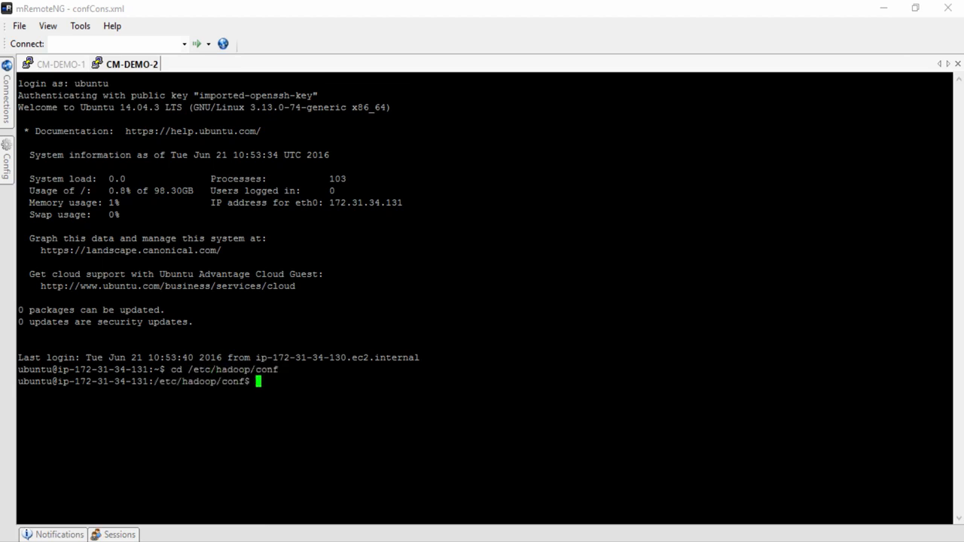
{"action": "type", "text": "ls -ltr"}
{"action": "key", "text": "Return"}
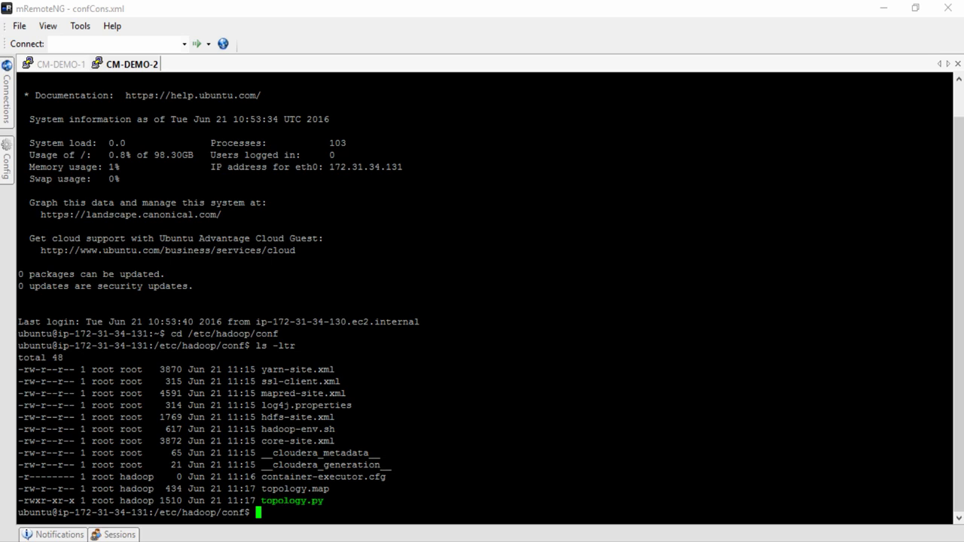
{"action": "key", "text": "alt+Tab"}
{"action": "left_click_drag", "start_coordinate": [251, 424], "coordinate": [35, 422]}
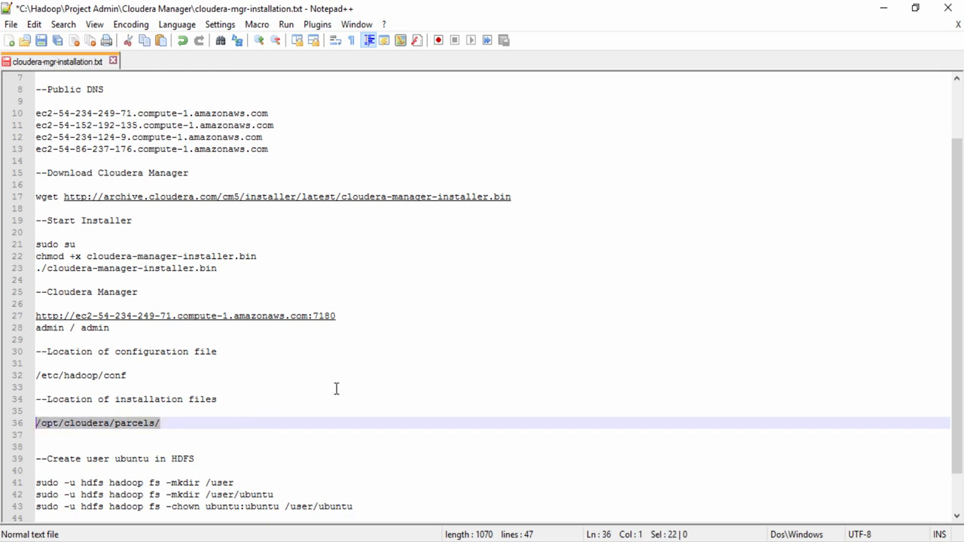
- Clear the terminal and run ls -ltr in /opt/cloudera/parcels/ to show the CDH parcel and symlink
{"action": "key", "text": "alt+Tab"}
{"action": "key", "text": "ctrl+l"}
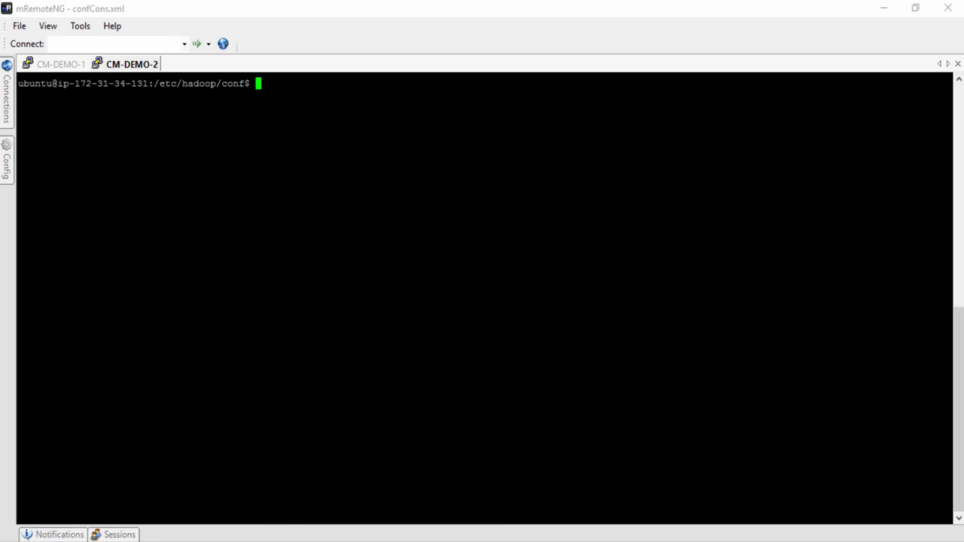
{"action": "type", "text": "cd"}
{"action": "type", "text": "/opt/cloudera/parcels/"}
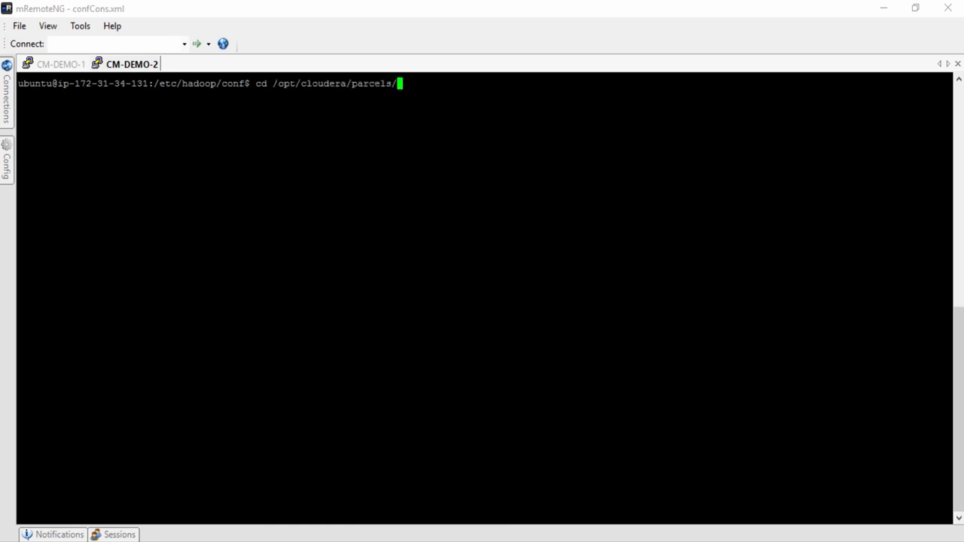
{"action": "key", "text": "Return"}
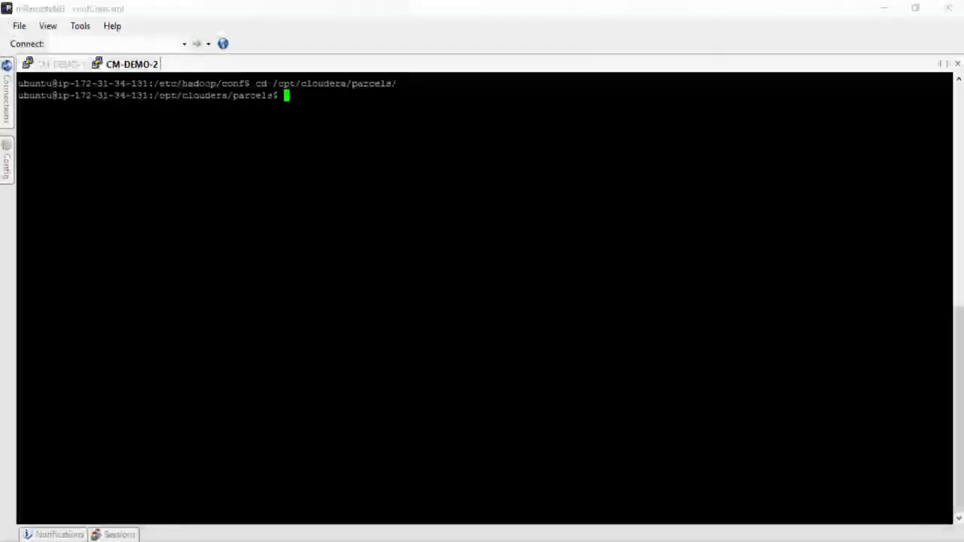
{"action": "type", "text": "ls -ltr"}
{"action": "key", "text": "Return"}
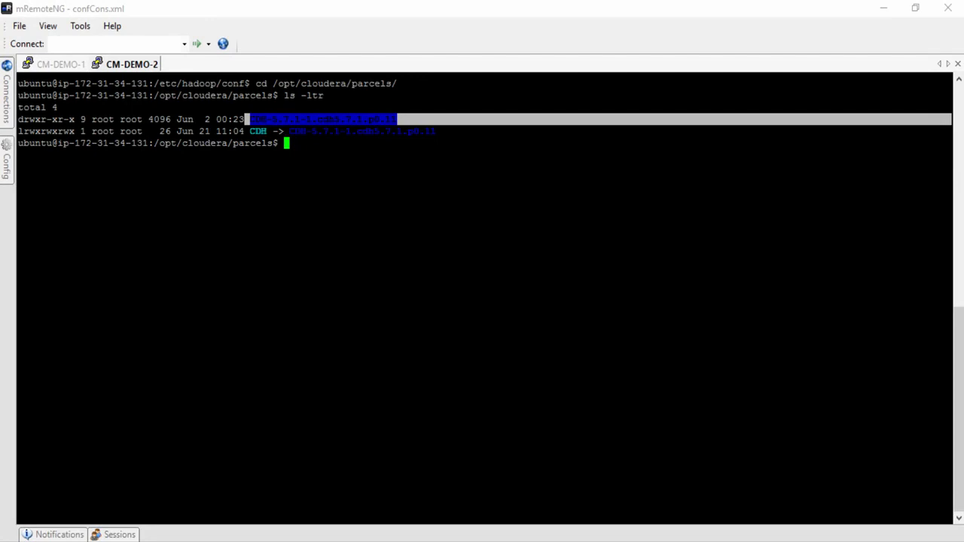
{"action": "key", "text": "alt+Tab"}
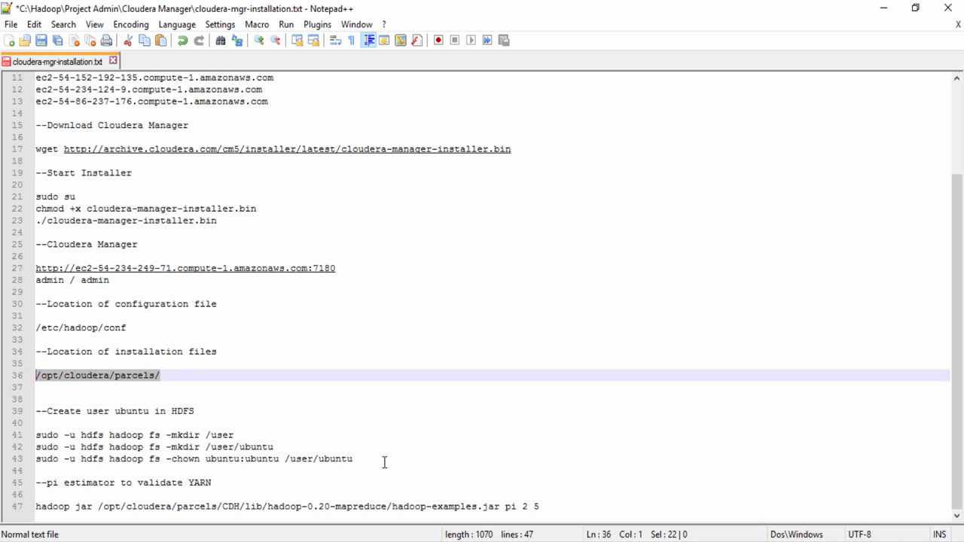
- Run the three sudo -u hdfs commands creating /user/ubuntu owned by ubuntu:ubuntu
{"action": "left_click_drag", "start_coordinate": [384, 463], "coordinate": [36, 437]}
{"action": "key", "text": "alt+Tab"}
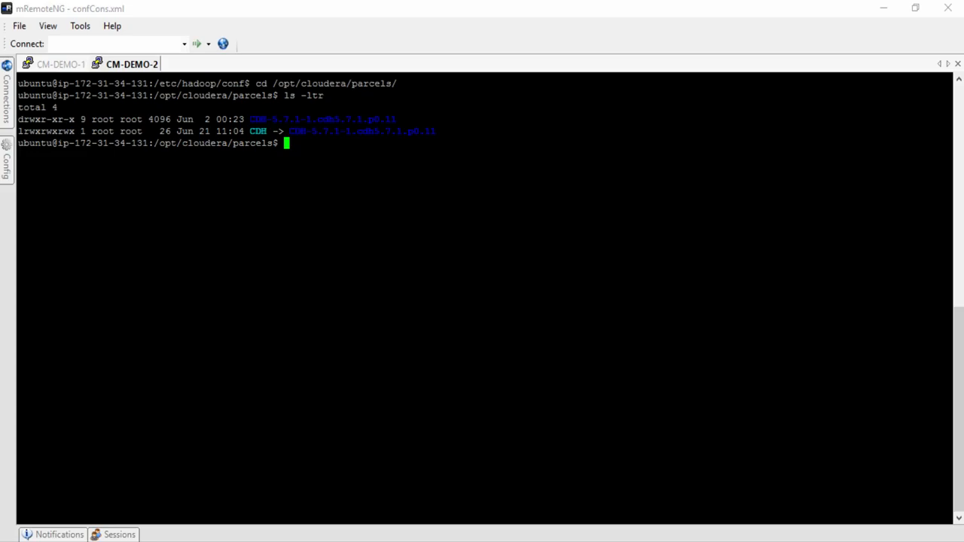
{"action": "type", "text": "sudo -u hdfs hadoop fs -mkdir /user sudo -u hdfs hadoop fs -mkdir /user/ubuntu sudo -u hdfs hadoop fs -chown ubuntu:ubuntu /user/ubuntu"}
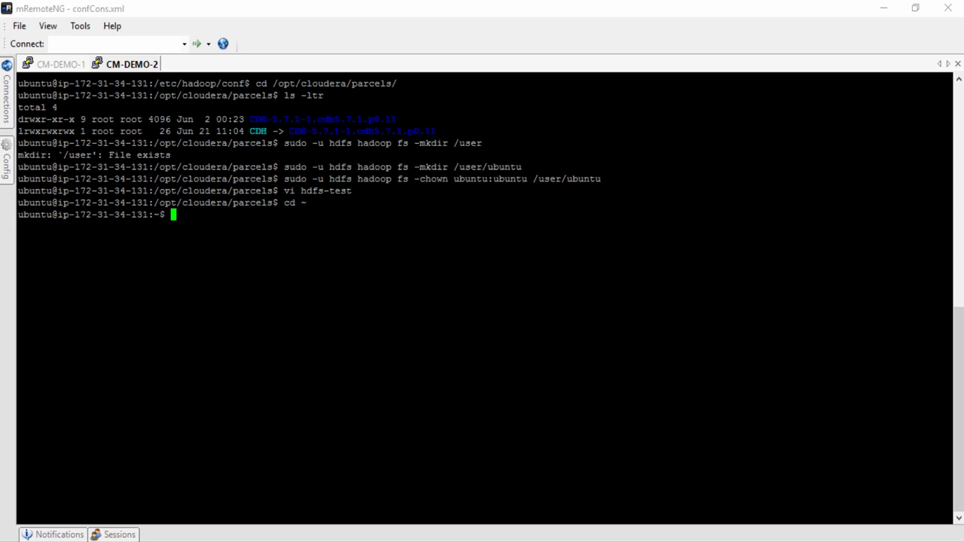
- Create a local file hdfs-test in vi containing "This is a test file"
{"action": "type", "text": "vi hdfs-test"}
{"action": "key", "text": "Return"}
{"action": "type", "text": "i"}
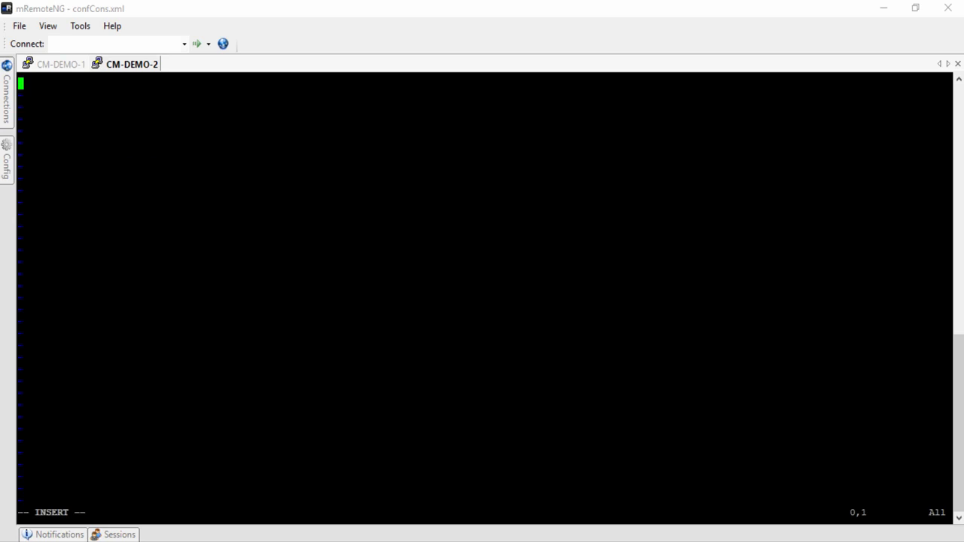
{"action": "type", "text": "This is a test file"}
{"action": "key", "text": "Escape"}
{"action": "type", "text": ":wq"}
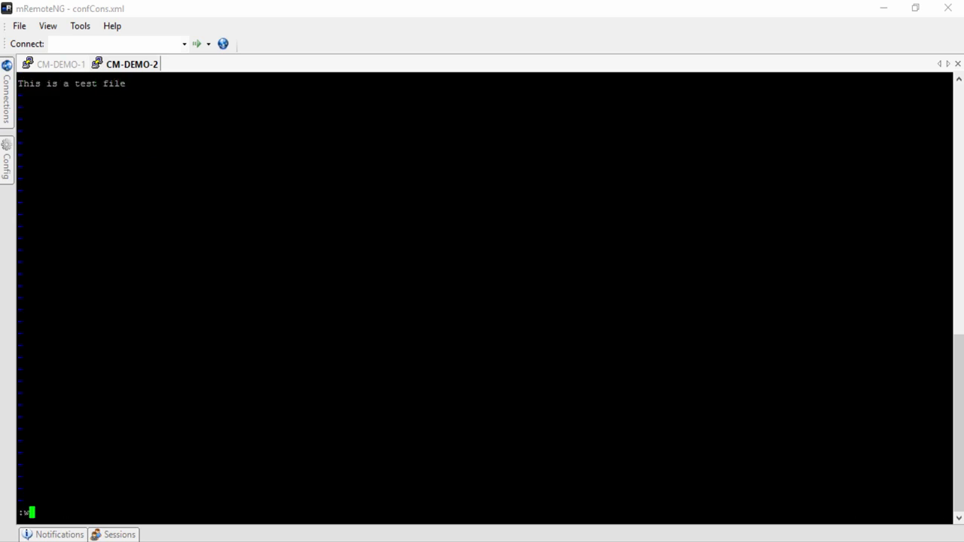
{"action": "key", "text": "Return"}
- Copy hdfs-test into /user/ubuntu with hadoop fs -copyFromLocal and confirm it with hadoop fs -ls
{"action": "type", "text": "hadoop fs "}
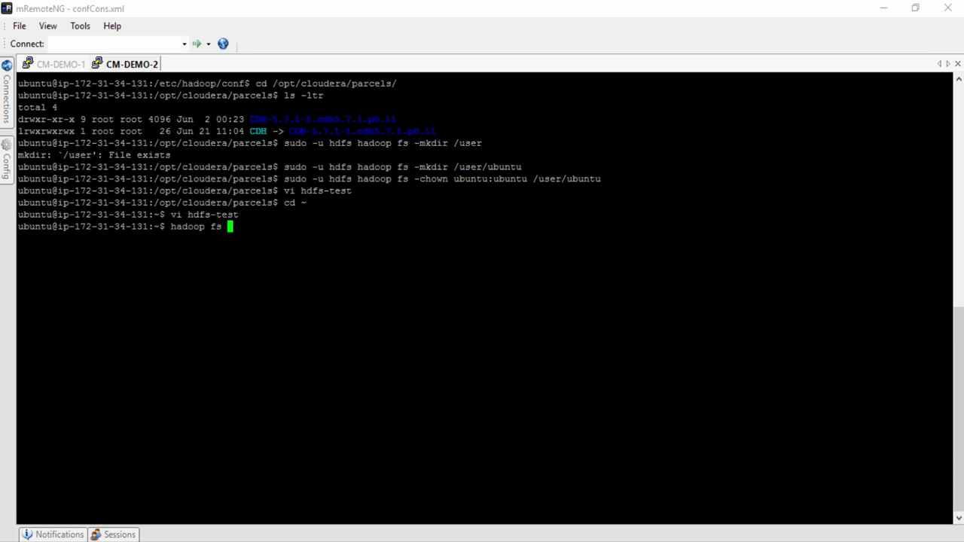
{"action": "type", "text": "-copyFromLocal "}
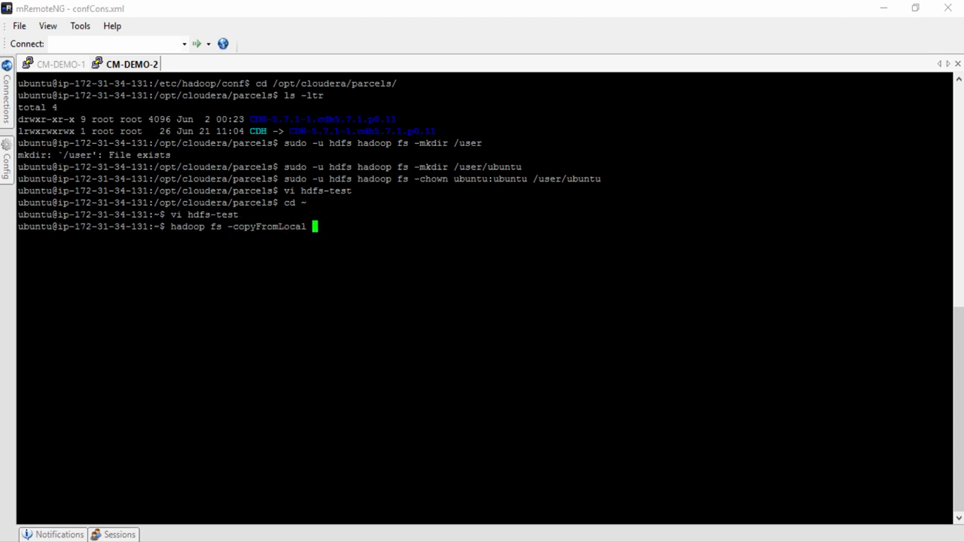
{"action": "type", "text": "hdfs-ts"}
{"action": "key", "text": "BackSpace"}
{"action": "type", "text": "est"}
{"action": "left_click_drag", "start_coordinate": [533, 178], "coordinate": [601, 179]}
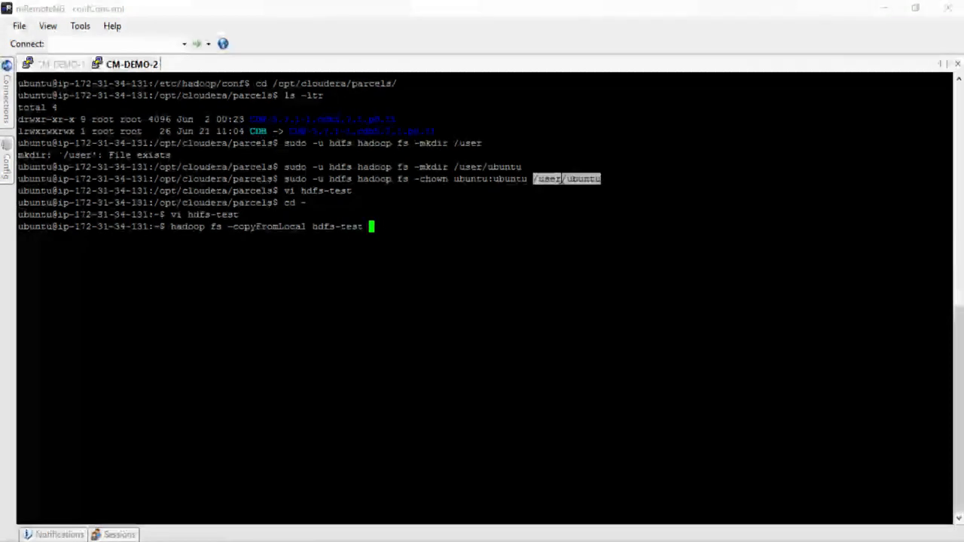
{"action": "right_click", "coordinate": [561, 178]}
{"action": "key", "text": "Return"}
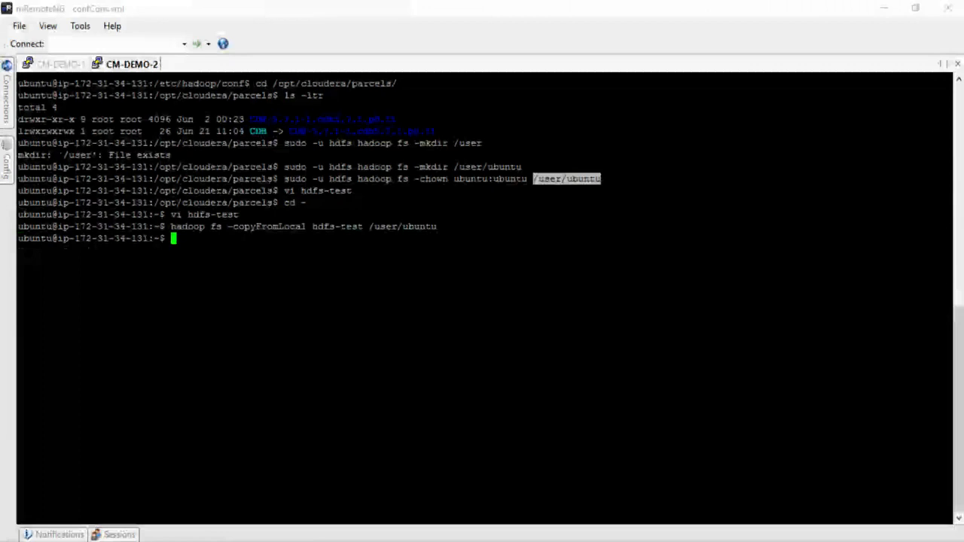
{"action": "type", "text": "hadoop fs"}
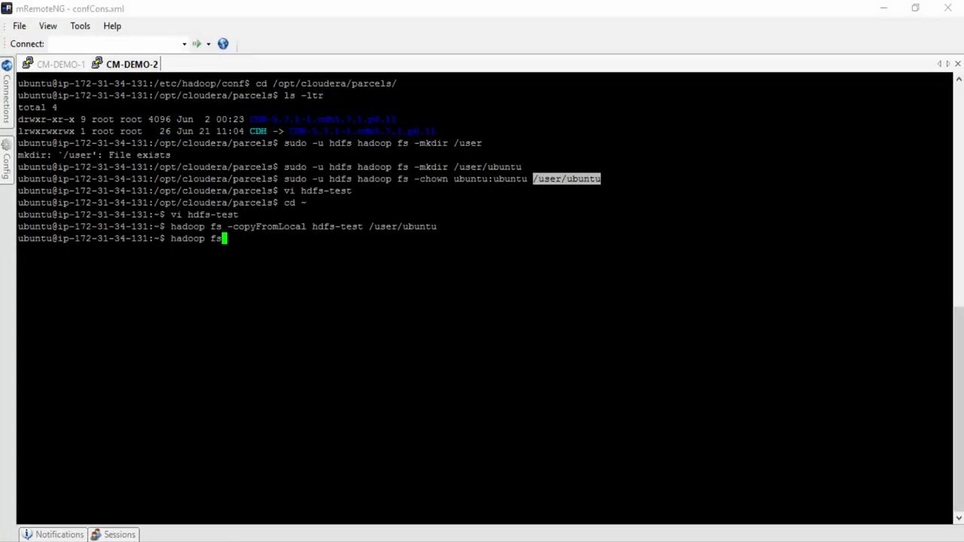
{"action": "type", "text": " -ls"}
{"action": "key", "text": "Return"}
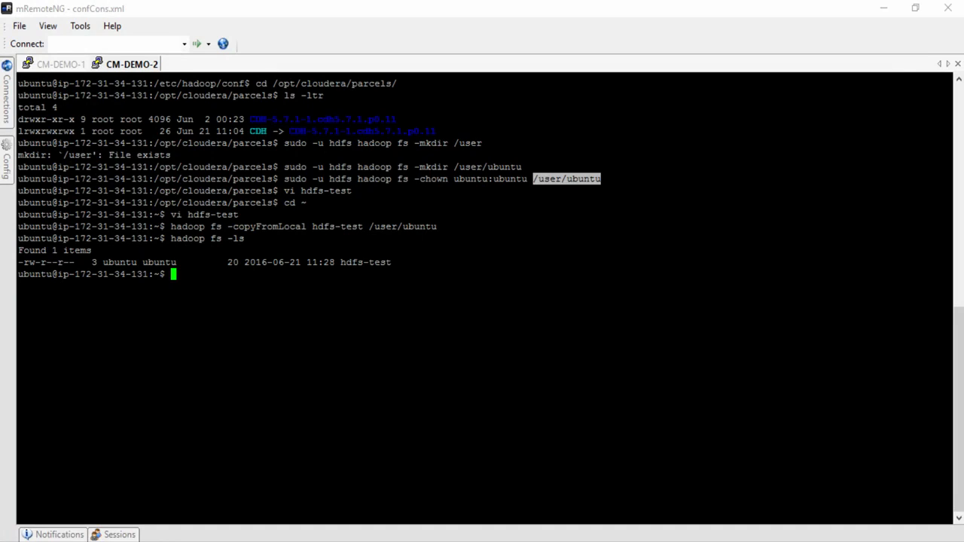
{"action": "key", "text": "alt+Tab"}
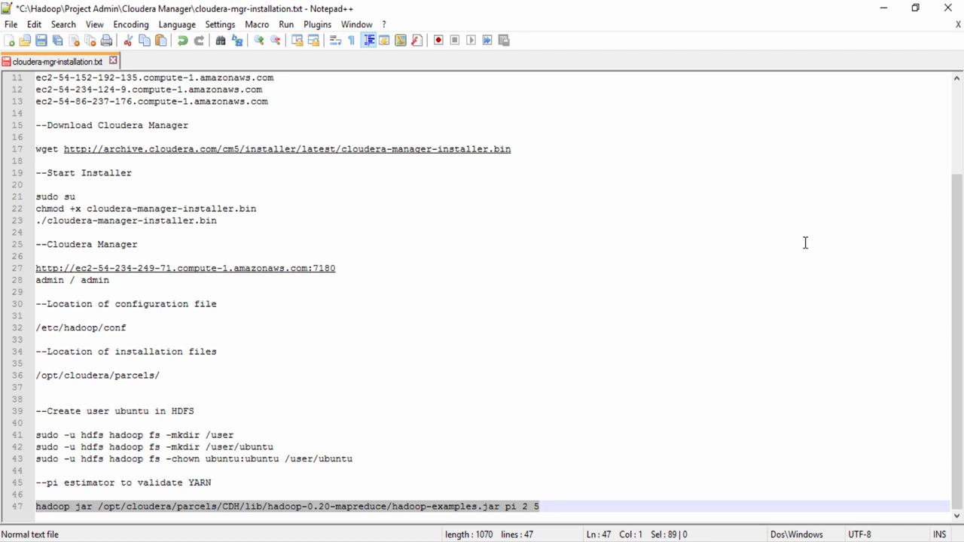
- Run hadoop jar hadoop-examples.jar pi 2 5 in the CM-DEMO-2 terminal
{"action": "key", "text": "alt+Tab"}
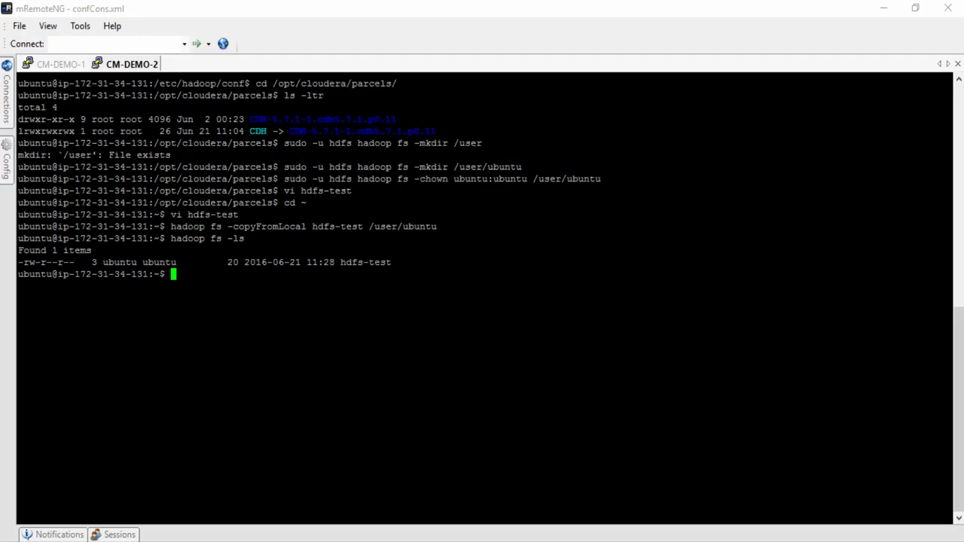
{"action": "type", "text": "hadoop jar /opt/cloudera/parcels/CDH/lib/hadoop-0.20-mapreduce/hadoop-examples.jar pi 2 5"}
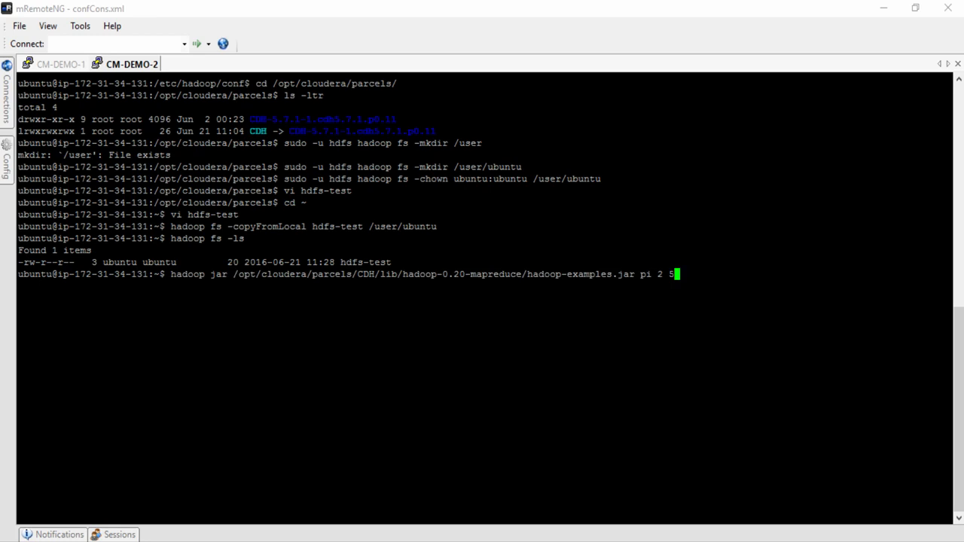
{"action": "key", "text": "Return"}
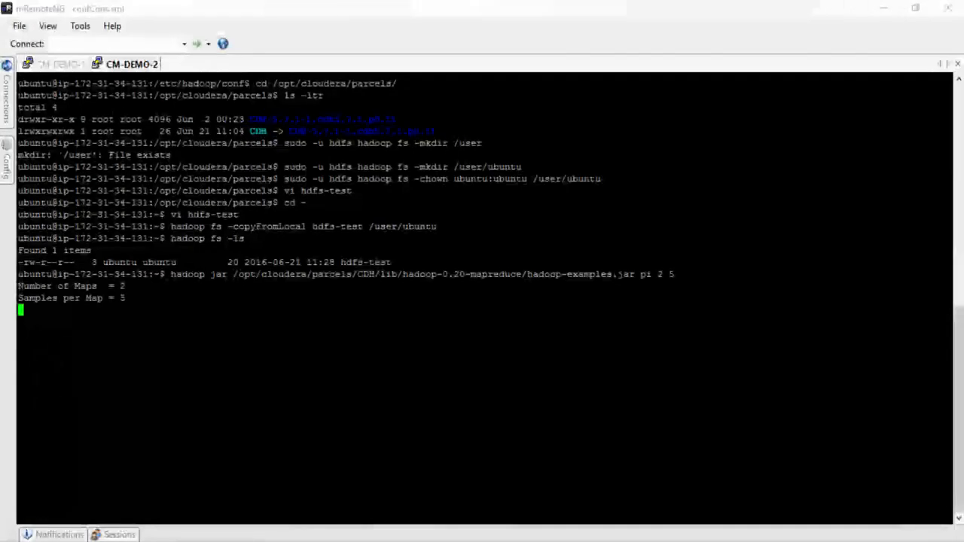